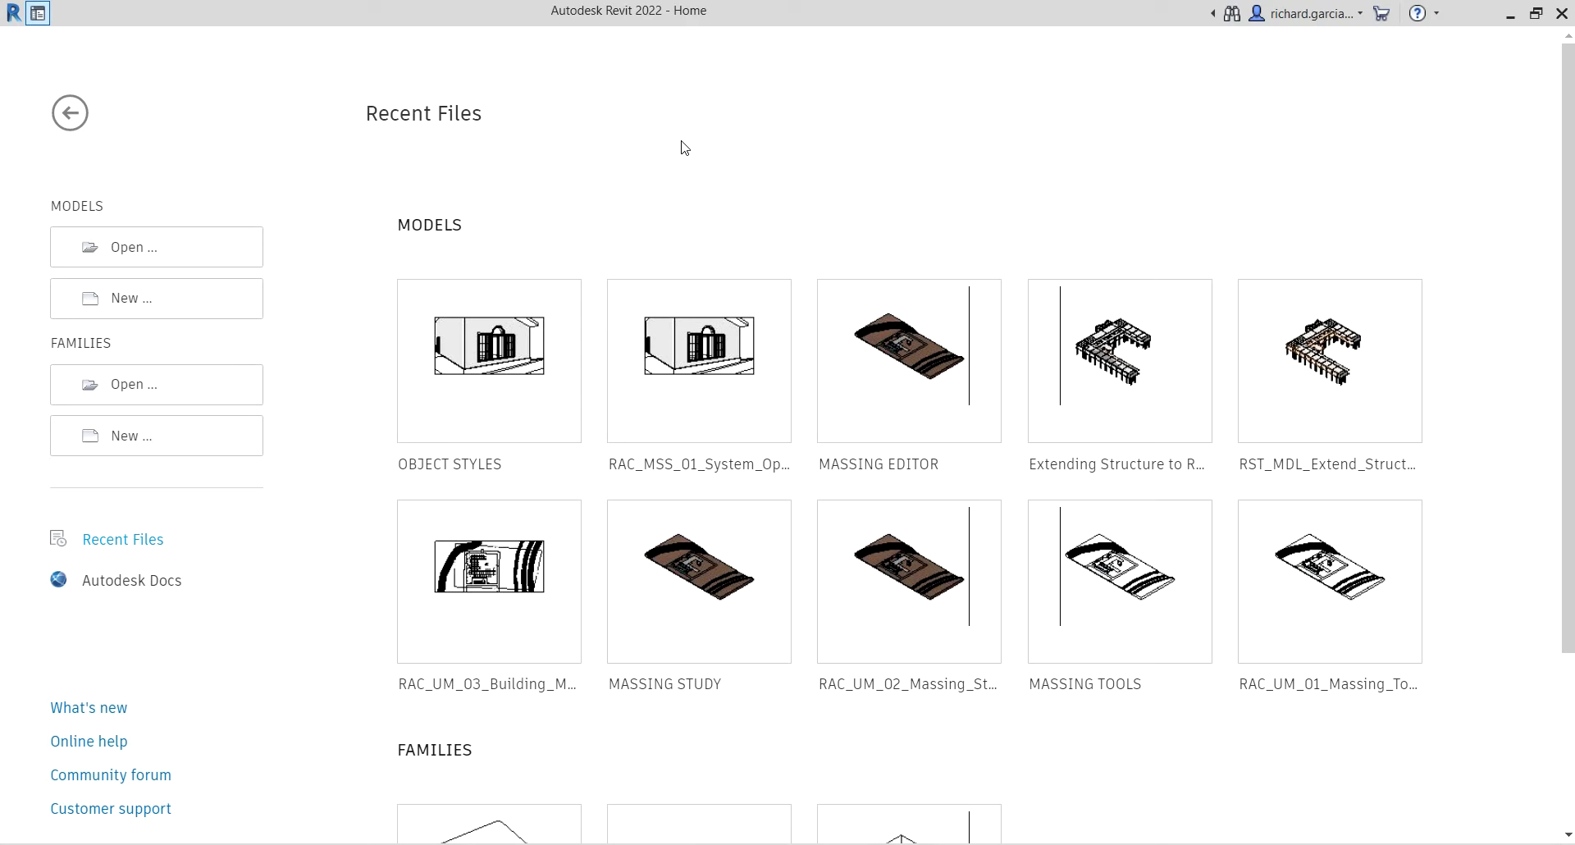
Create a new project from the Architectural Template, opening the empty Level 0 floor plan
{"action": "left_click", "coordinate": [151, 313]}
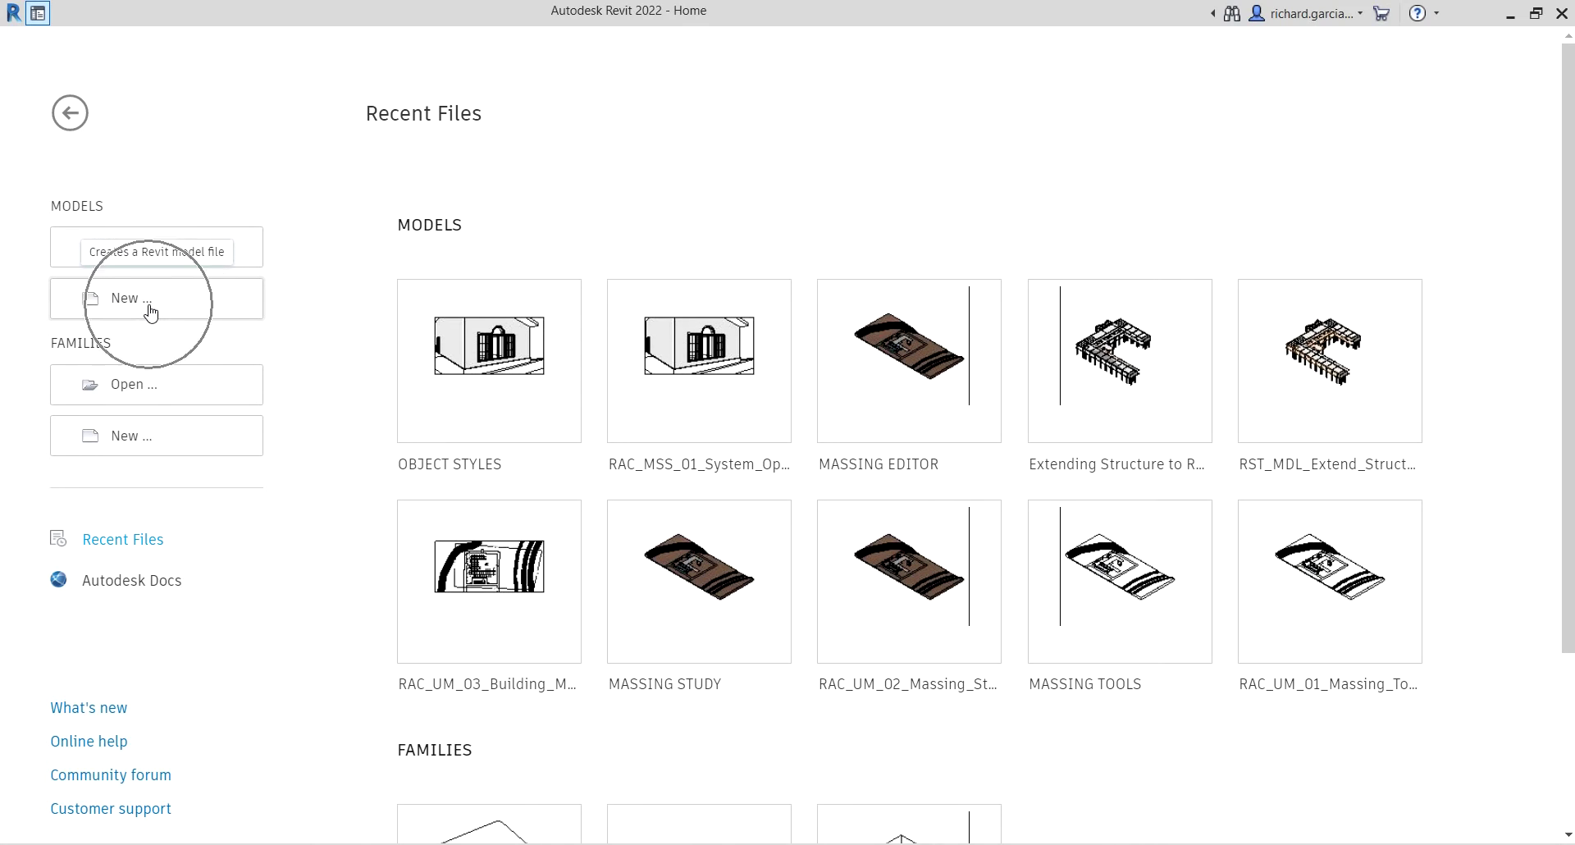
{"action": "left_click", "coordinate": [150, 310]}
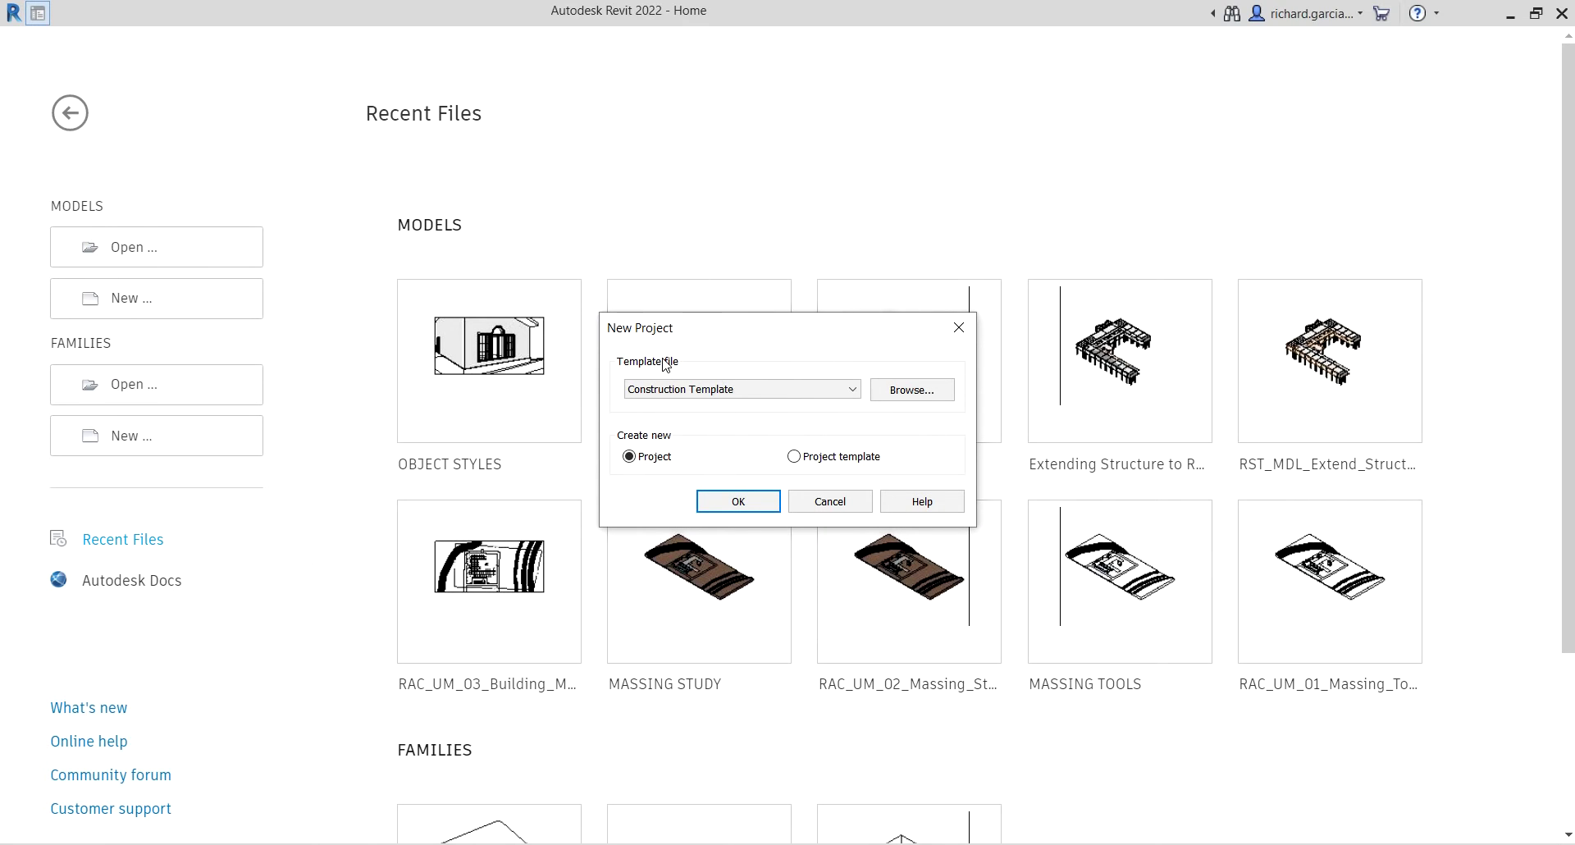
{"action": "left_click", "coordinate": [721, 391]}
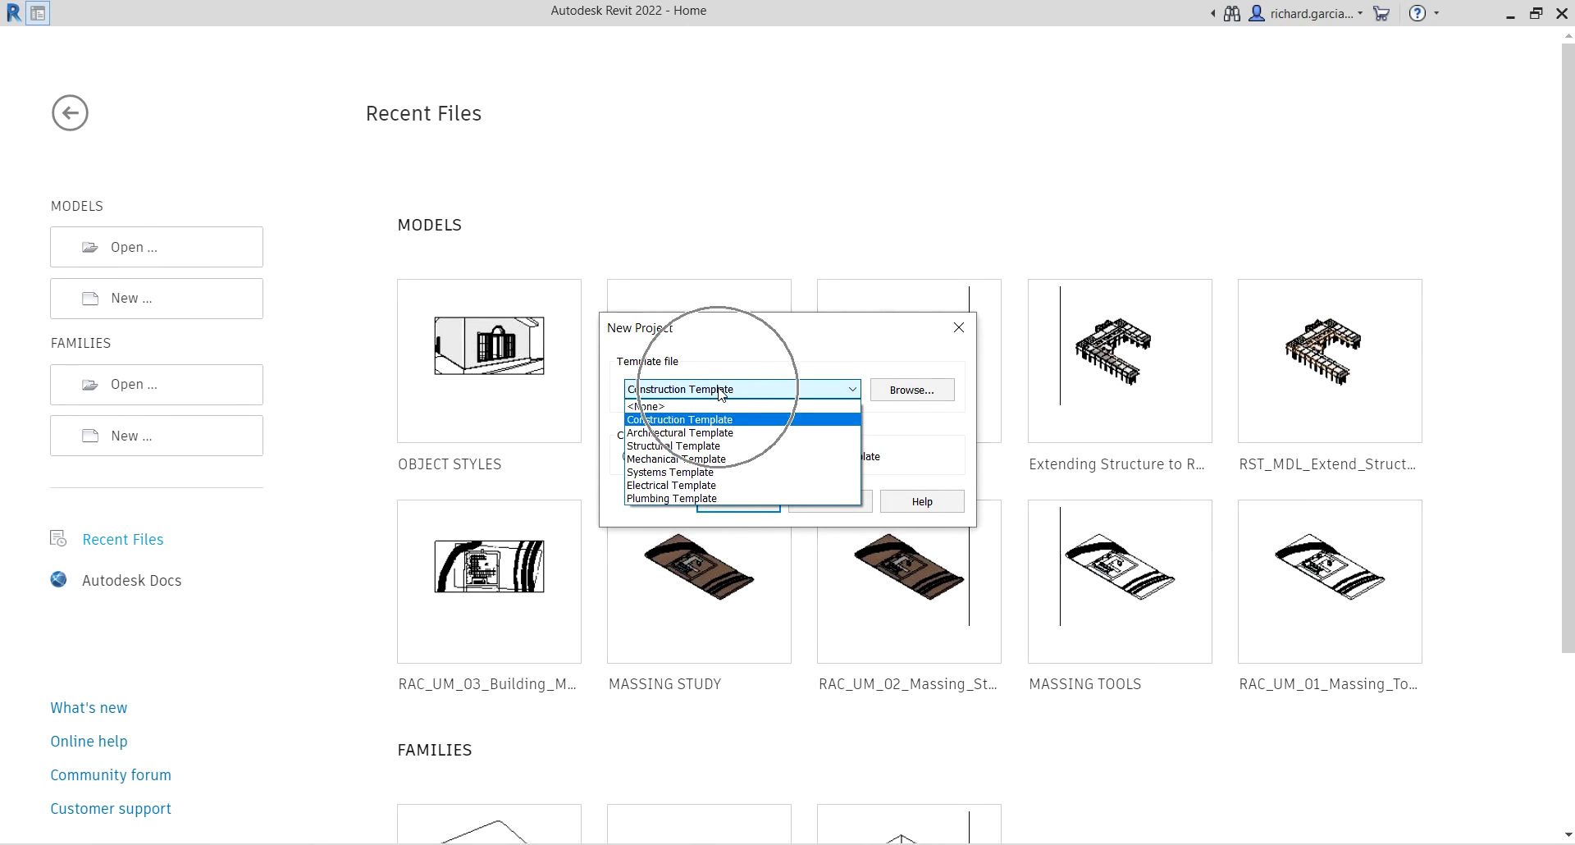
{"action": "left_click", "coordinate": [684, 433]}
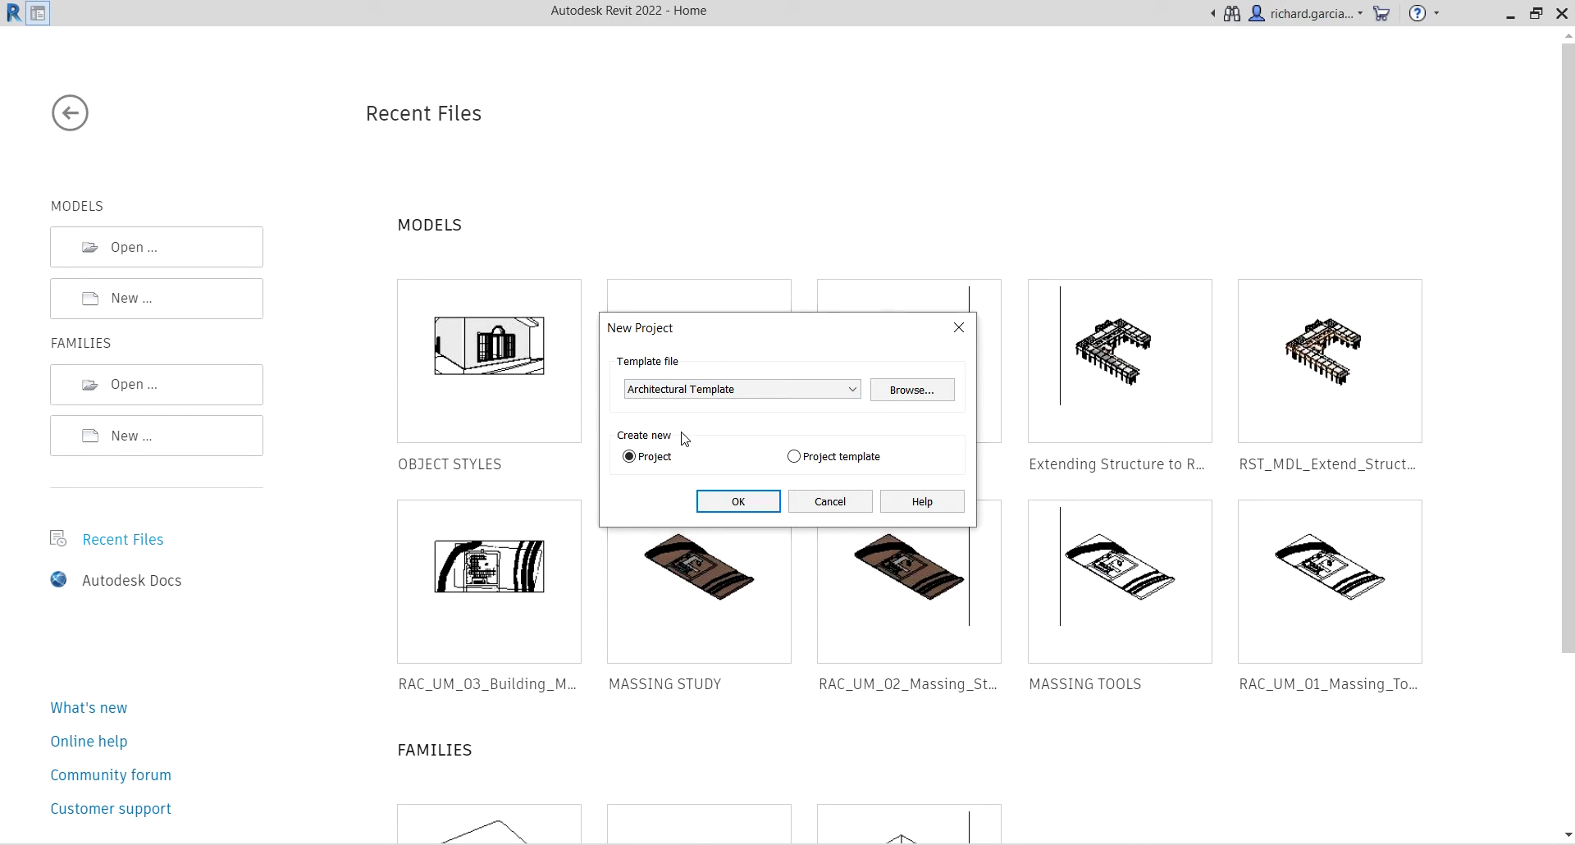
{"action": "left_click", "coordinate": [738, 502]}
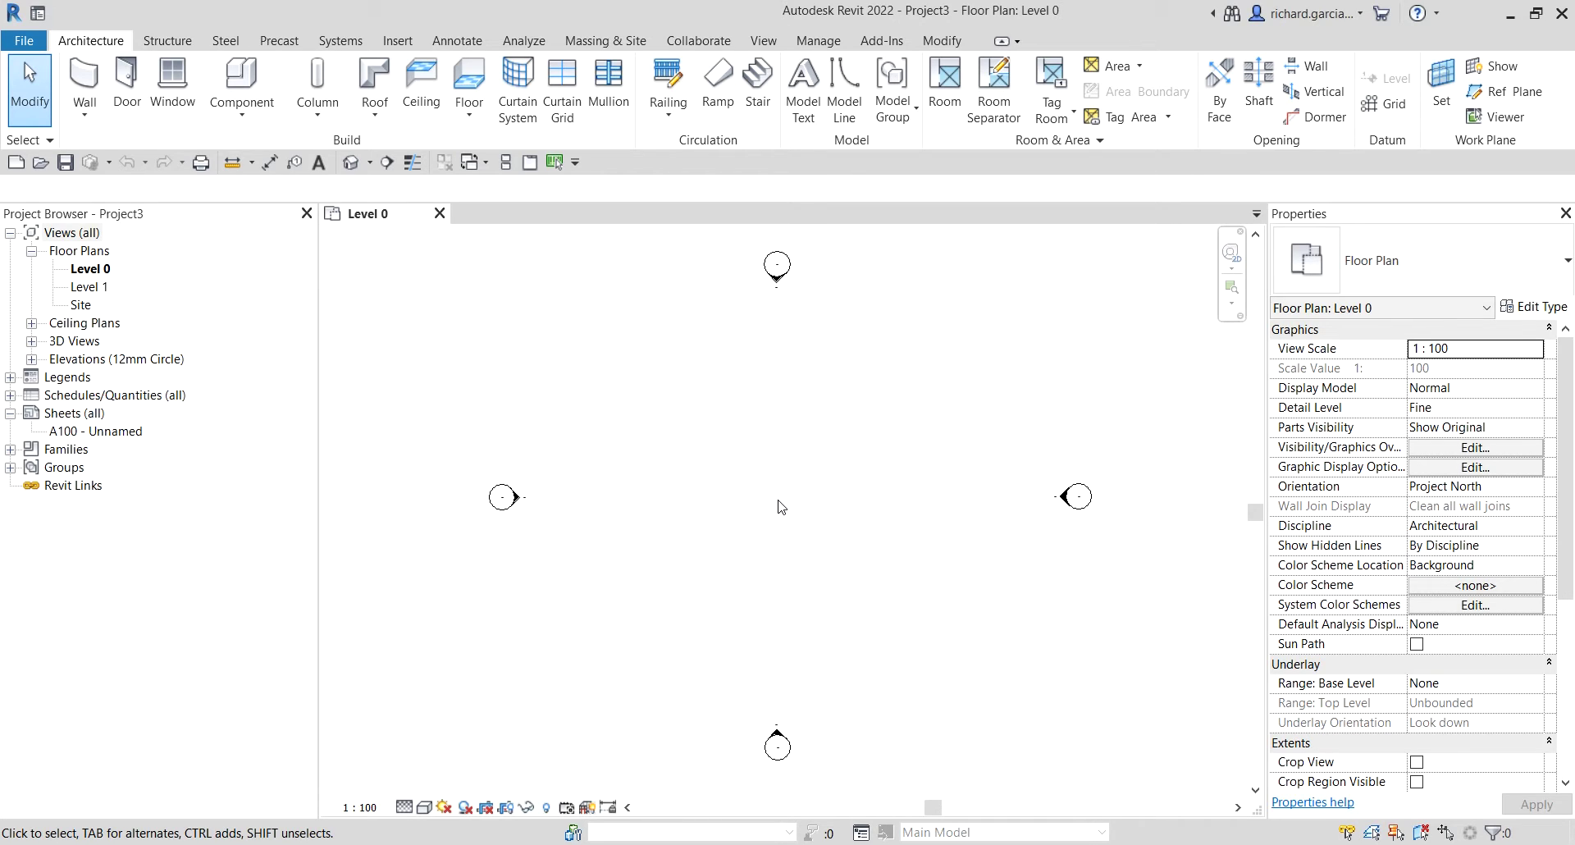
Start a CAD import of Site Plan.dwg with Colors set to Preserve and Current view only unchecked
{"action": "left_click", "coordinate": [402, 45]}
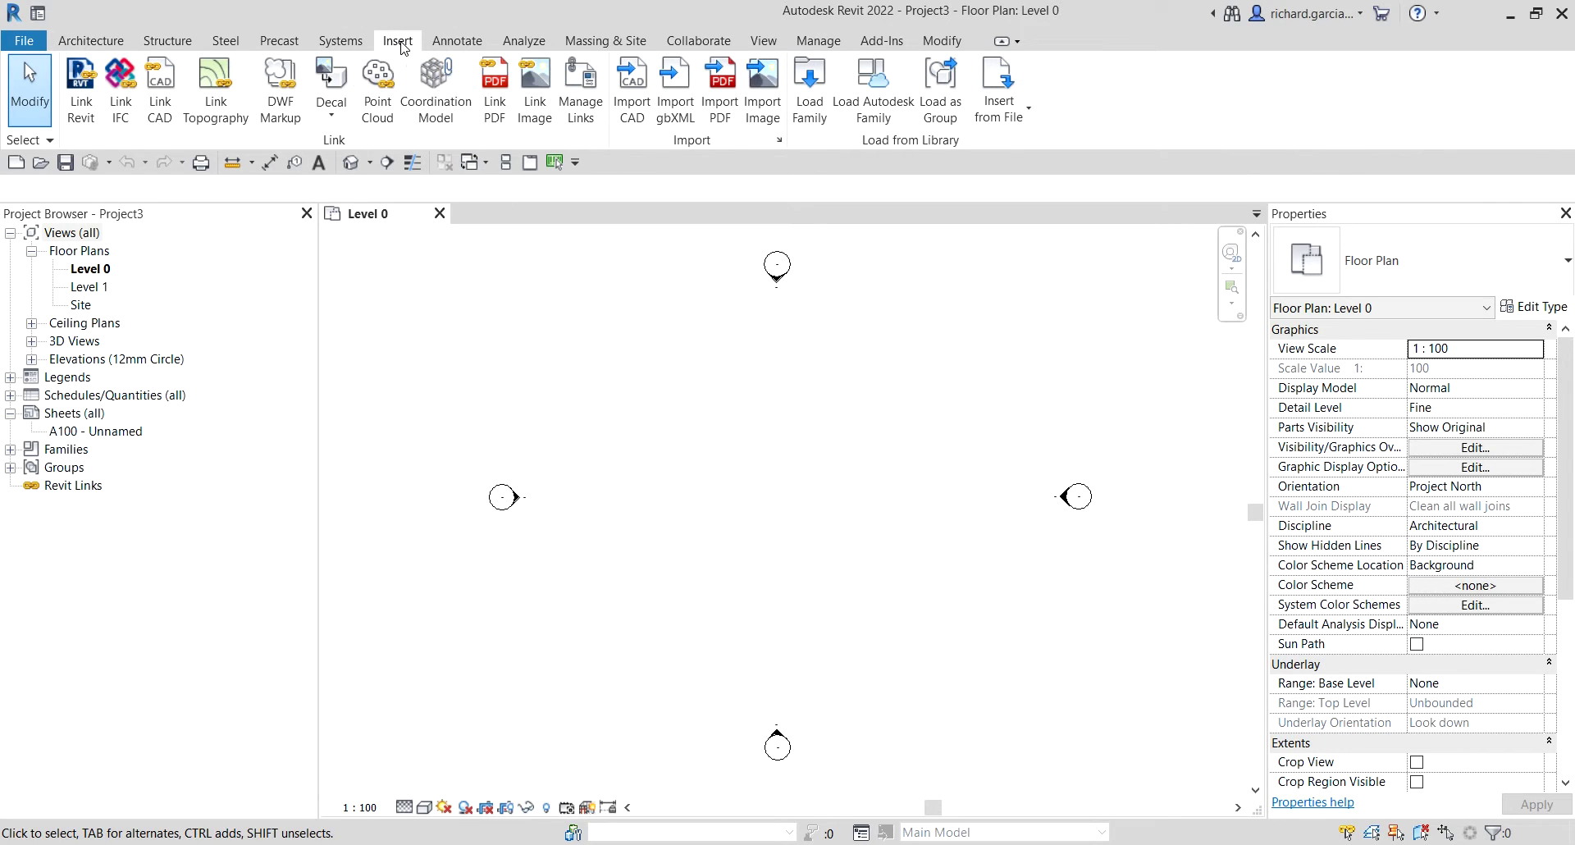
{"action": "left_click", "coordinate": [625, 93]}
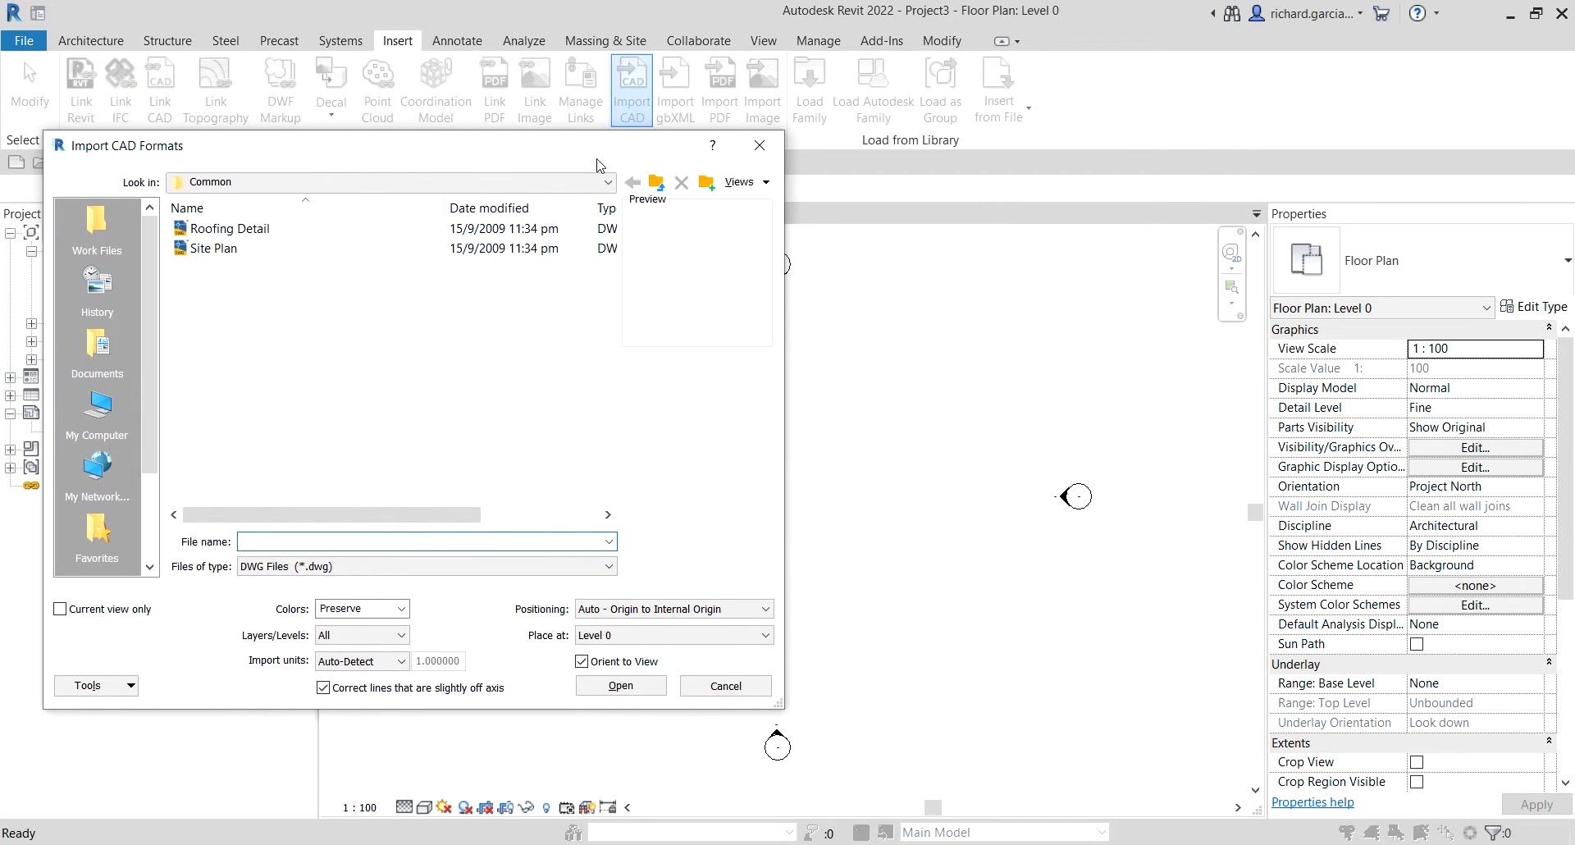
{"action": "left_click", "coordinate": [215, 256]}
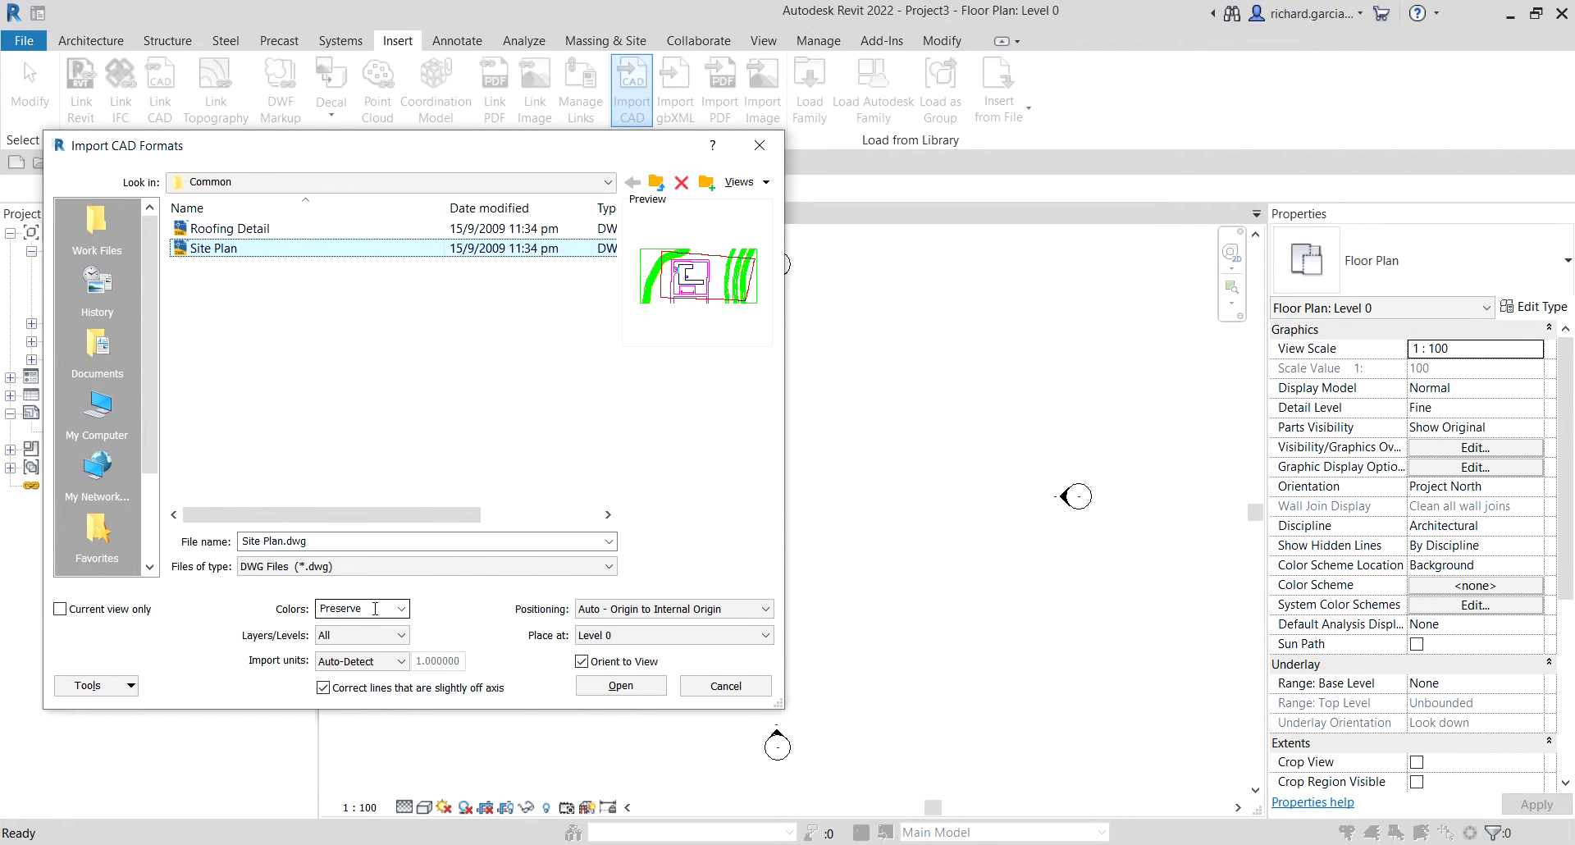
{"action": "left_click", "coordinate": [403, 610]}
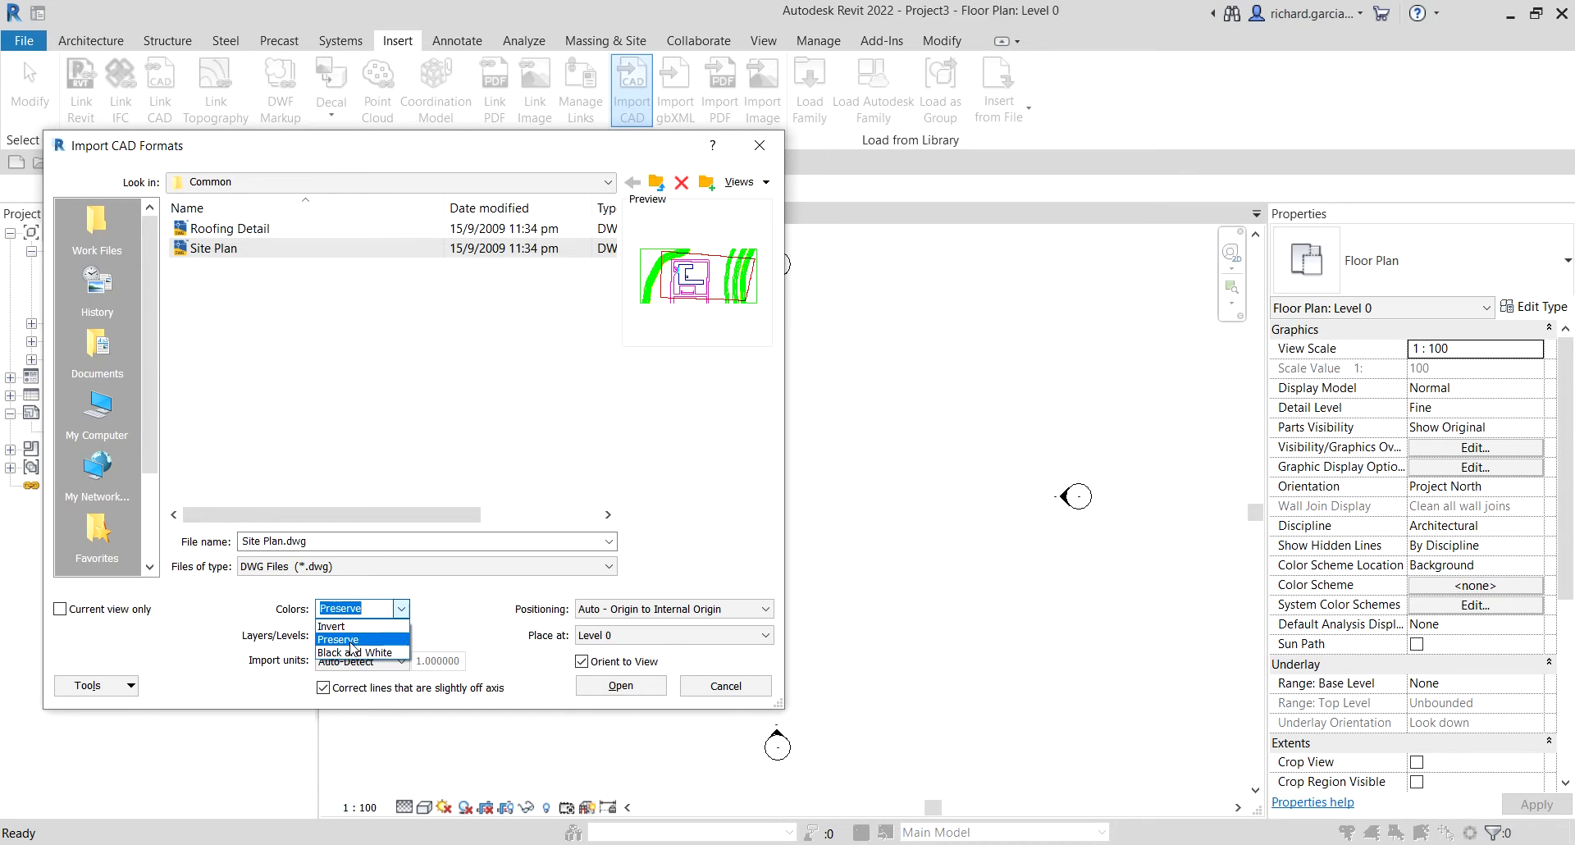
{"action": "left_click", "coordinate": [354, 639]}
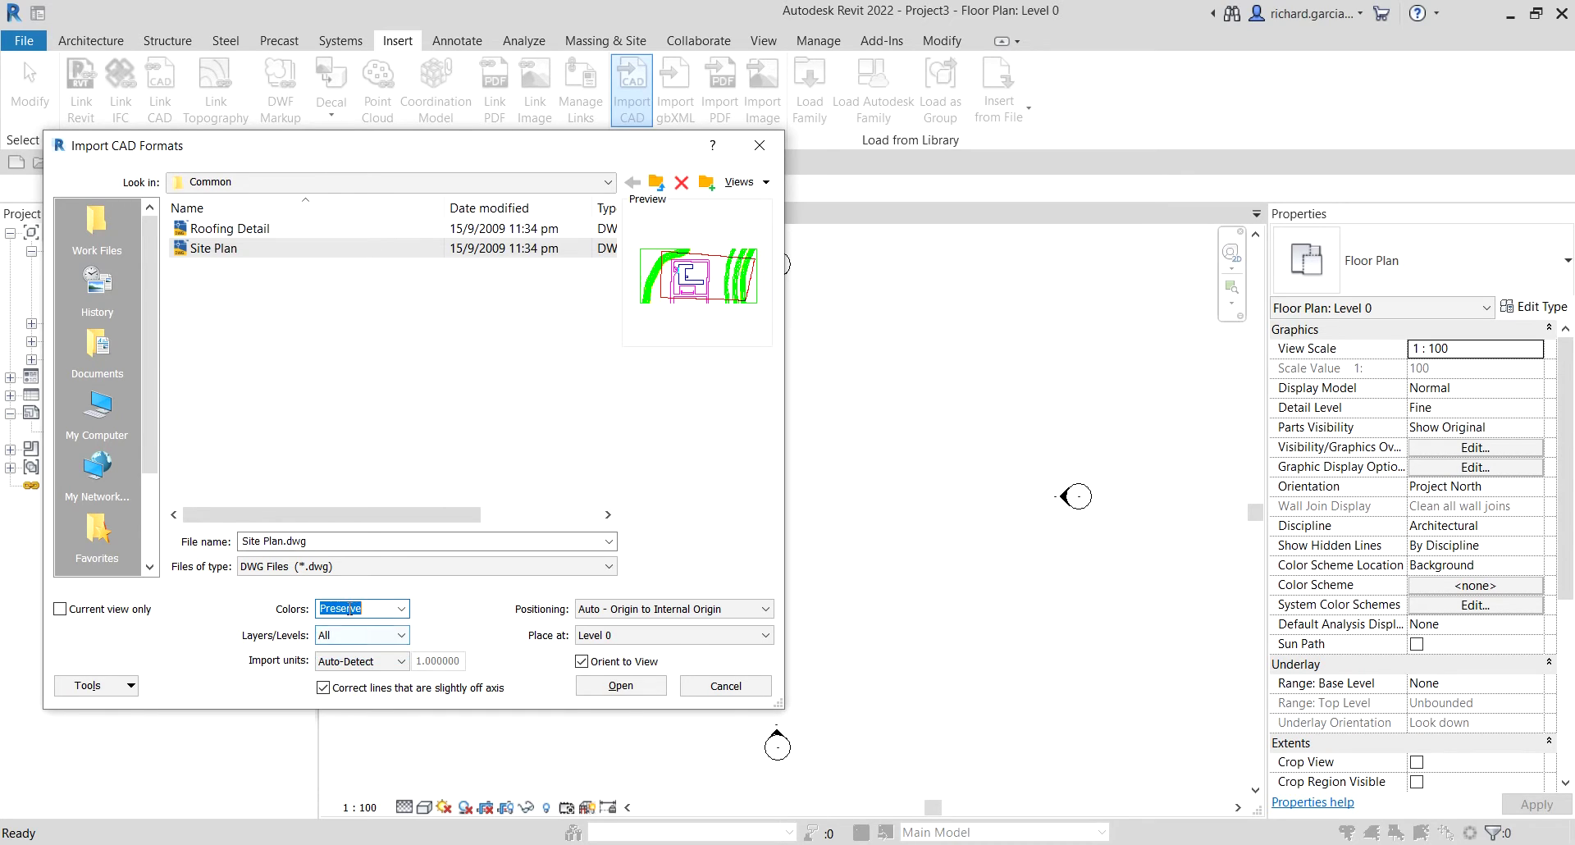
{"action": "left_click", "coordinate": [81, 612]}
Import Site Plan.dwg on Level 0 with Auto - Origin to Internal Origin, All layers and Auto-Detect units
{"action": "left_click", "coordinate": [537, 614]}
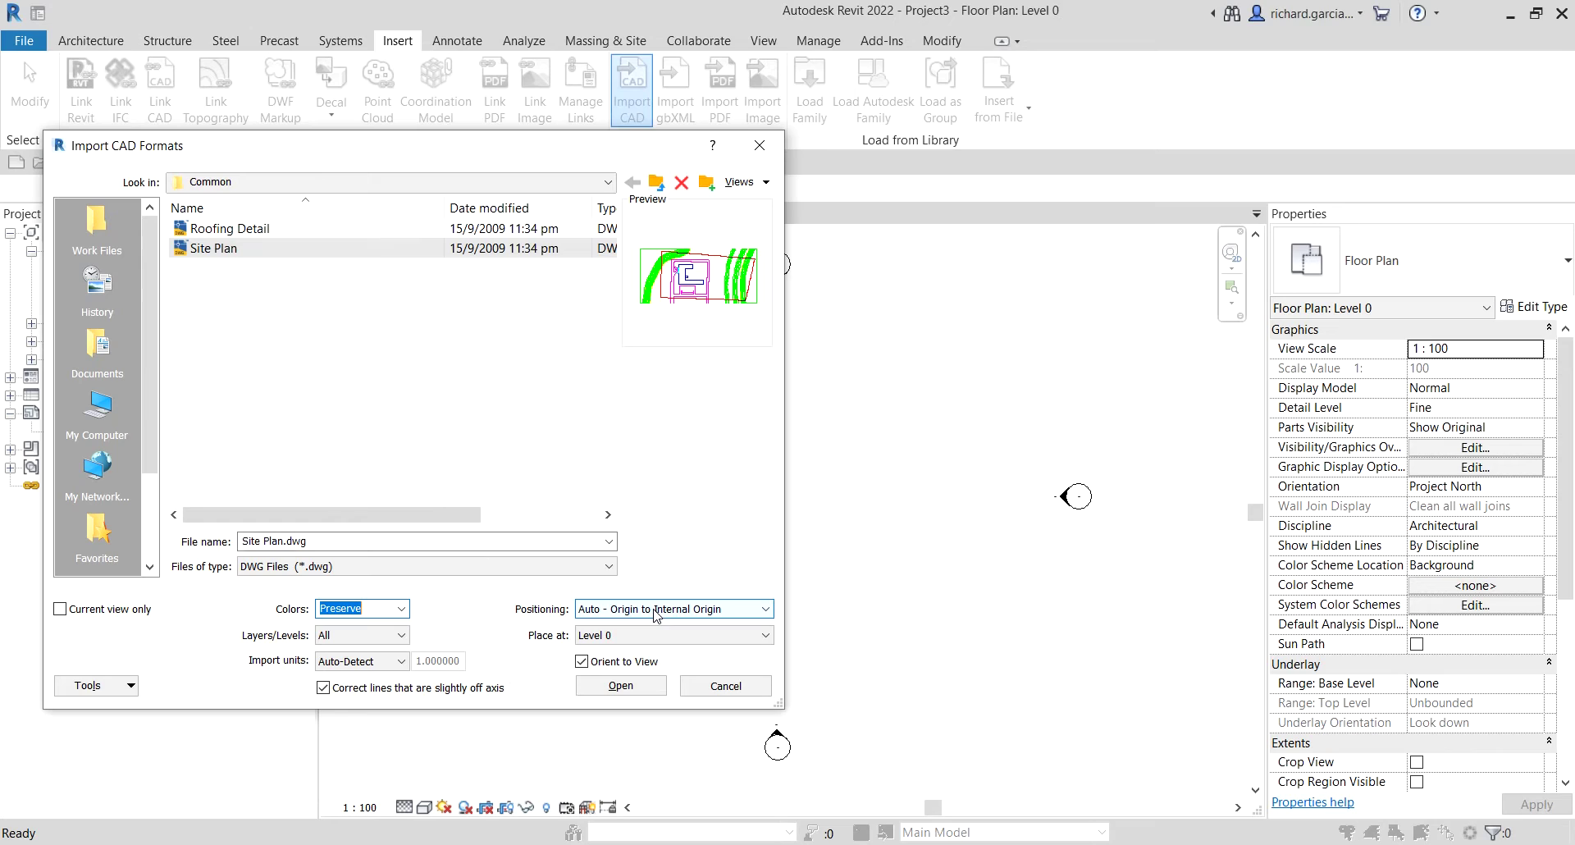
{"action": "left_click", "coordinate": [656, 615]}
{"action": "left_click", "coordinate": [656, 615]}
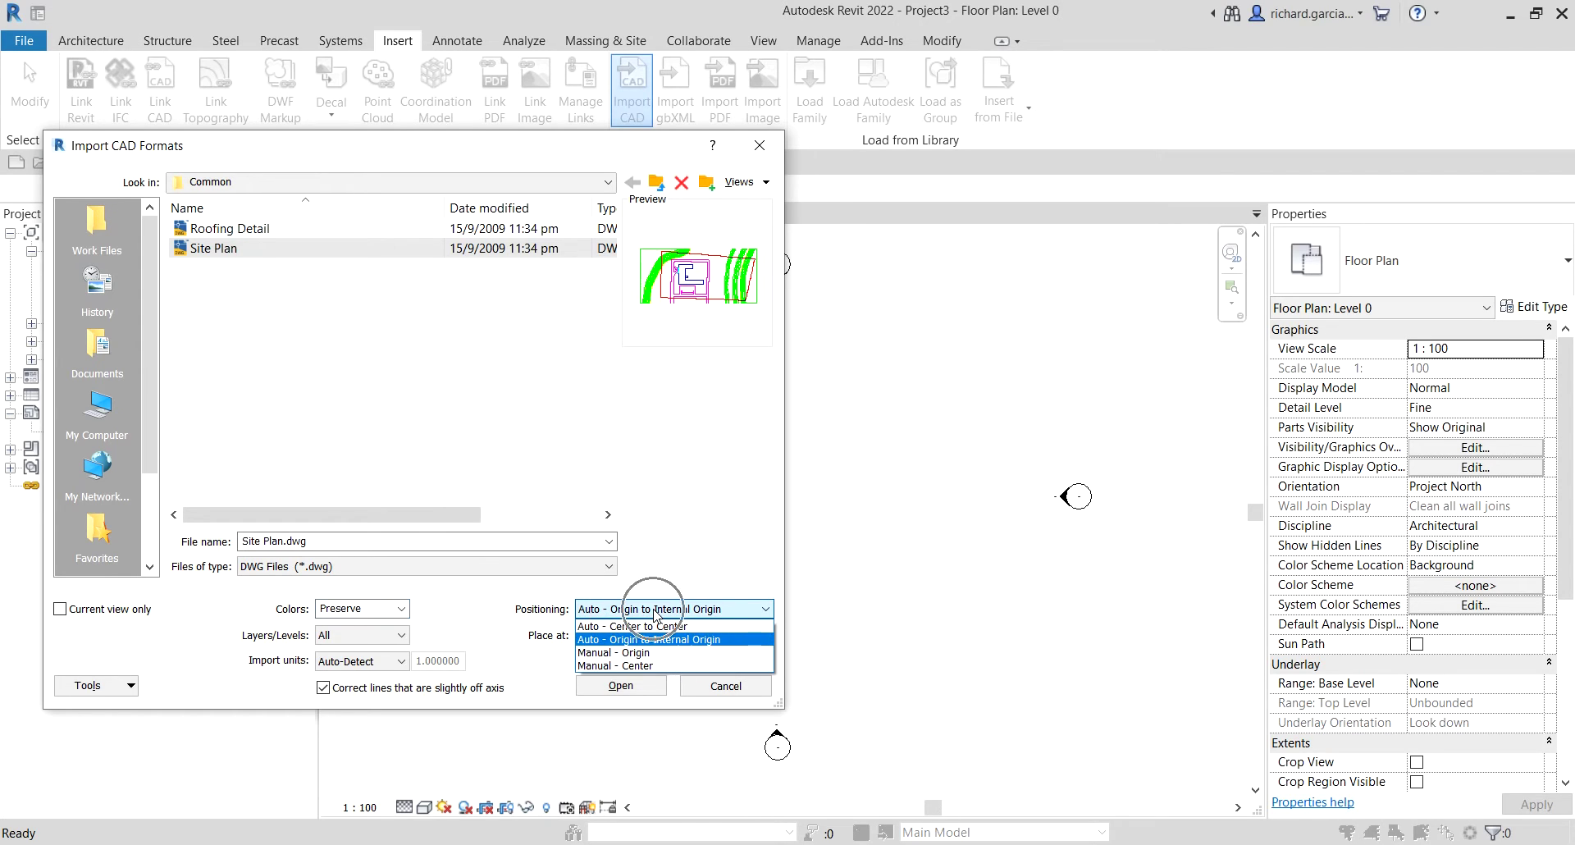
{"action": "left_click", "coordinate": [630, 613]}
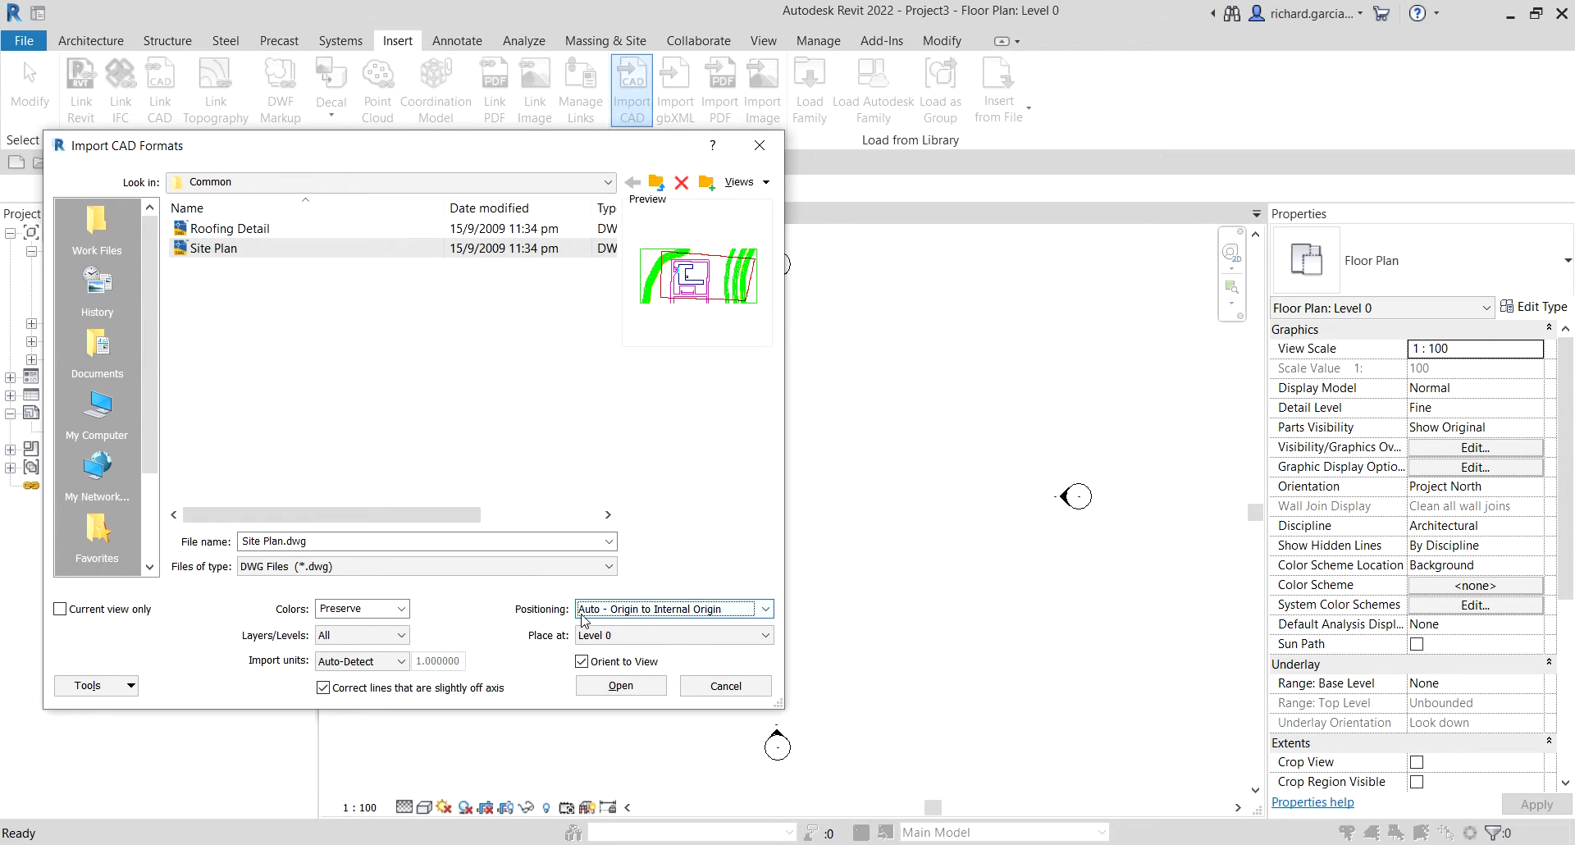
{"action": "left_click", "coordinate": [334, 635]}
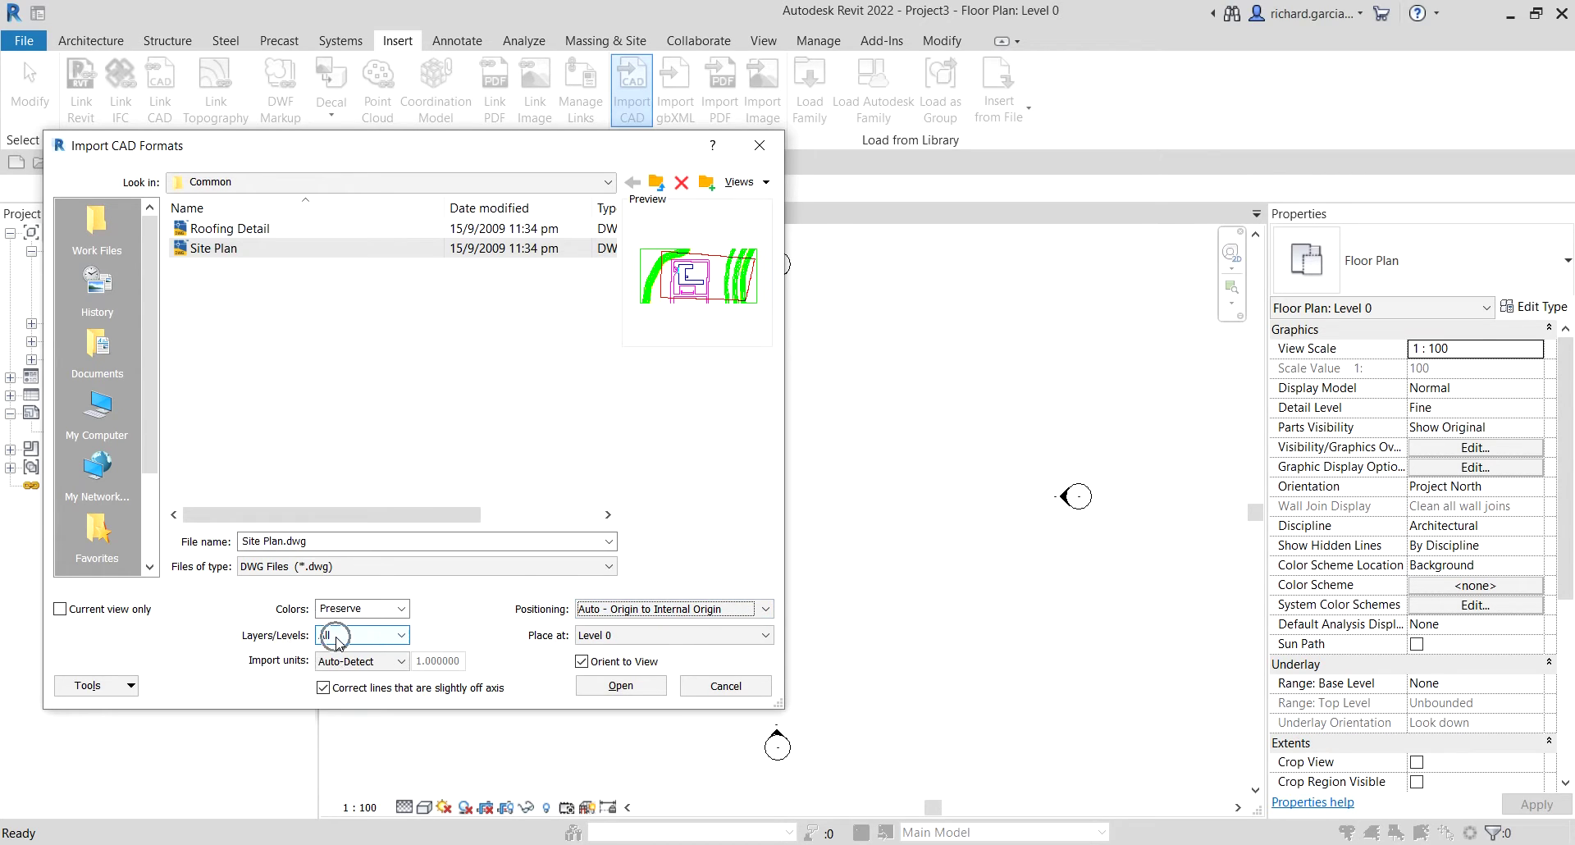
{"action": "left_click", "coordinate": [355, 664]}
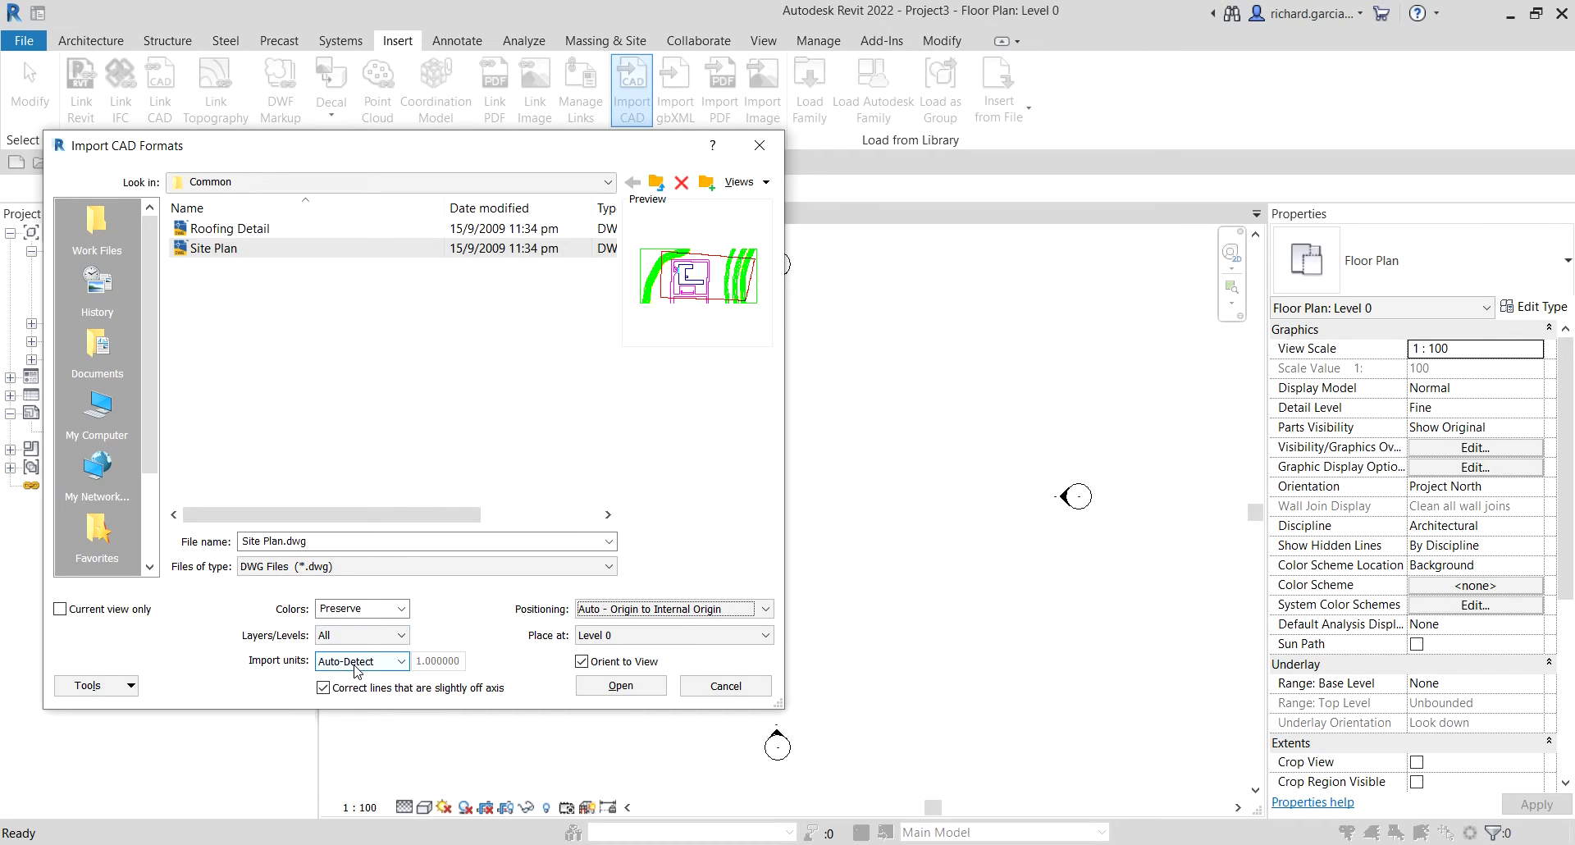
{"action": "left_click_drag", "start_coordinate": [475, 155], "coordinate": [586, 142]}
{"action": "left_click", "coordinate": [710, 630]}
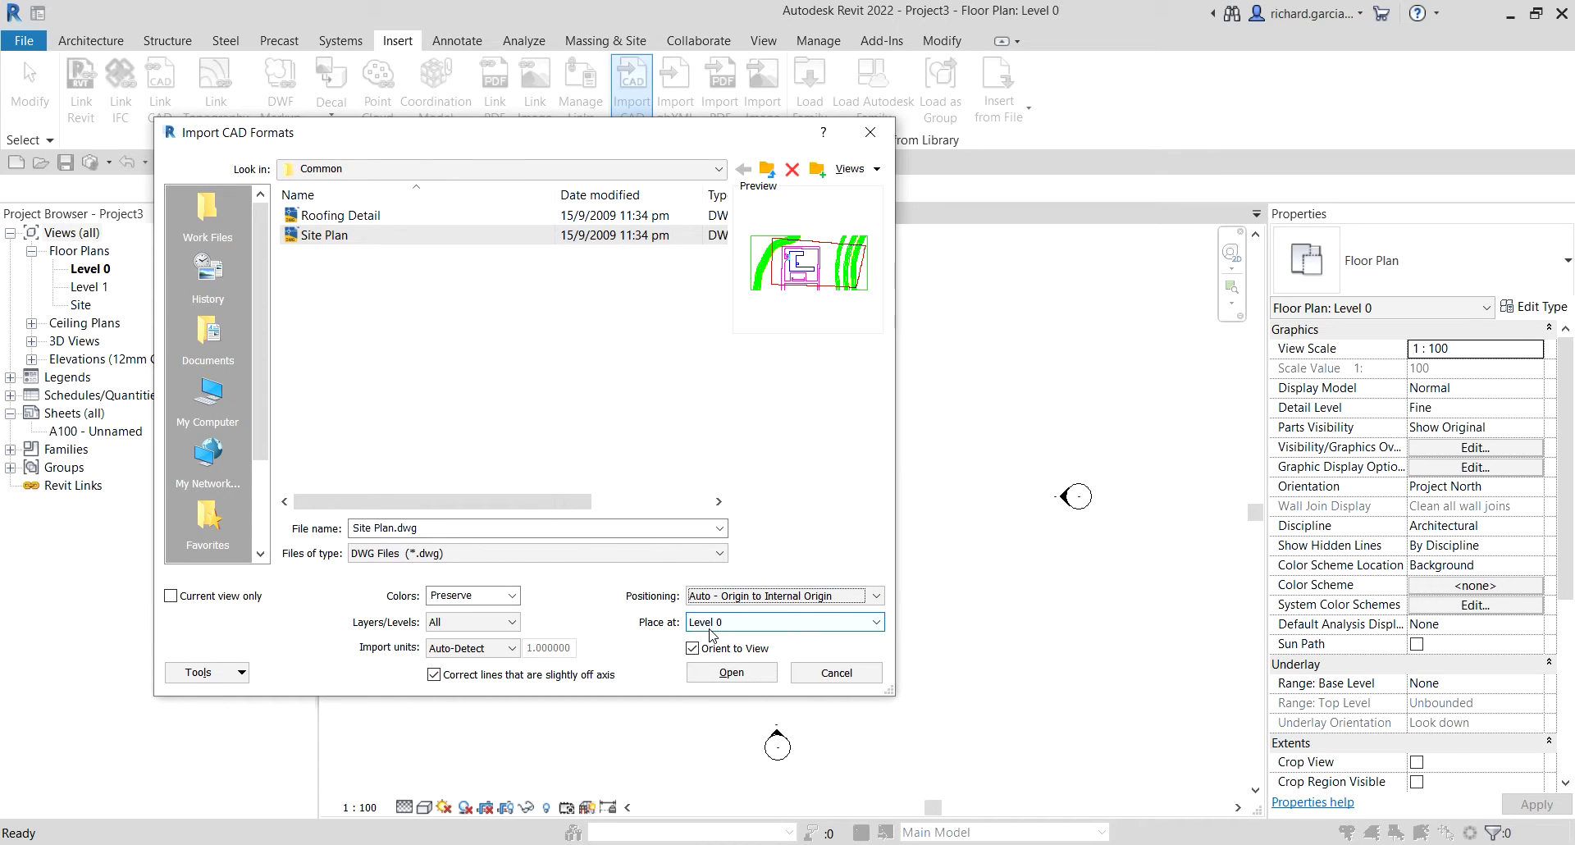
{"action": "left_click", "coordinate": [291, 237]}
{"action": "left_click", "coordinate": [725, 676]}
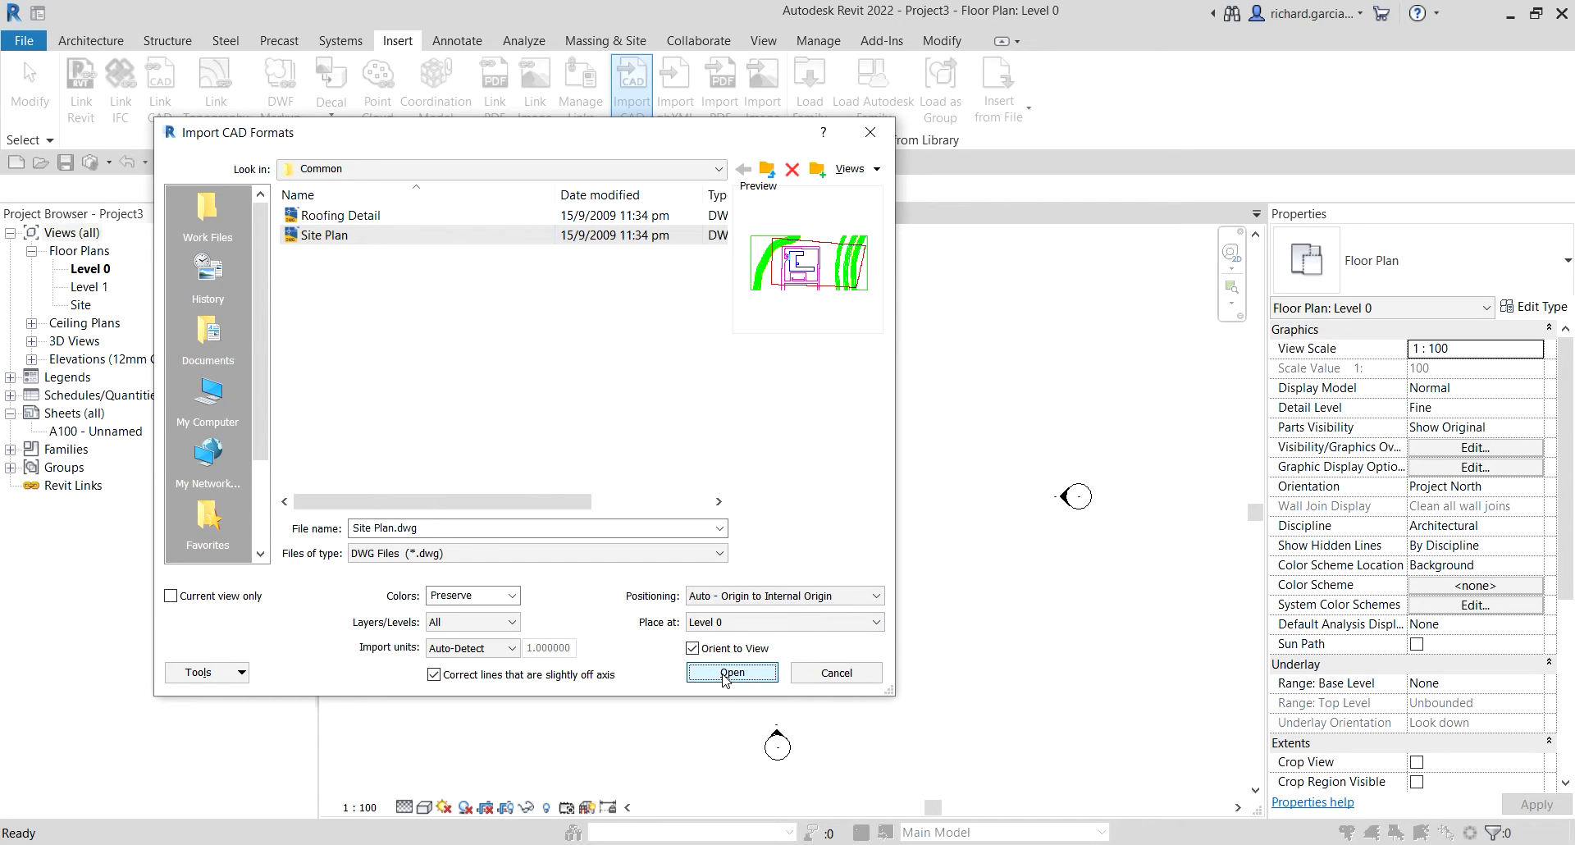
Zoom and pan the Level 0 plan until the green contours and building outline are fully visible
{"action": "scroll", "coordinate": [638, 473], "scroll_direction": "up", "scroll_amount": 4}
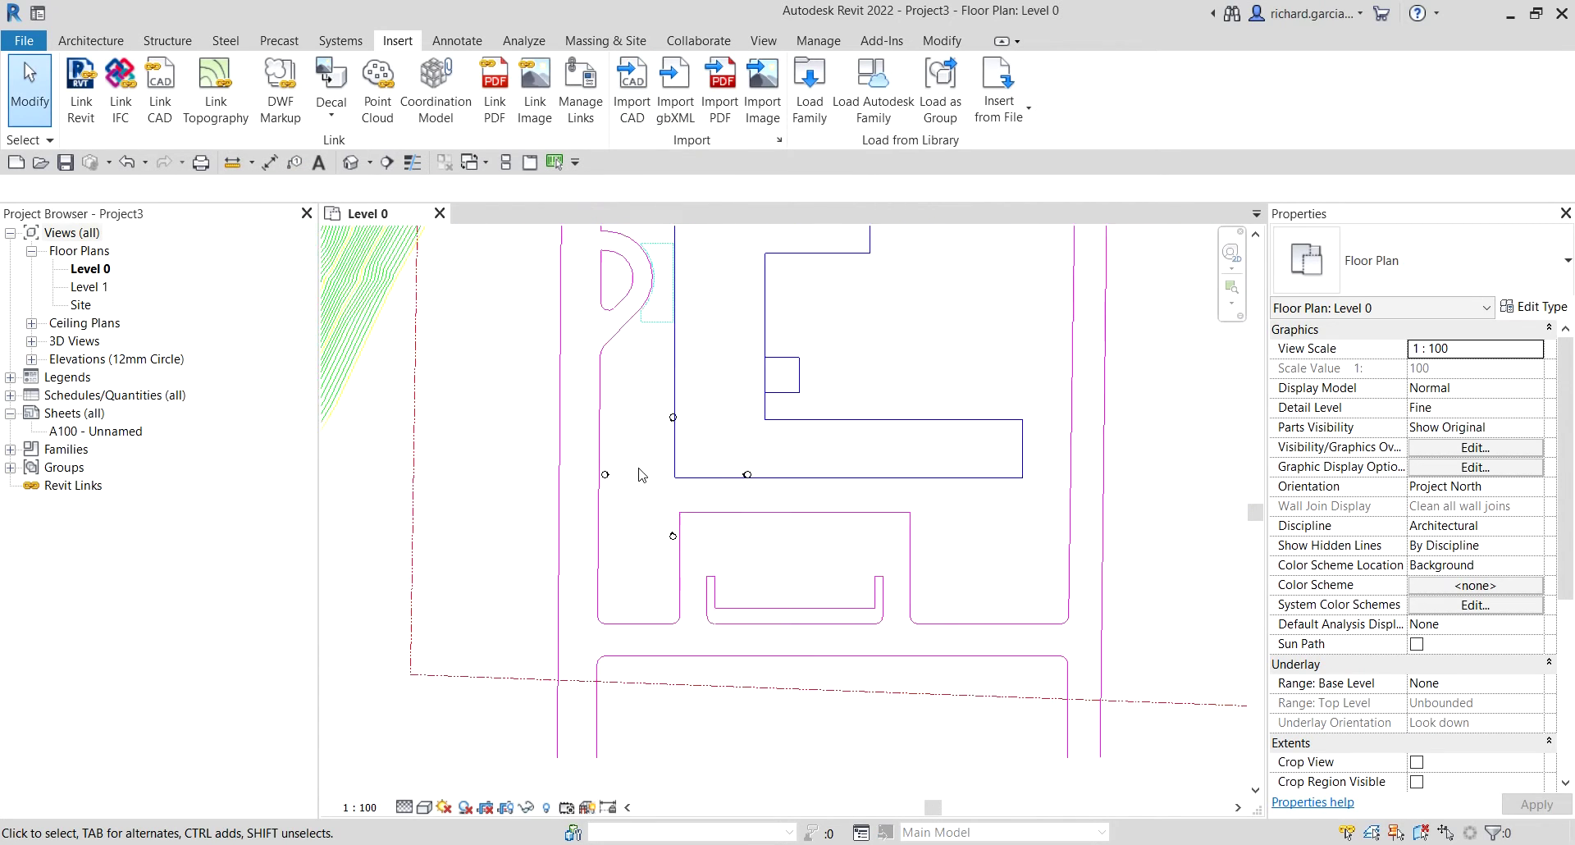
{"action": "scroll", "coordinate": [641, 475], "scroll_direction": "down", "scroll_amount": 4}
{"action": "scroll", "coordinate": [642, 416], "scroll_direction": "up", "scroll_amount": 2}
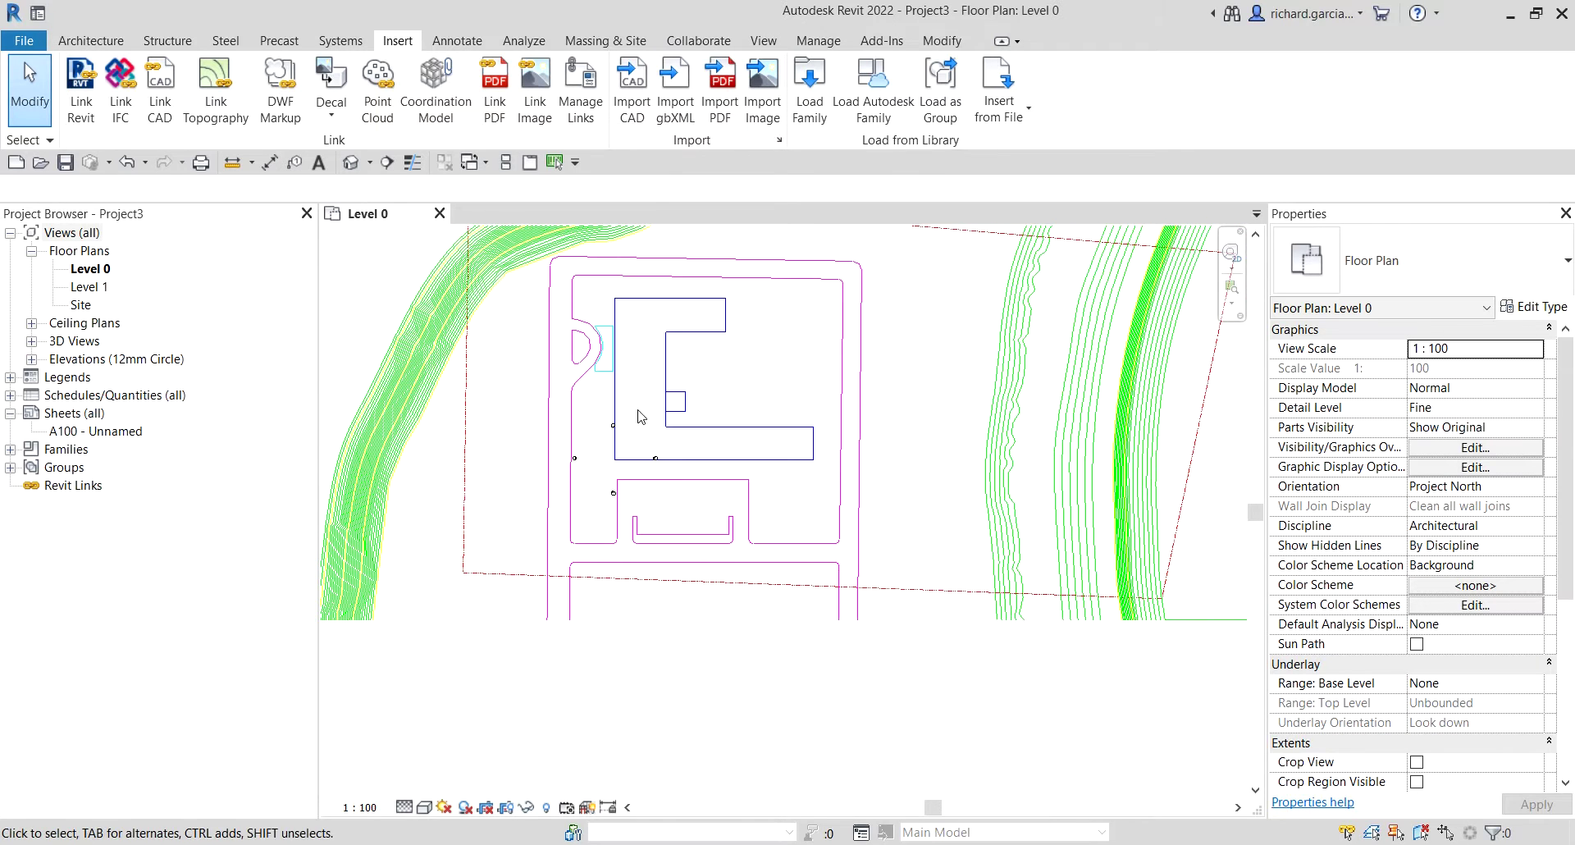
{"action": "left_click", "coordinate": [687, 338]}
{"action": "scroll", "coordinate": [603, 484], "scroll_direction": "up", "scroll_amount": 3}
{"action": "left_click", "coordinate": [632, 426]}
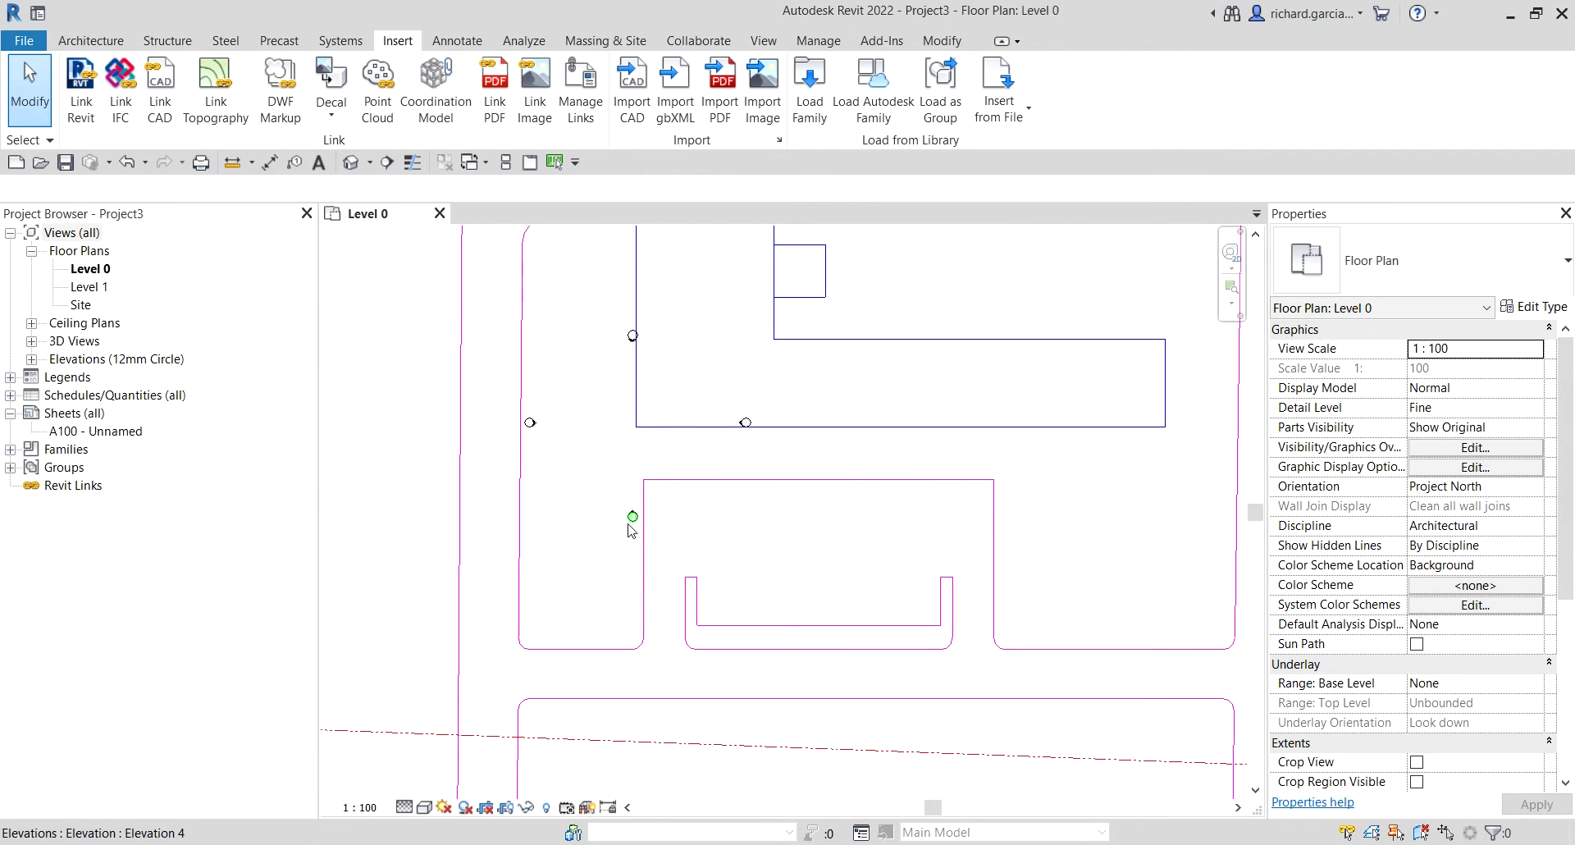
{"action": "key", "text": "ctrl"}
{"action": "key", "text": "ctrl"}
{"action": "key", "text": "ctrl"}
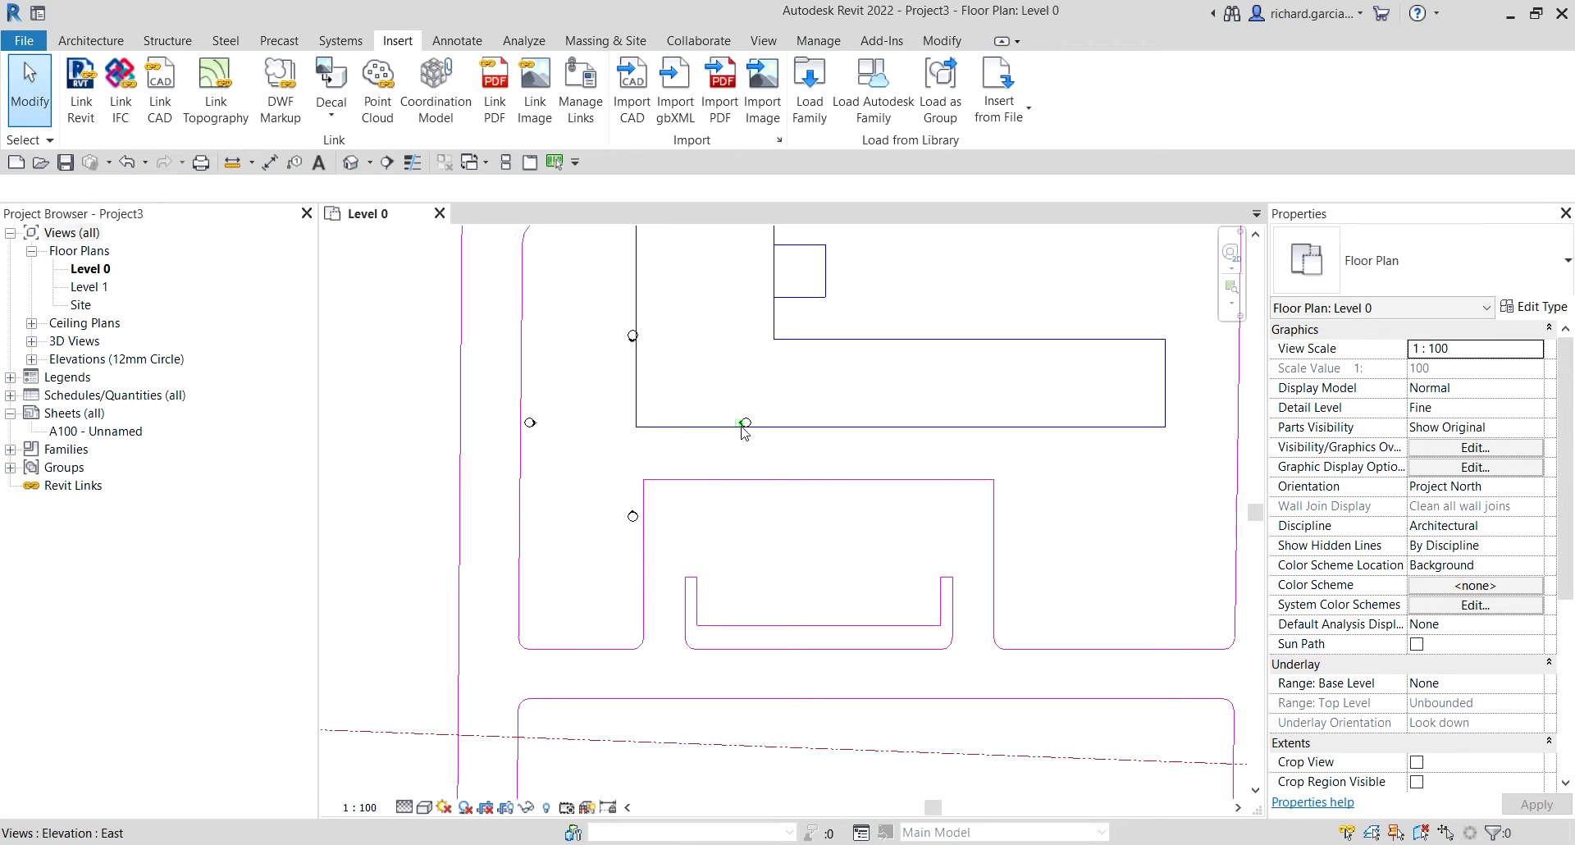
{"action": "key", "text": "ctrl"}
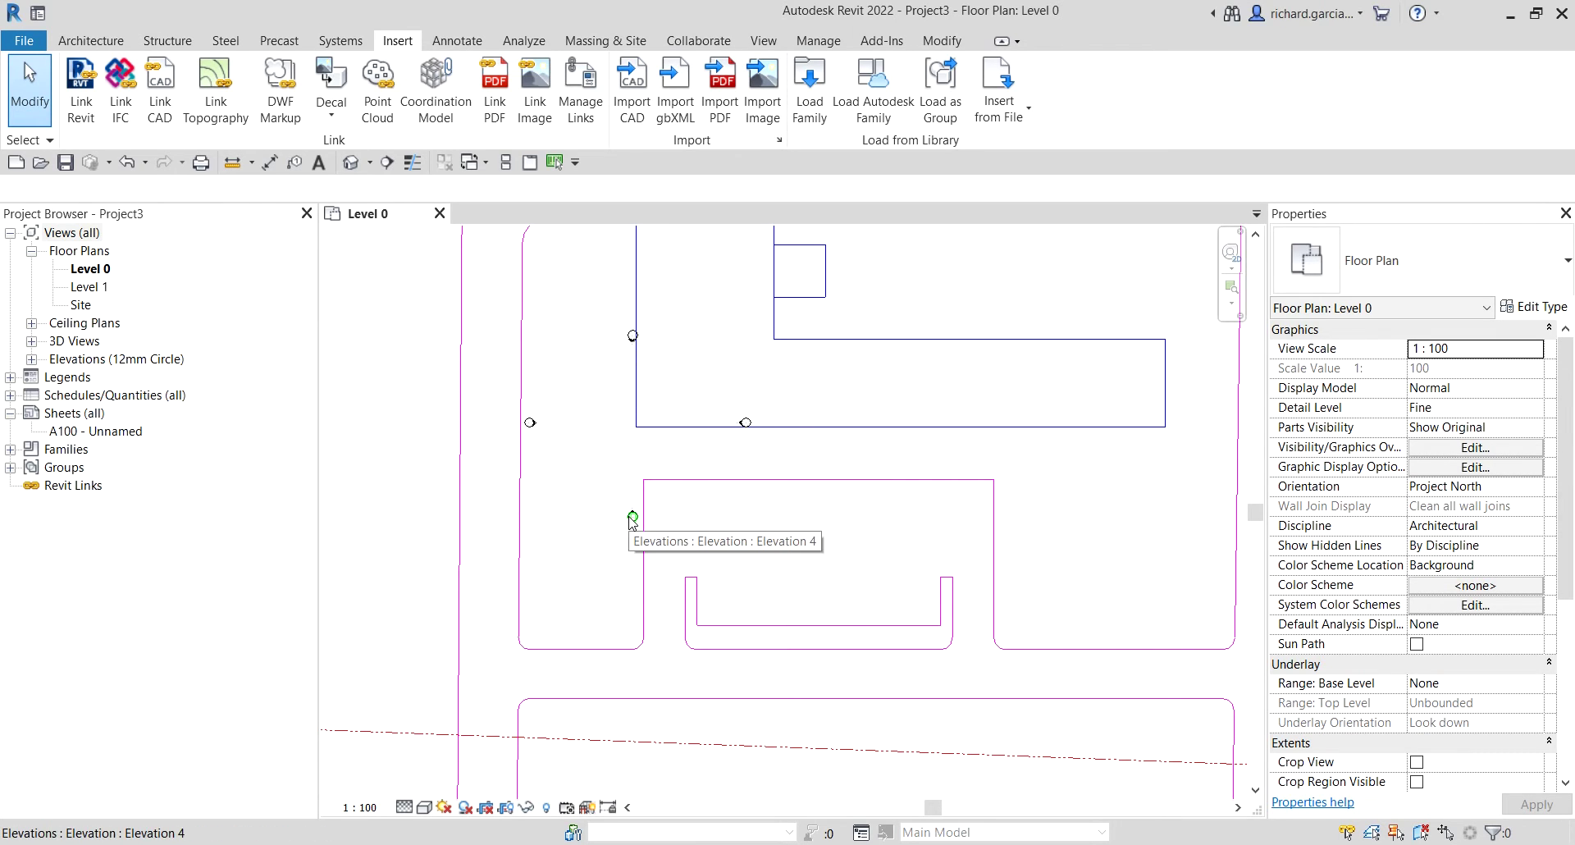
{"action": "scroll", "coordinate": [589, 474], "scroll_direction": "up", "scroll_amount": 1}
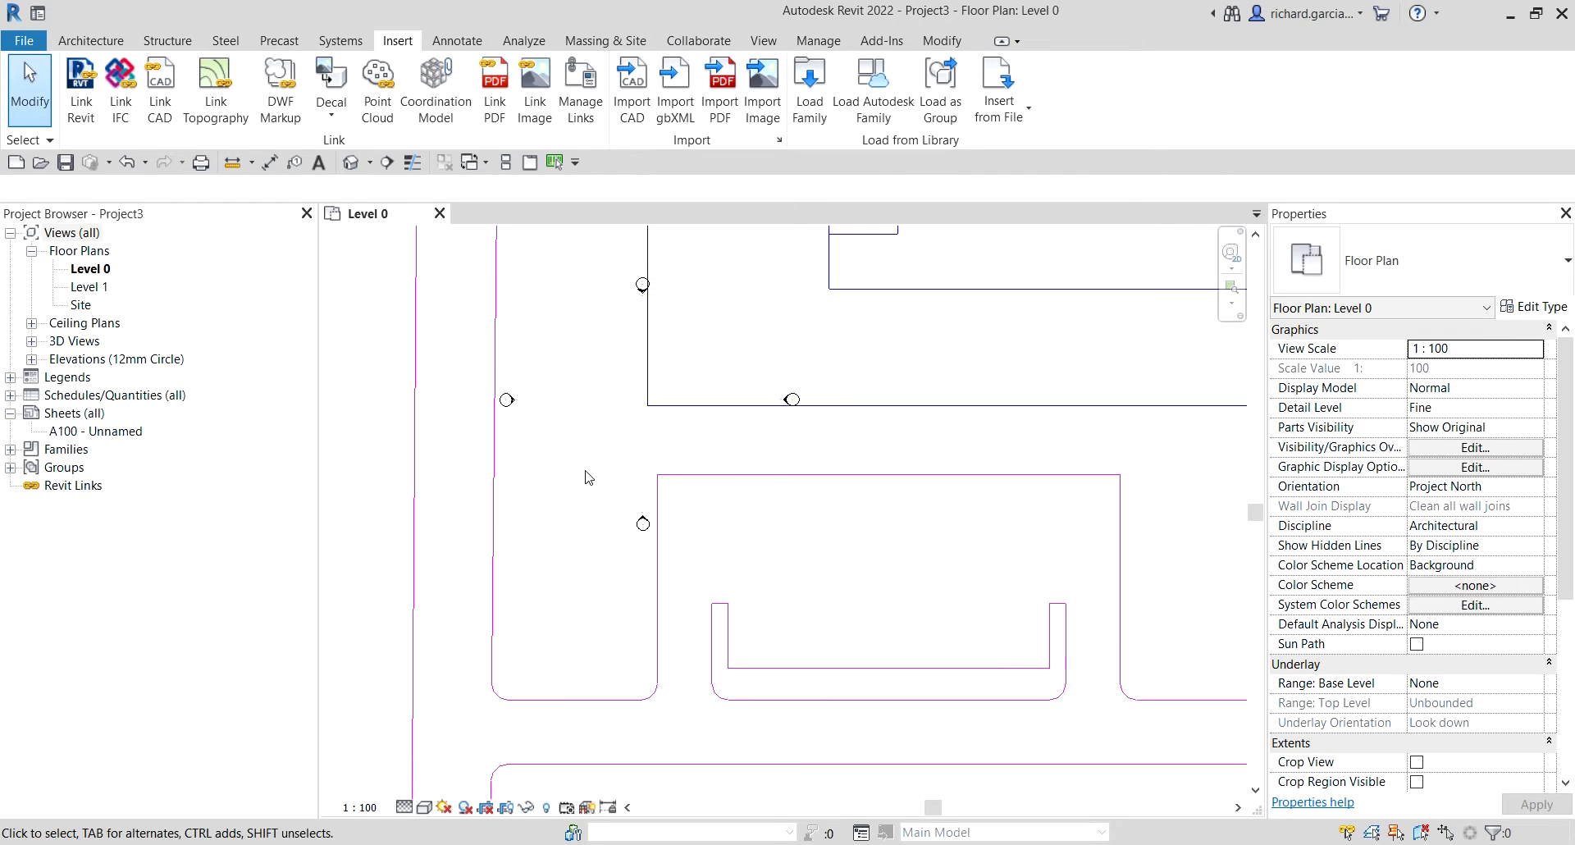
{"action": "scroll", "coordinate": [598, 471], "scroll_direction": "up", "scroll_amount": 1}
{"action": "scroll", "coordinate": [616, 475], "scroll_direction": "up", "scroll_amount": 2}
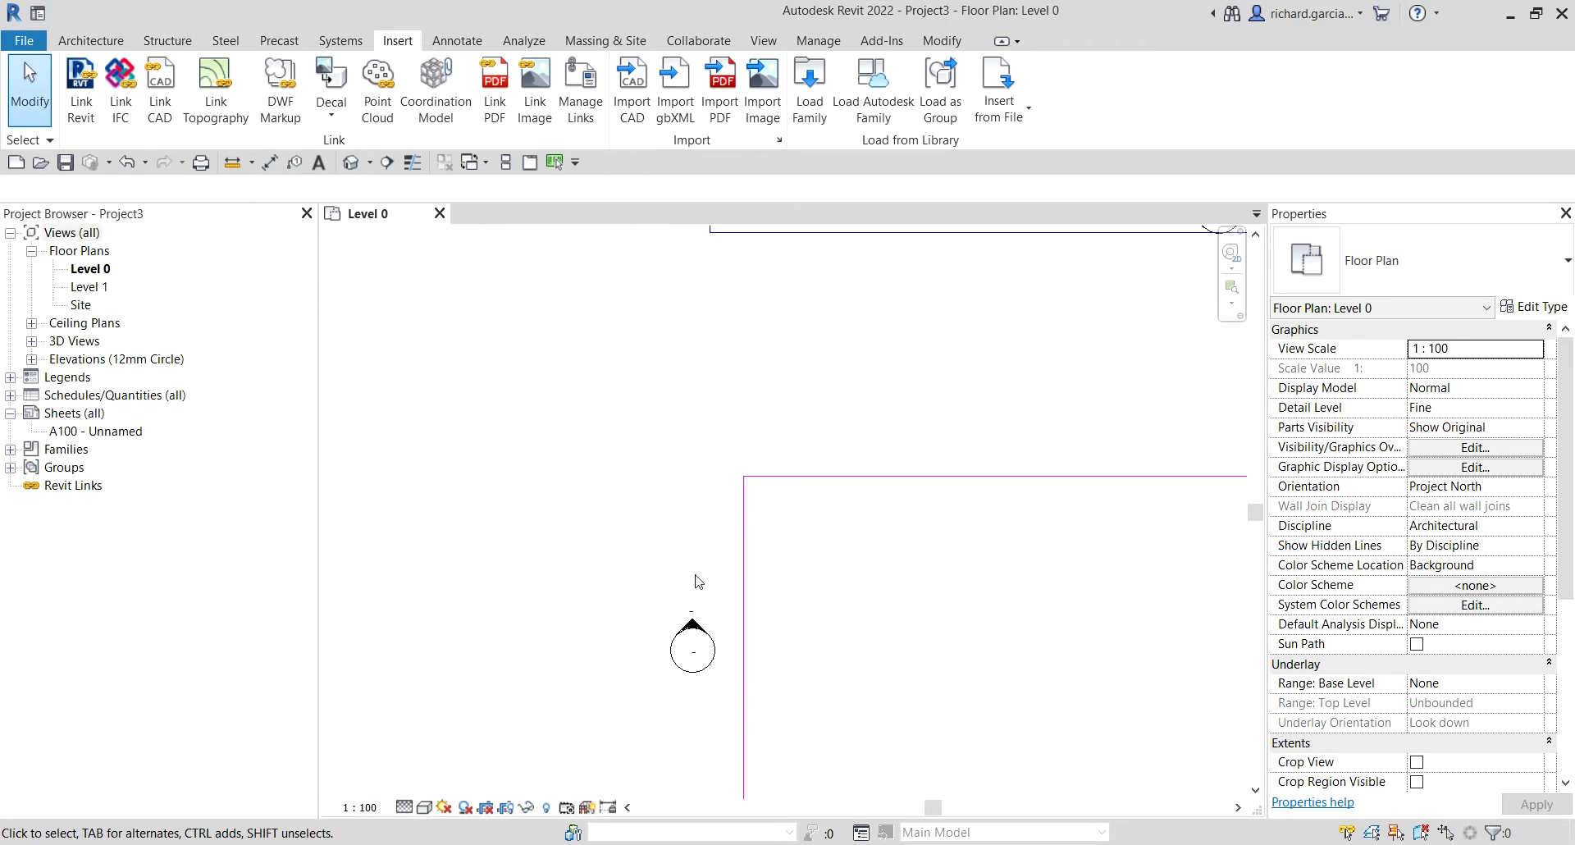
{"action": "key", "text": "ctrl"}
{"action": "key", "text": "ctrl"}
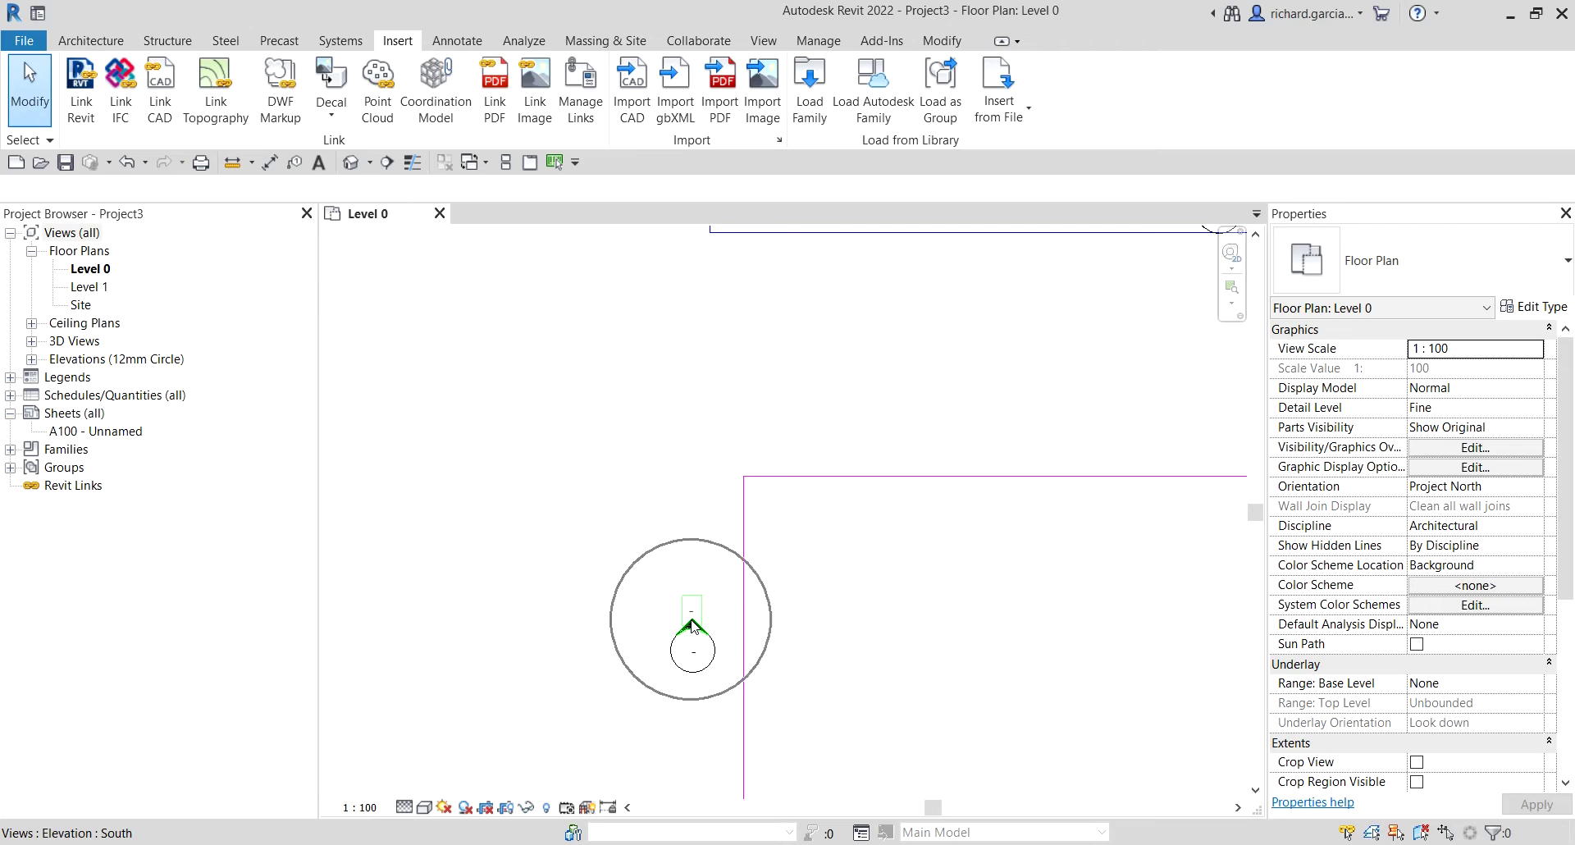
{"action": "scroll", "coordinate": [599, 509], "scroll_direction": "down", "scroll_amount": 2}
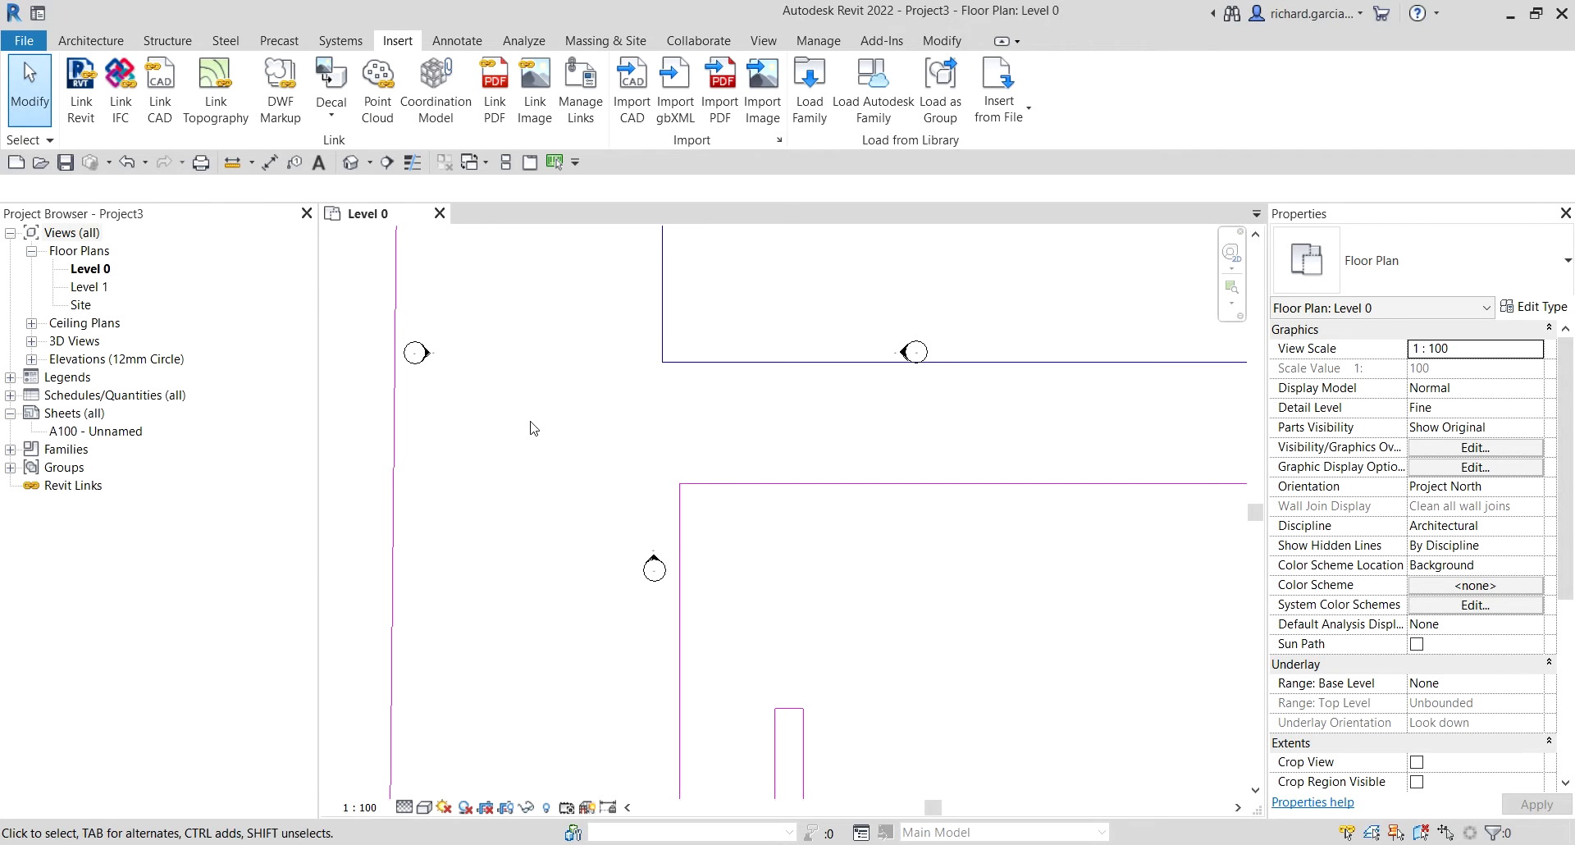
{"action": "middle_click_drag", "start_coordinate": [530, 428], "coordinate": [580, 453]}
{"action": "scroll", "coordinate": [527, 434], "scroll_direction": "up", "scroll_amount": 2}
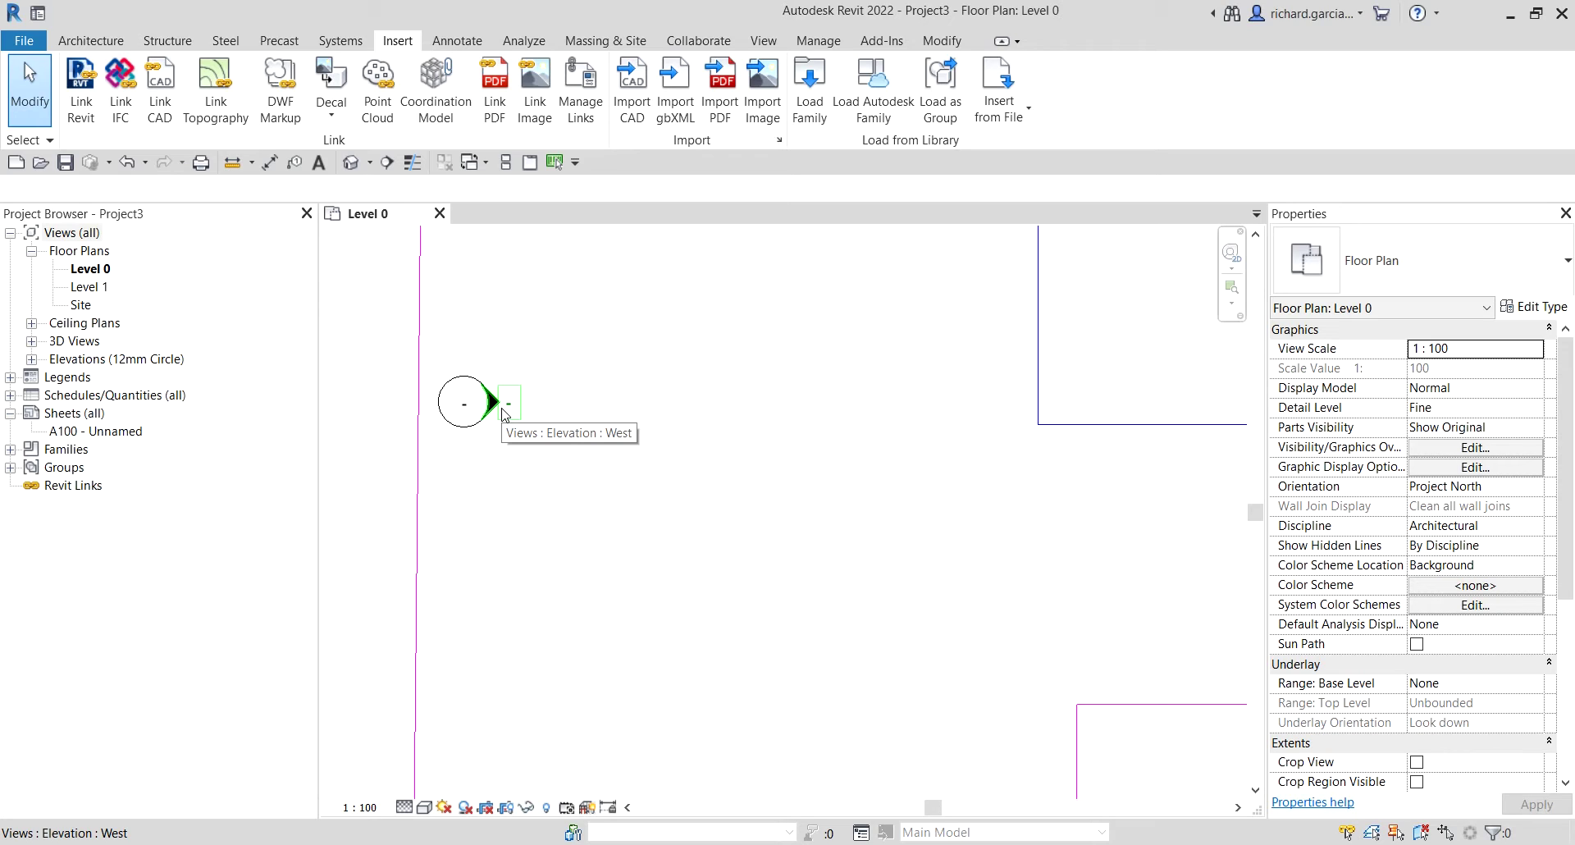
{"action": "scroll", "coordinate": [503, 412], "scroll_direction": "up", "scroll_amount": 1}
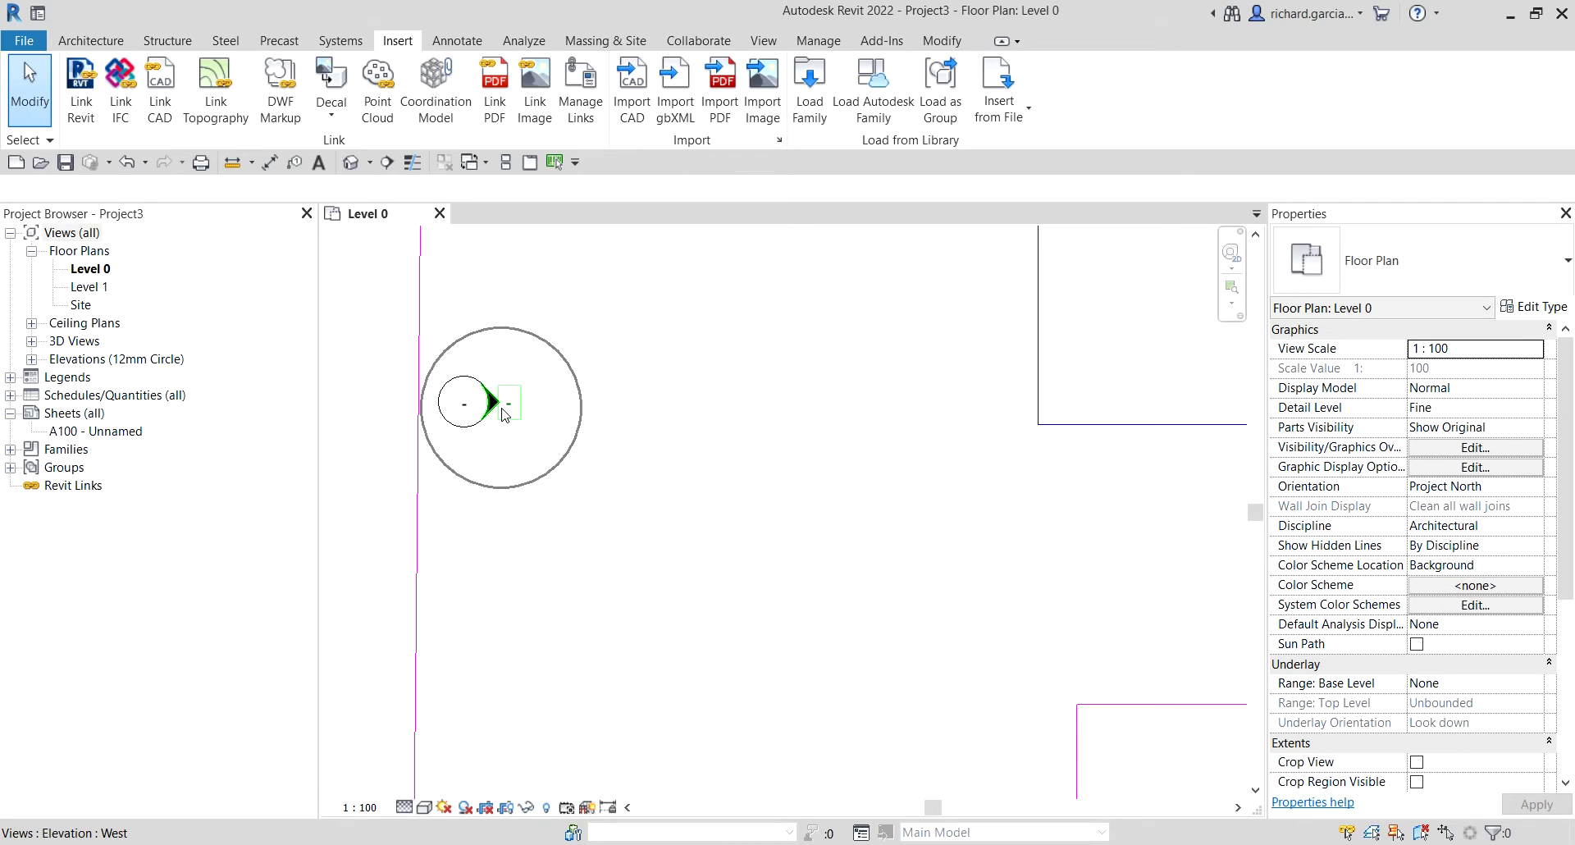
{"action": "scroll", "coordinate": [503, 413], "scroll_direction": "down", "scroll_amount": 5}
{"action": "scroll", "coordinate": [801, 275], "scroll_direction": "up", "scroll_amount": 4}
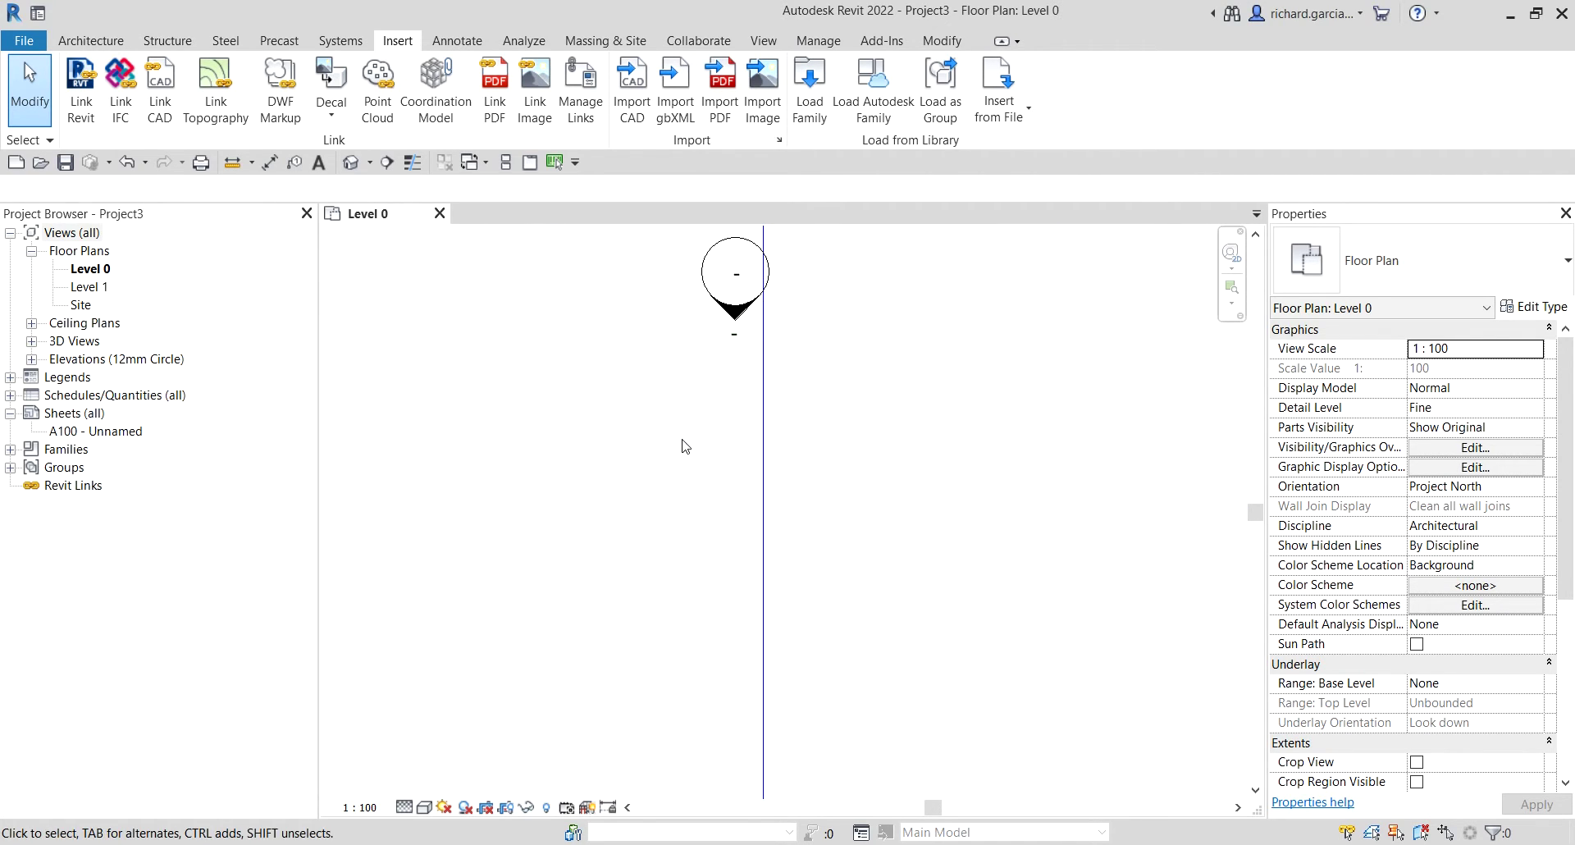
{"action": "scroll", "coordinate": [683, 447], "scroll_direction": "down", "scroll_amount": 3}
{"action": "scroll", "coordinate": [683, 447], "scroll_direction": "down", "scroll_amount": 4}
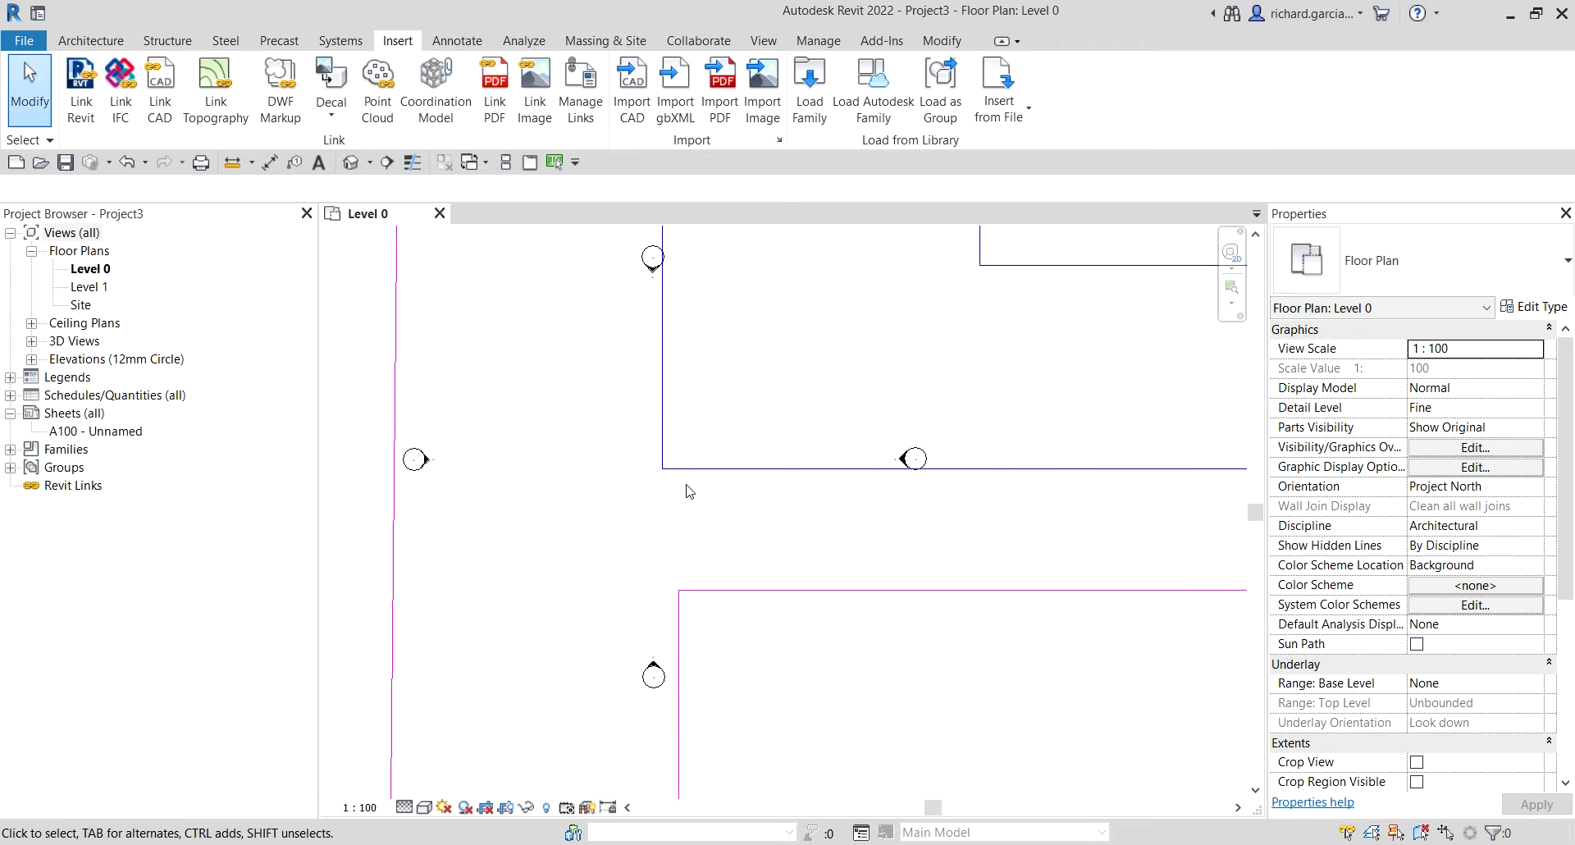
{"action": "scroll", "coordinate": [695, 490], "scroll_direction": "down", "scroll_amount": 2}
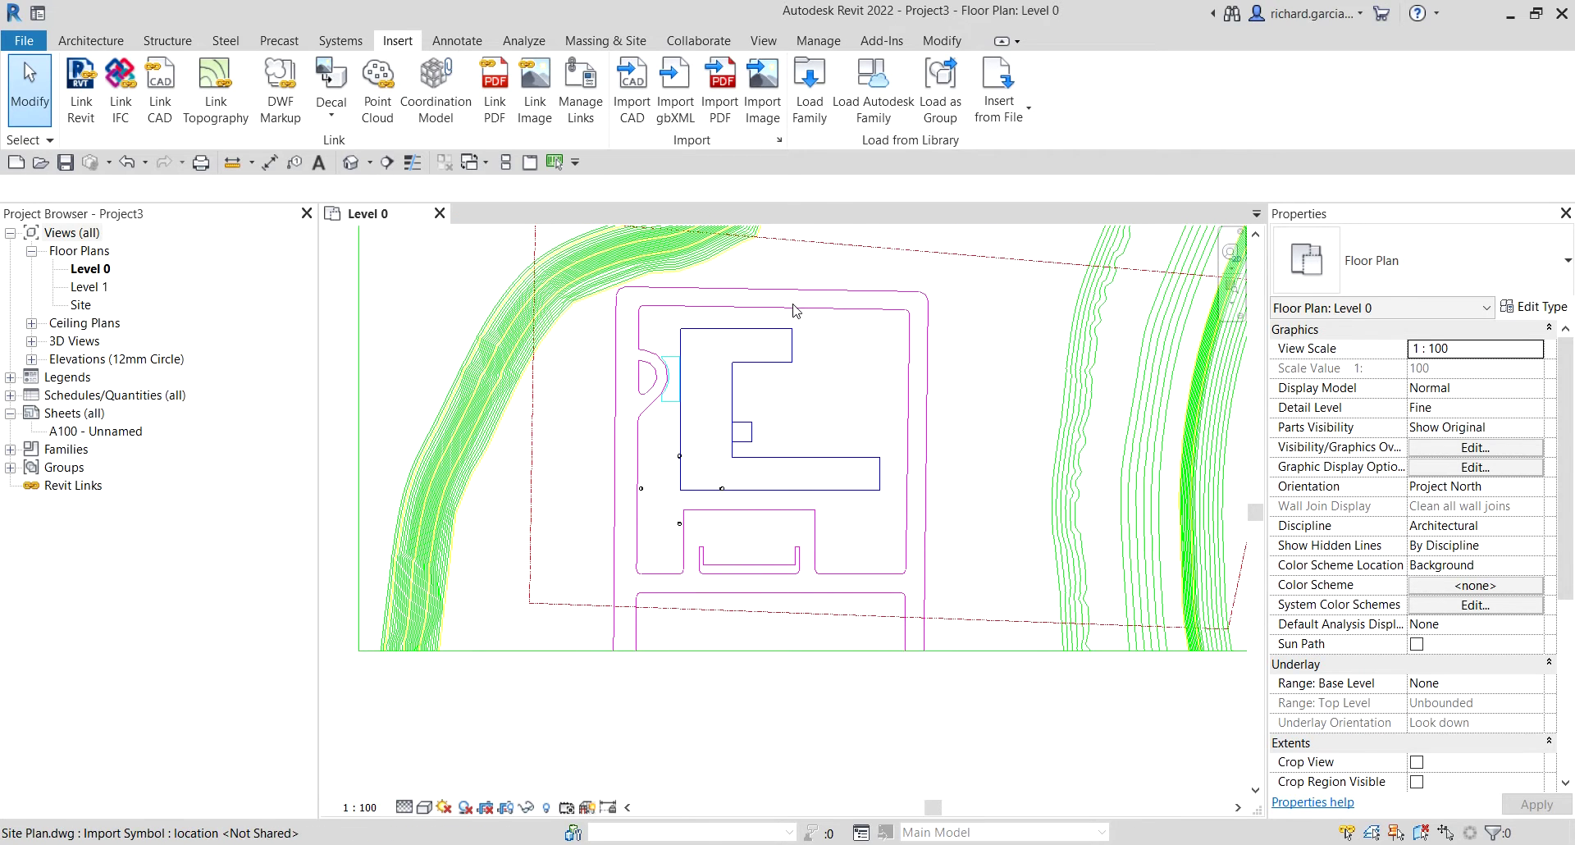
Unpin Site Plan.dwg, shift it slightly up and right, then pin it again
{"action": "left_click", "coordinate": [796, 313]}
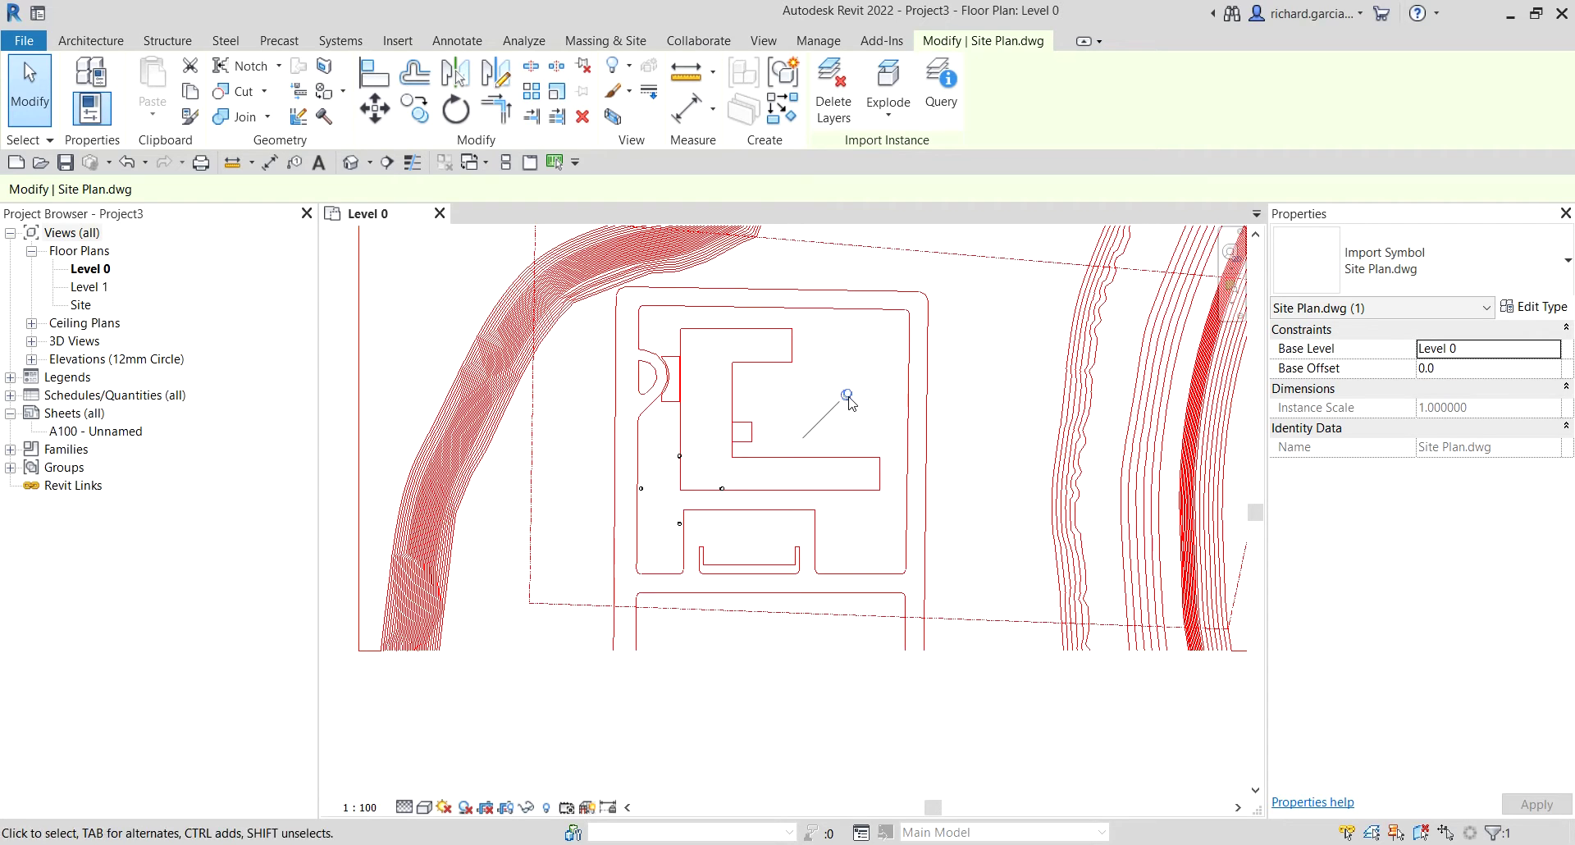
{"action": "left_click", "coordinate": [848, 397]}
{"action": "left_click_drag", "start_coordinate": [810, 484], "coordinate": [773, 483]}
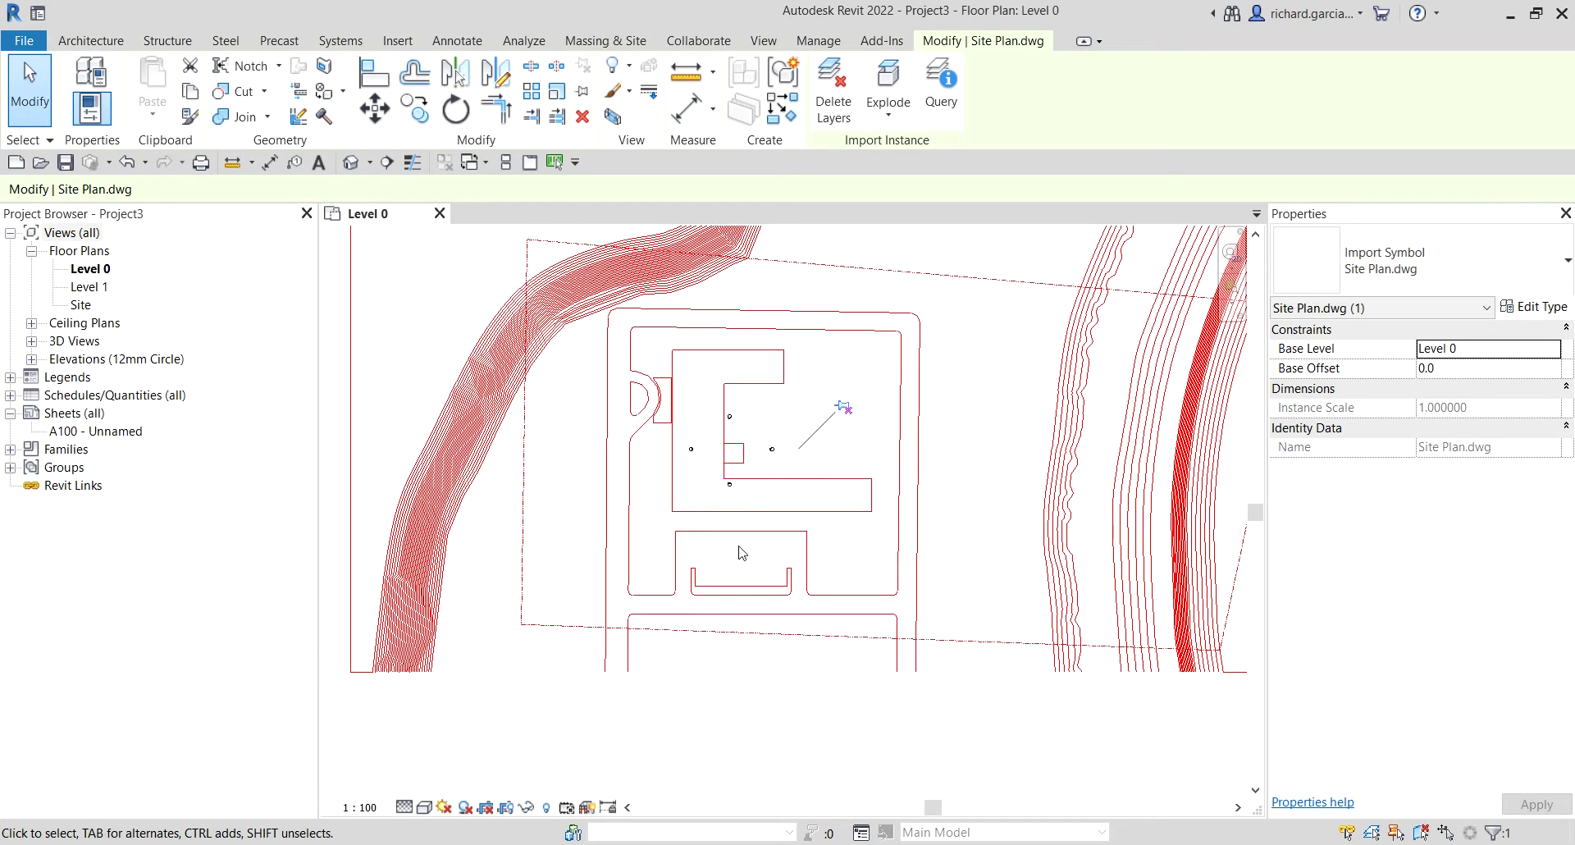
{"action": "left_click", "coordinate": [842, 407]}
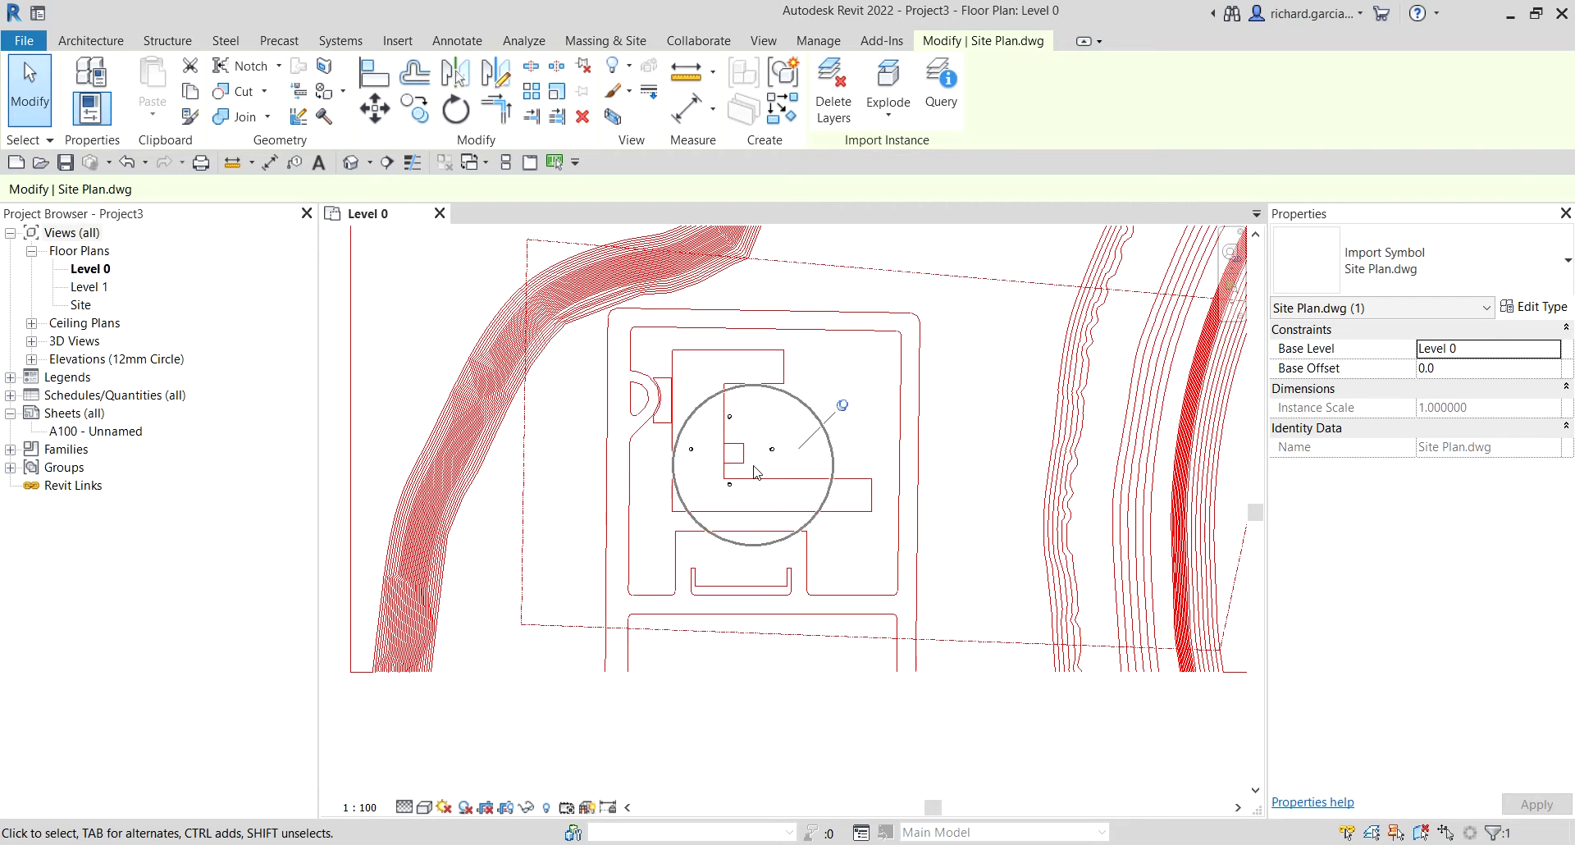
Deselect the import and switch over to the web browser window
{"action": "scroll", "coordinate": [732, 486], "scroll_direction": "down", "scroll_amount": 4}
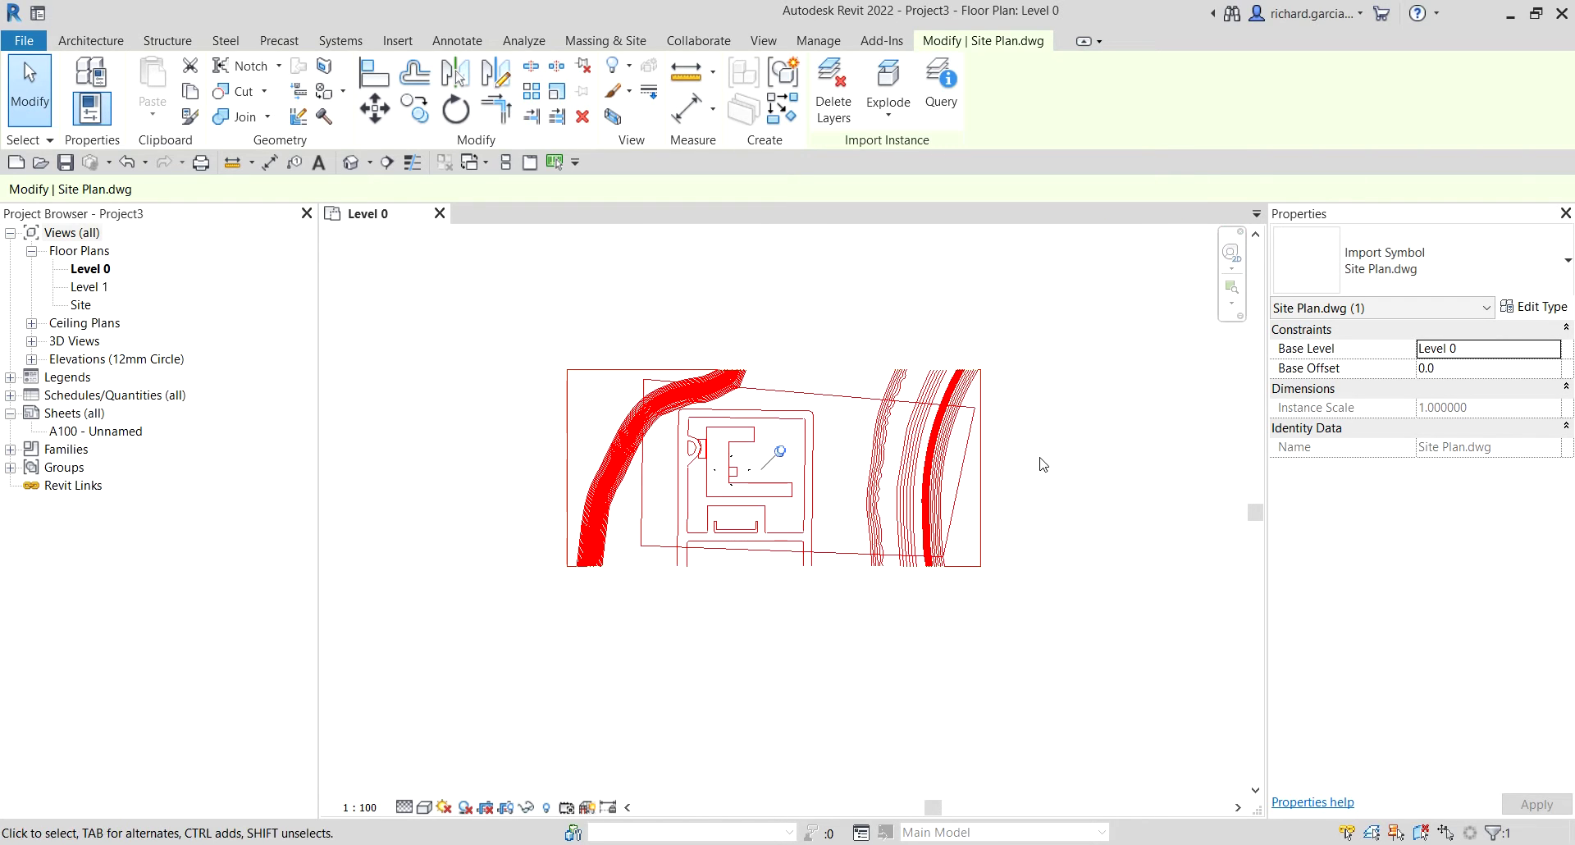
{"action": "left_click", "coordinate": [1066, 474]}
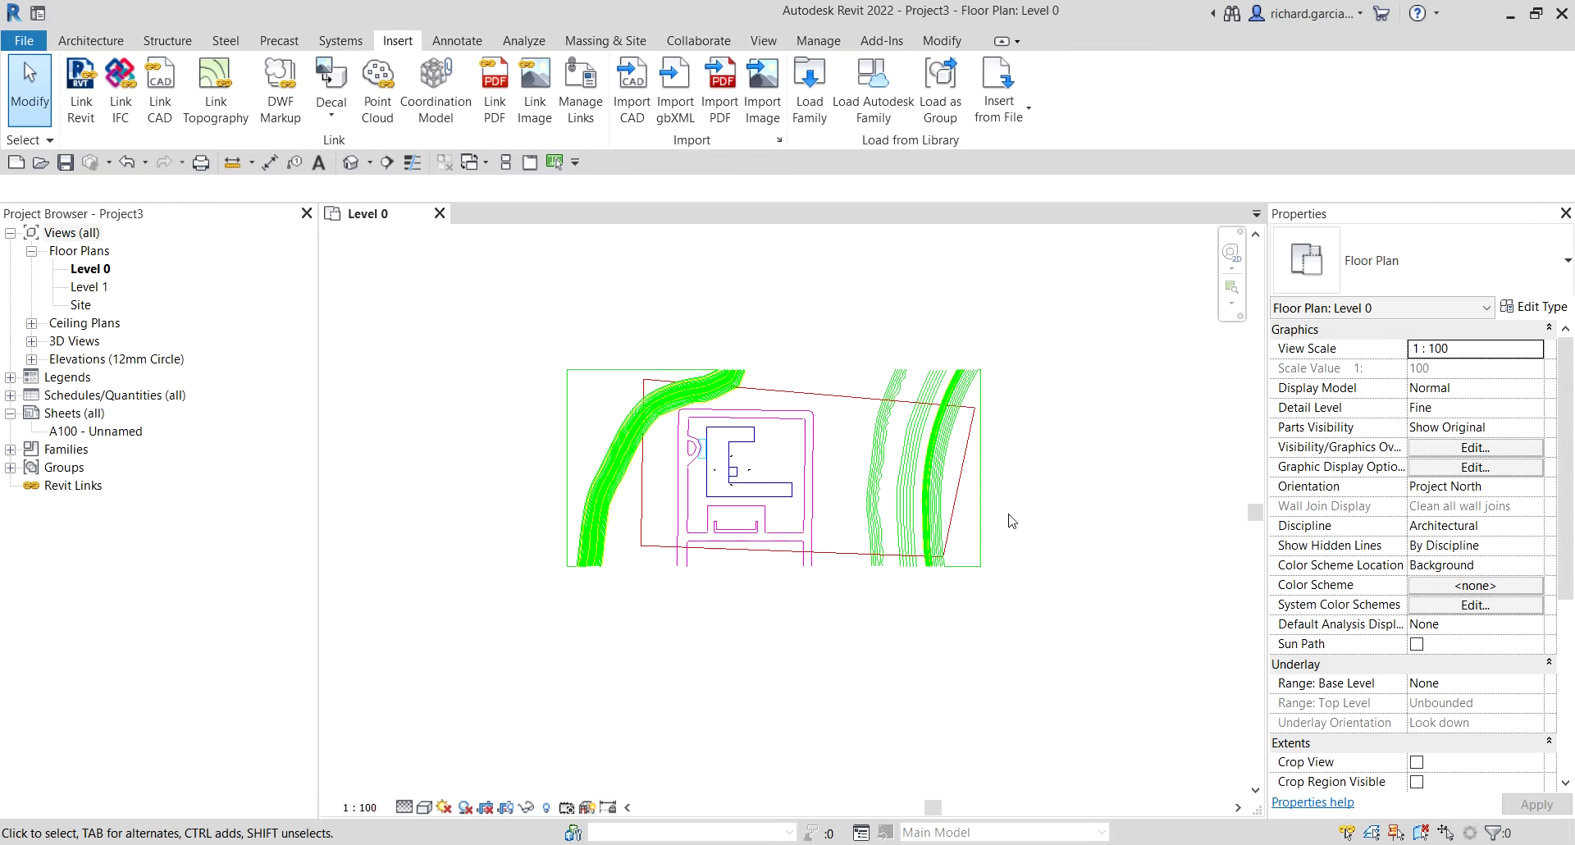
{"action": "scroll", "coordinate": [764, 461], "scroll_direction": "up", "scroll_amount": 4}
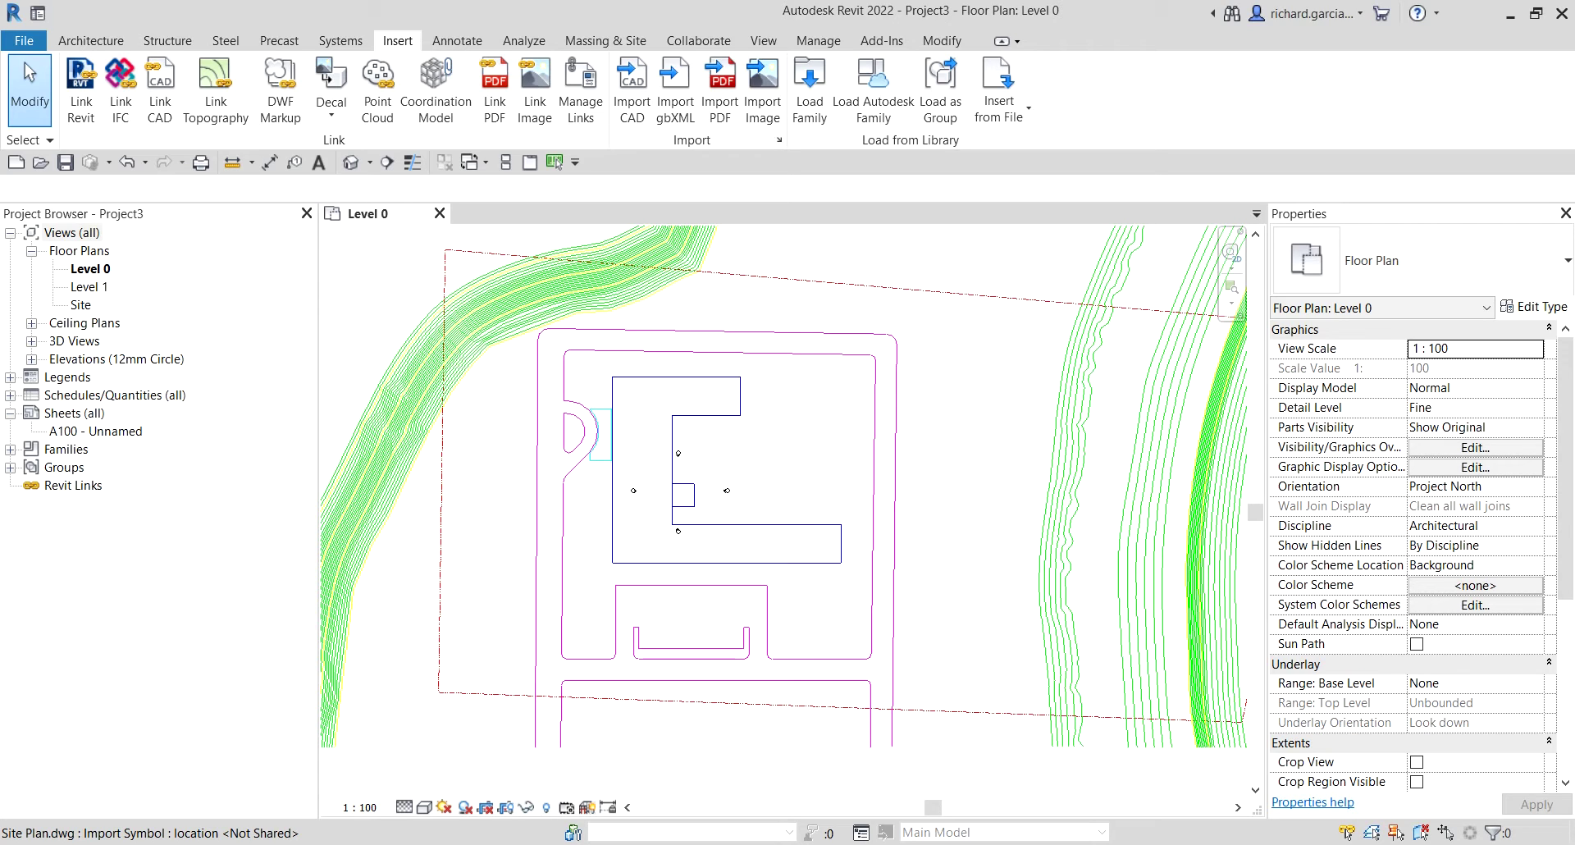
{"action": "key", "text": "alt+Tab"}
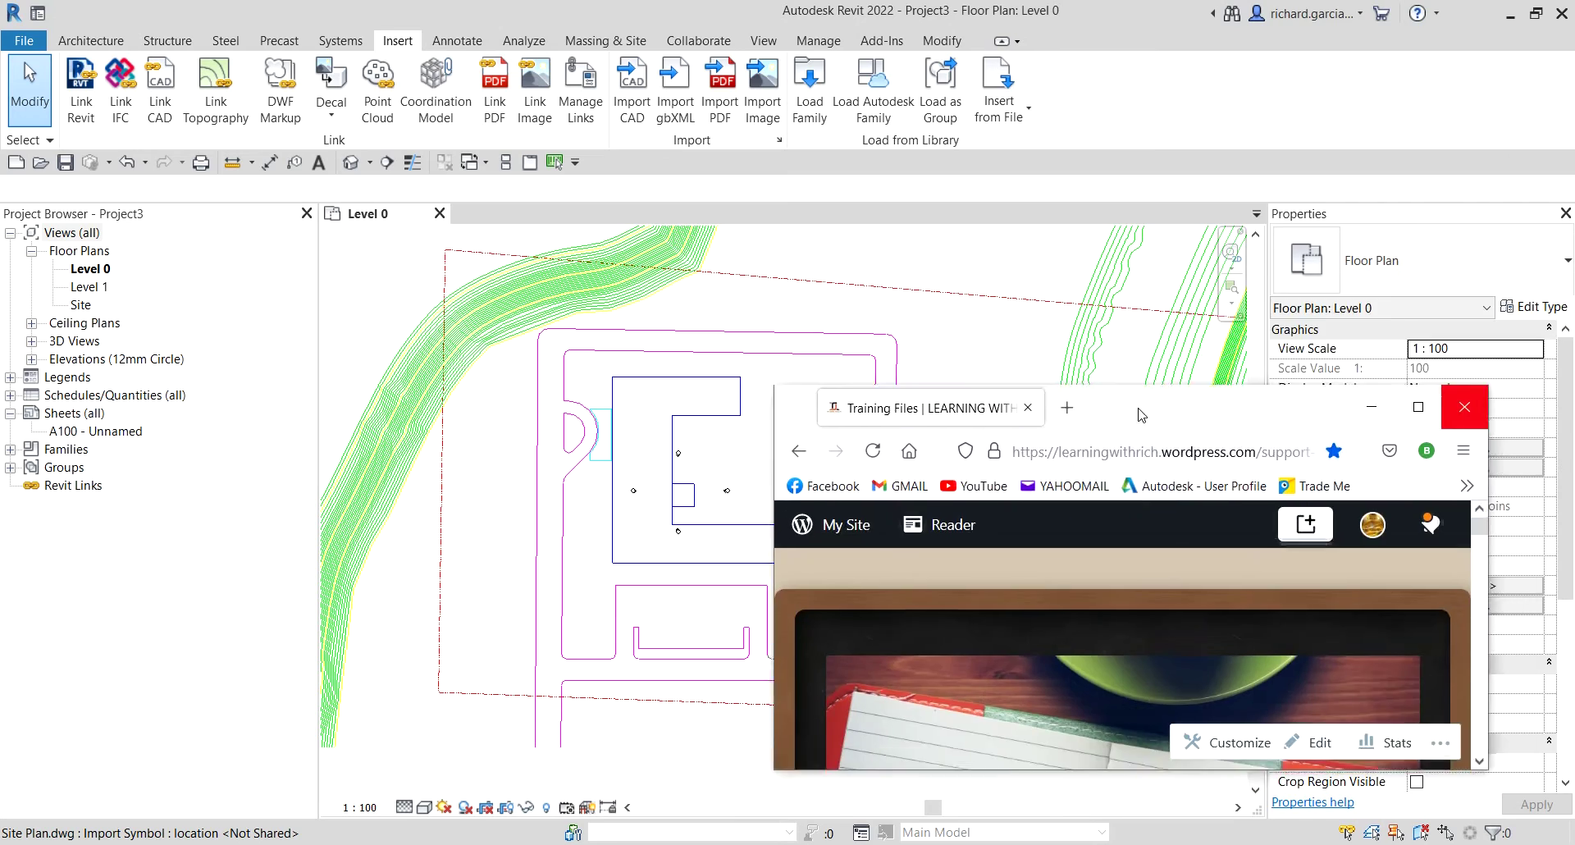
Maximize Firefox, browse the Training Files downloads page, then close the browser
{"action": "left_click_drag", "start_coordinate": [1025, 392], "coordinate": [814, 177]}
{"action": "left_click", "coordinate": [1205, 190]}
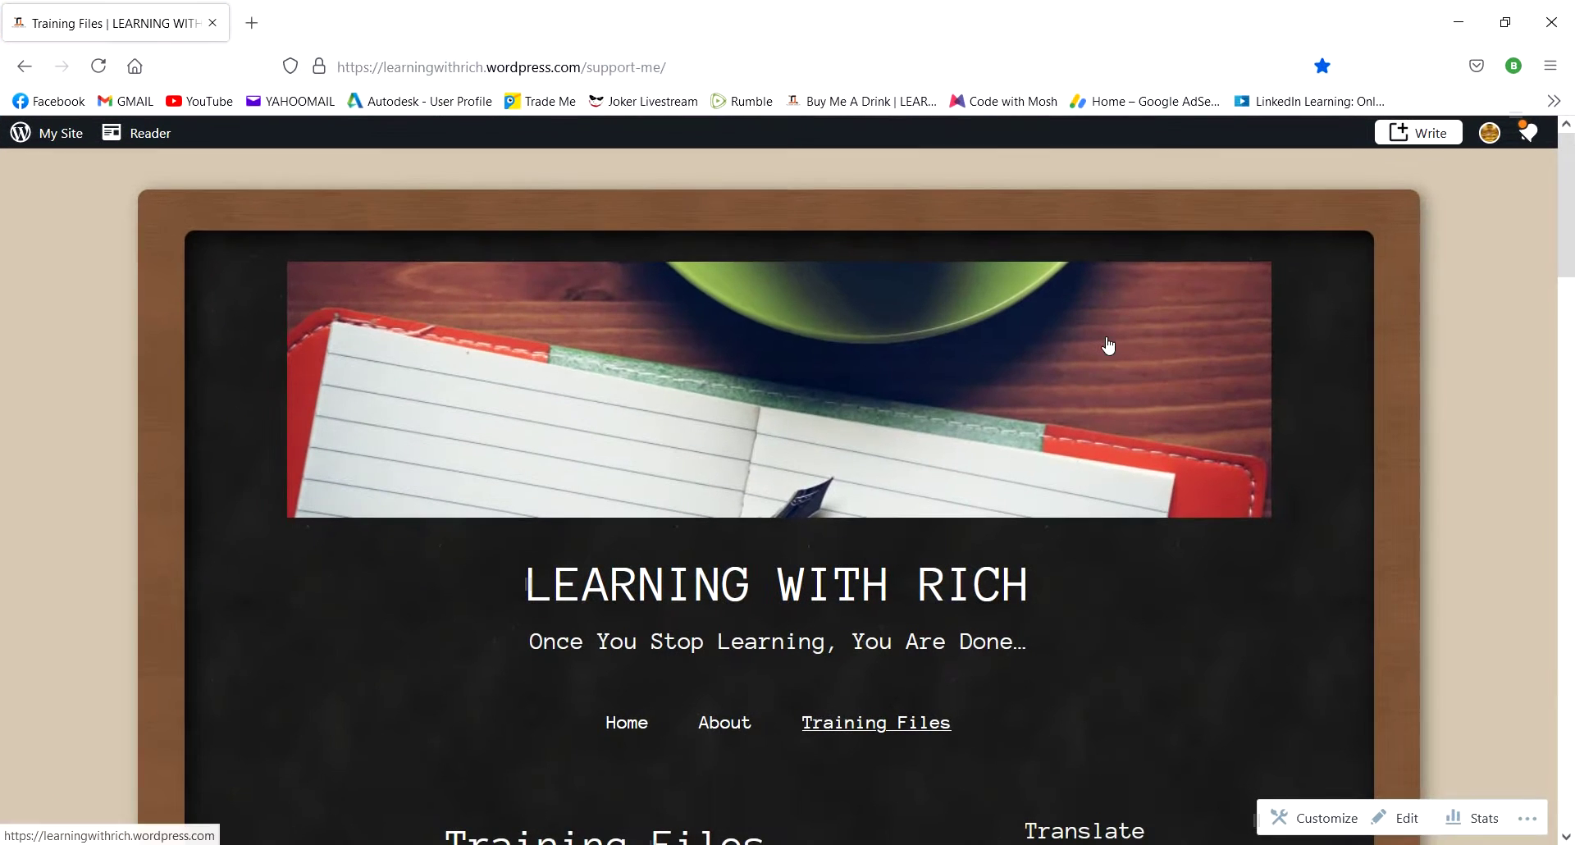
{"action": "scroll", "coordinate": [722, 402], "scroll_direction": "down", "scroll_amount": 3}
{"action": "scroll", "coordinate": [722, 401], "scroll_direction": "up", "scroll_amount": 3}
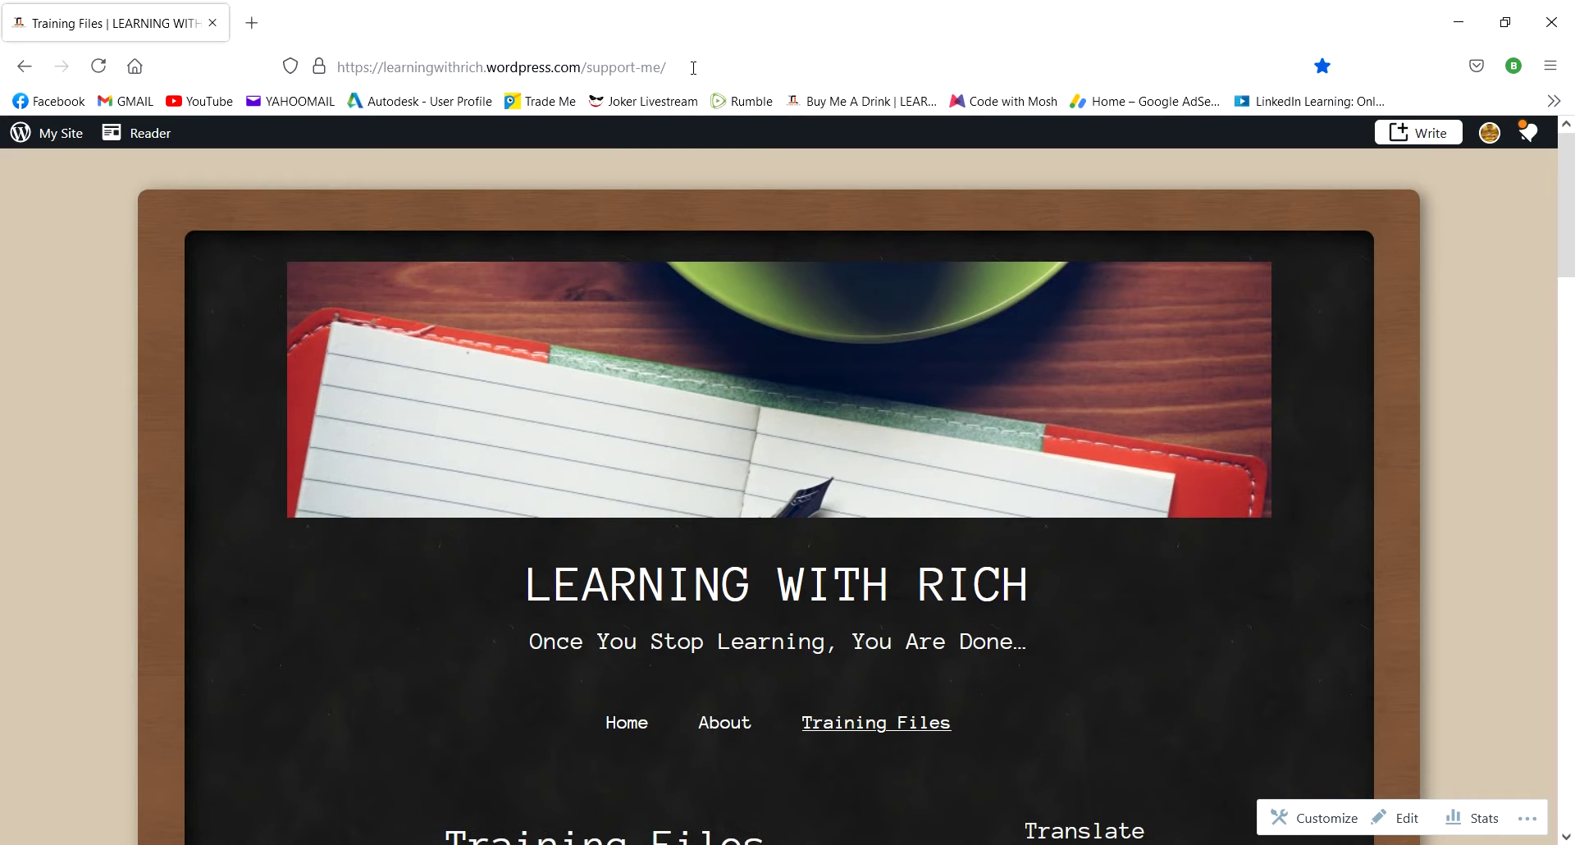
{"action": "scroll", "coordinate": [837, 422], "scroll_direction": "down", "scroll_amount": 5}
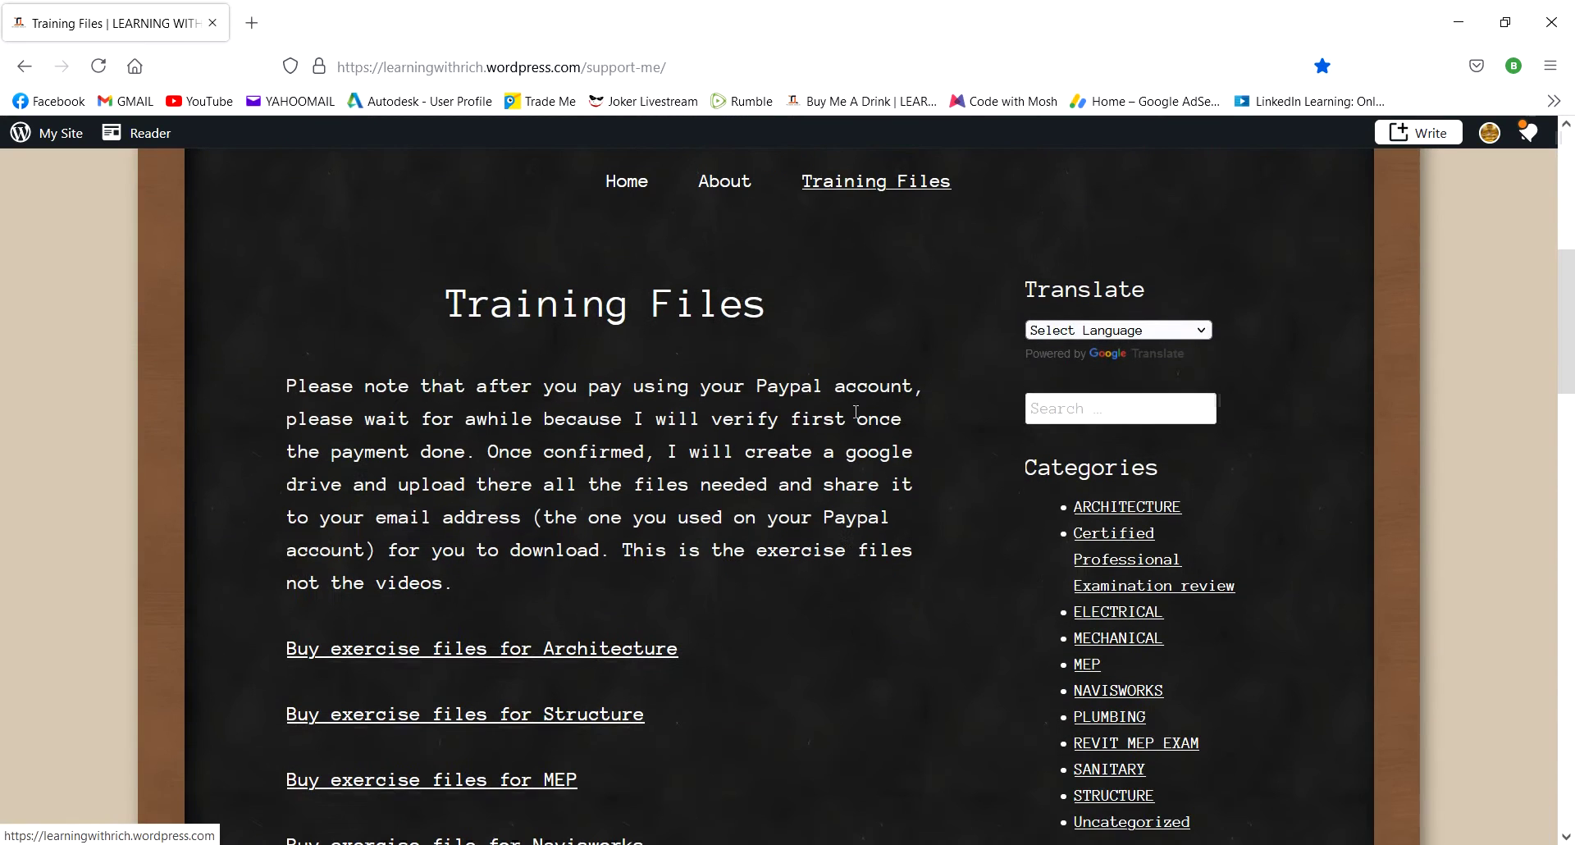
{"action": "left_click", "coordinate": [872, 192]}
{"action": "scroll", "coordinate": [655, 470], "scroll_direction": "down", "scroll_amount": 3}
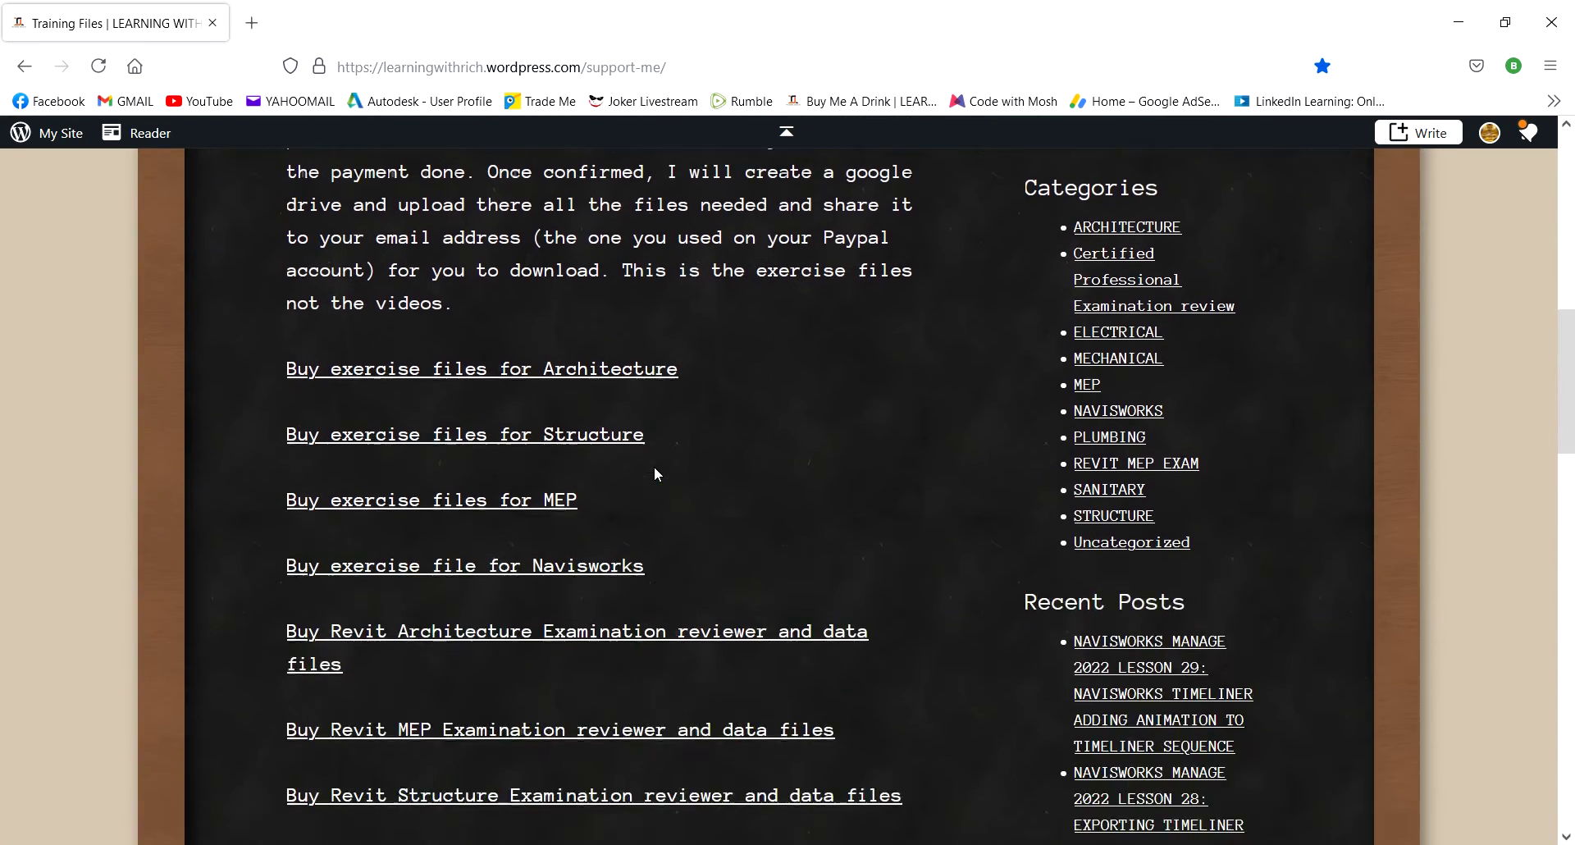
{"action": "scroll", "coordinate": [654, 474], "scroll_direction": "down", "scroll_amount": 2}
{"action": "scroll", "coordinate": [552, 411], "scroll_direction": "up", "scroll_amount": 1}
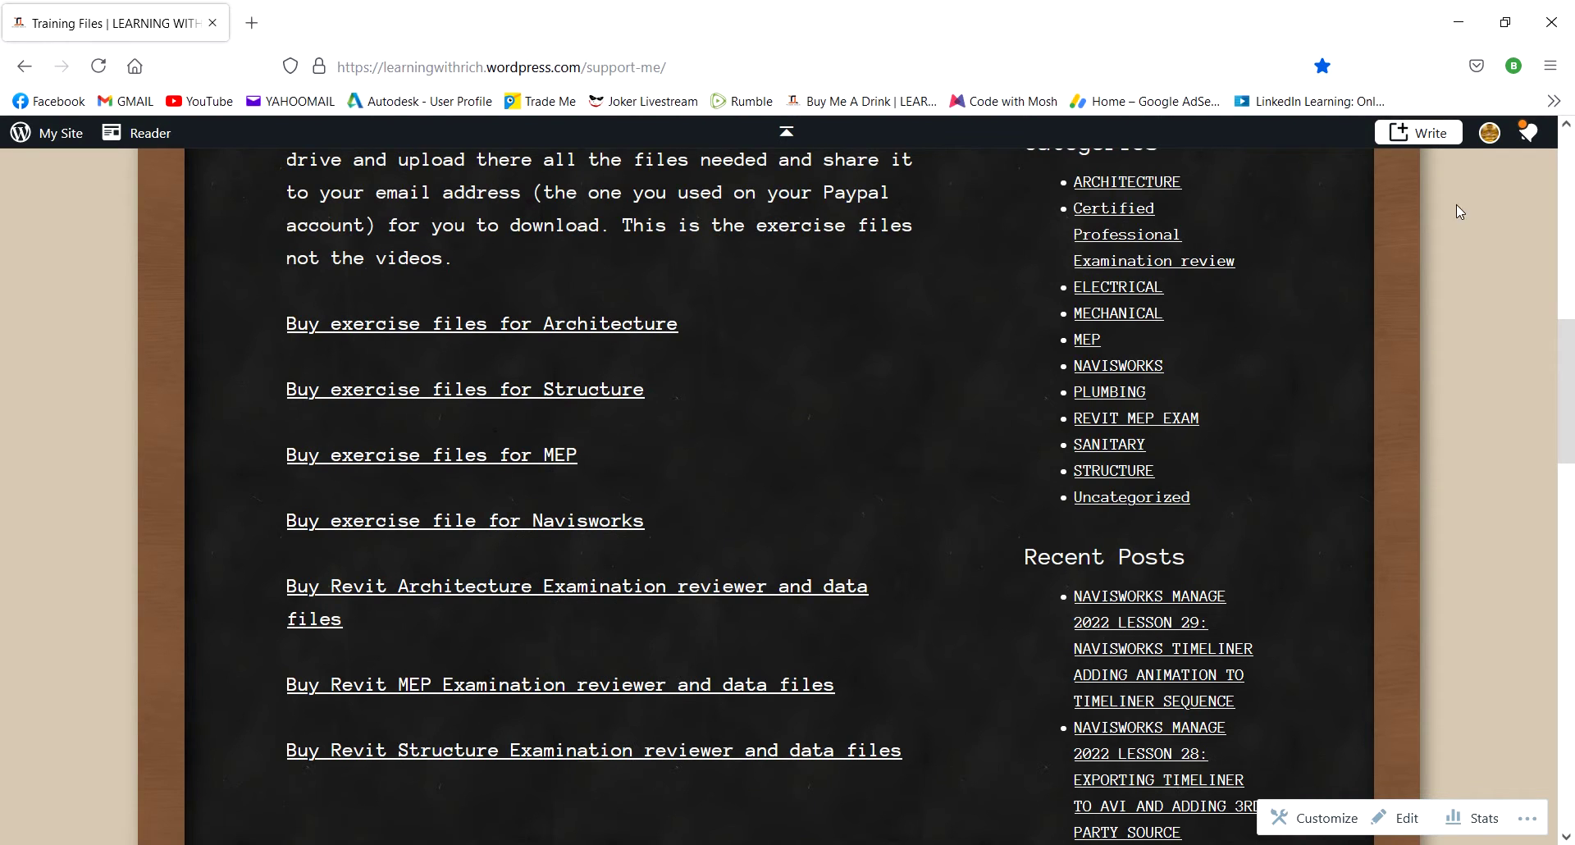
{"action": "left_click", "coordinate": [1551, 32]}
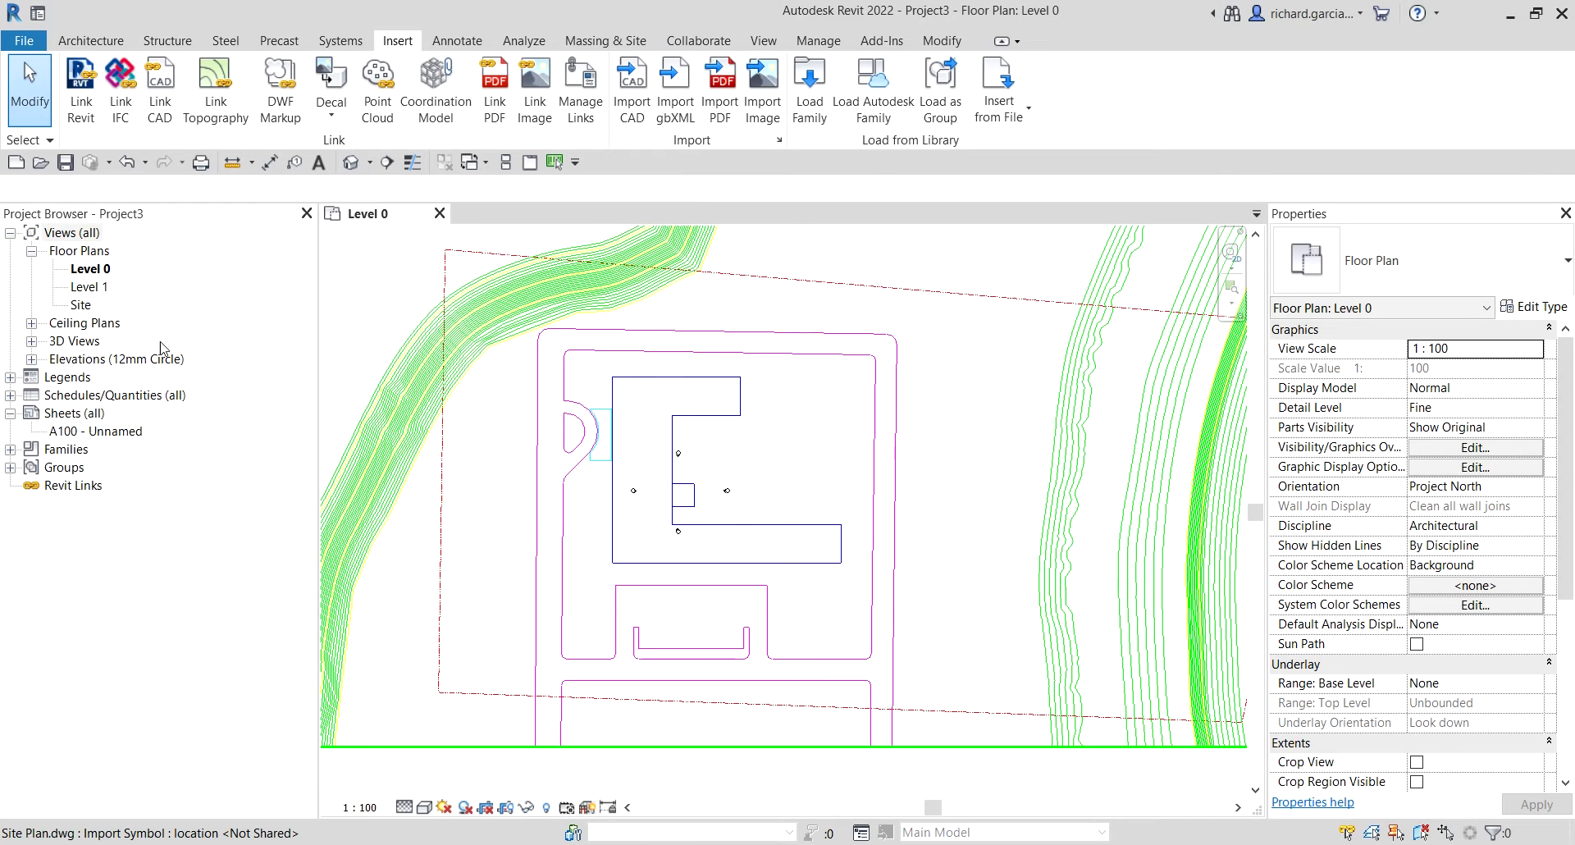
Open the default {3D} view and orbit to an oblique view of the contours
{"action": "key", "text": "ctrl"}
{"action": "left_click", "coordinate": [32, 340]}
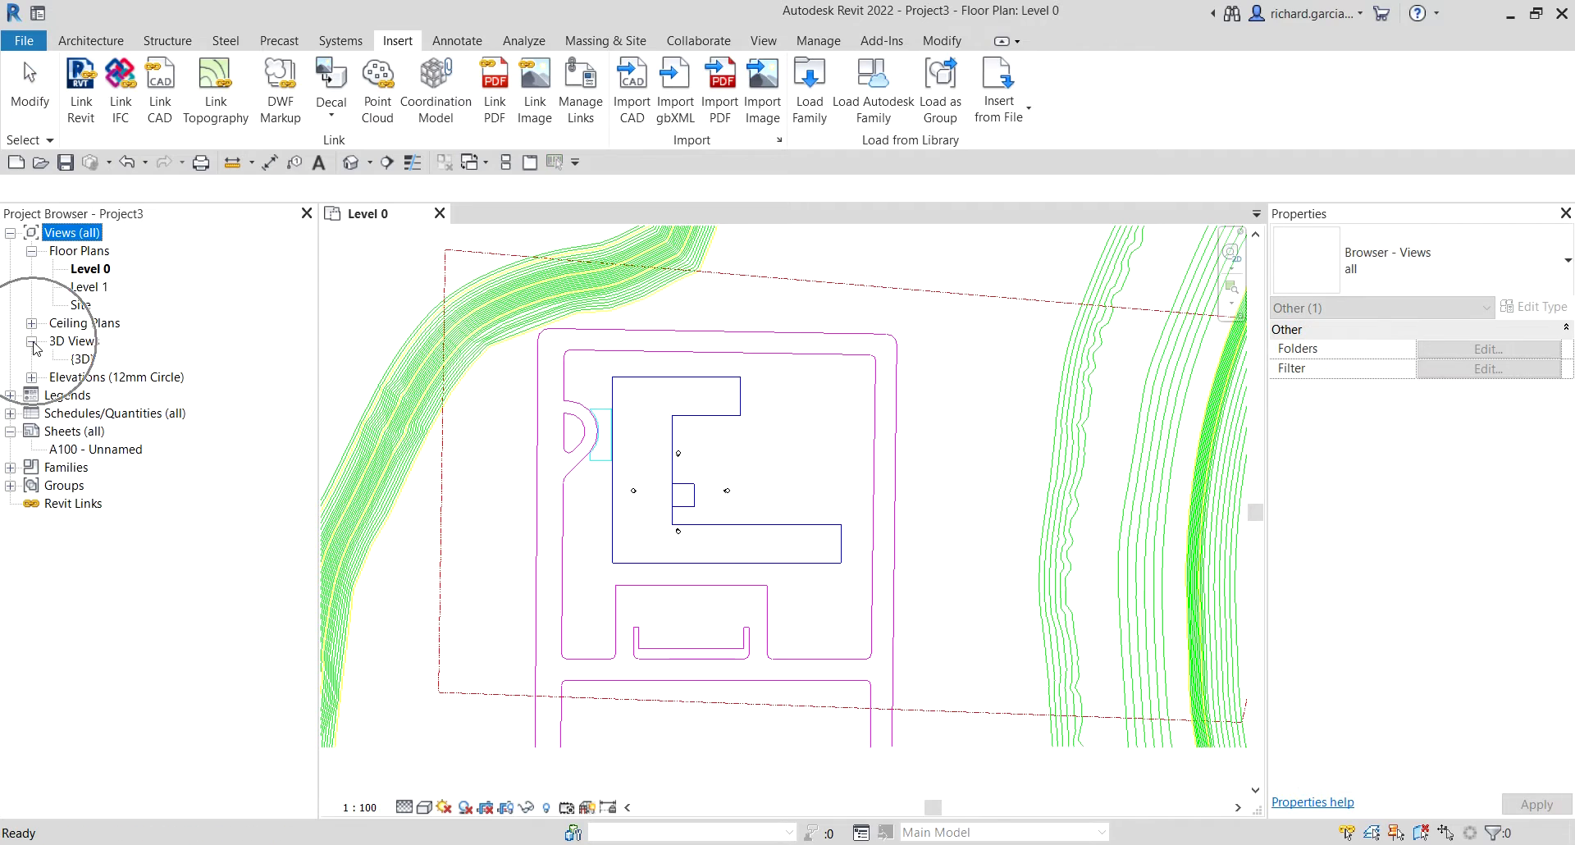
{"action": "key", "text": "ctrl"}
{"action": "key", "text": "ctrl"}
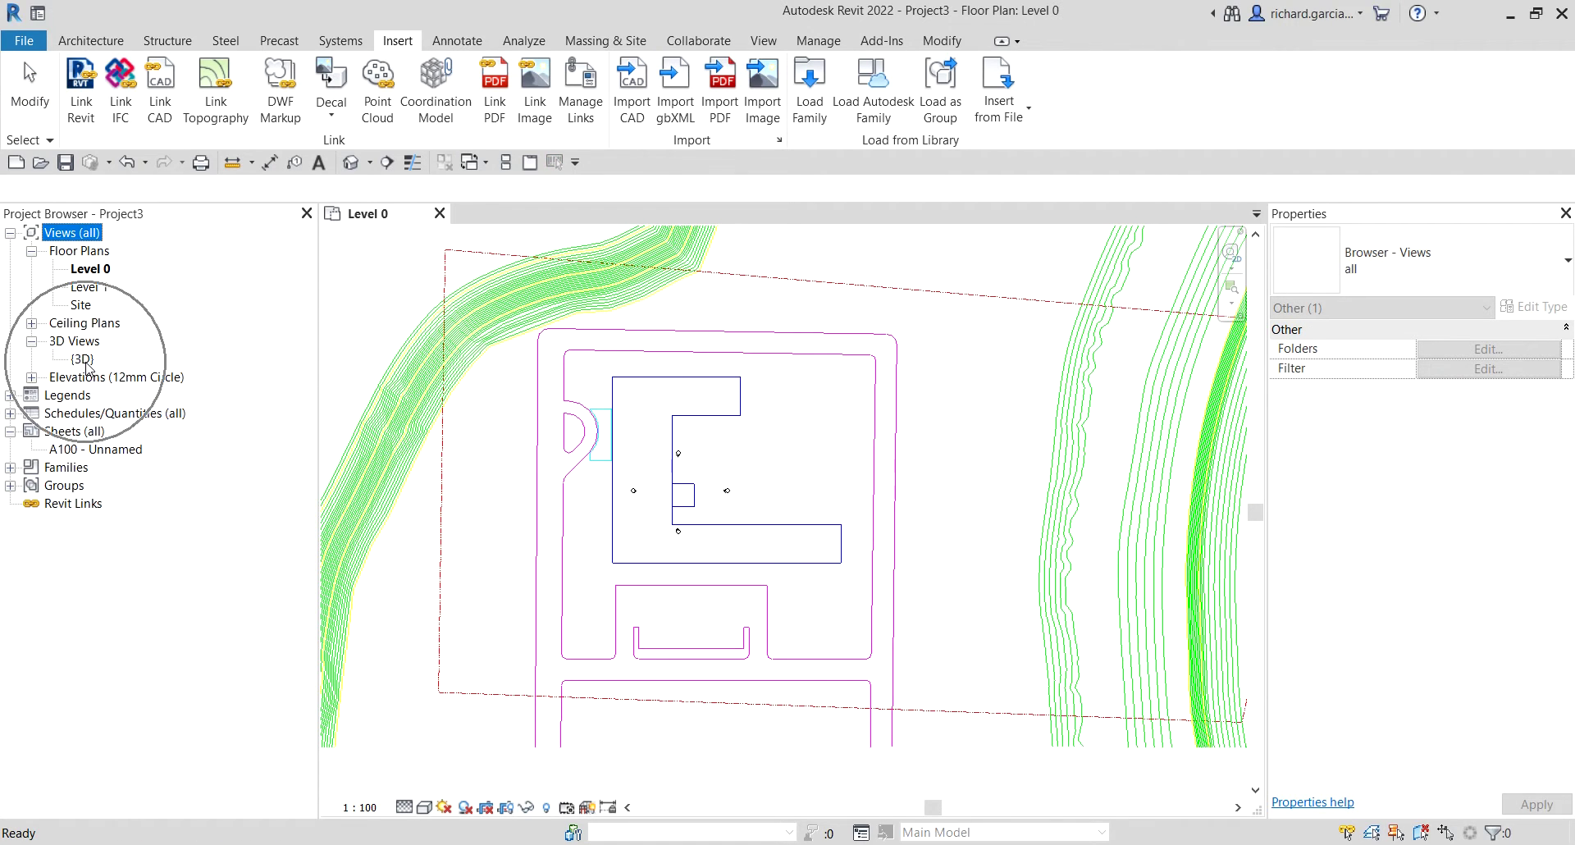
{"action": "double_click", "coordinate": [85, 360]}
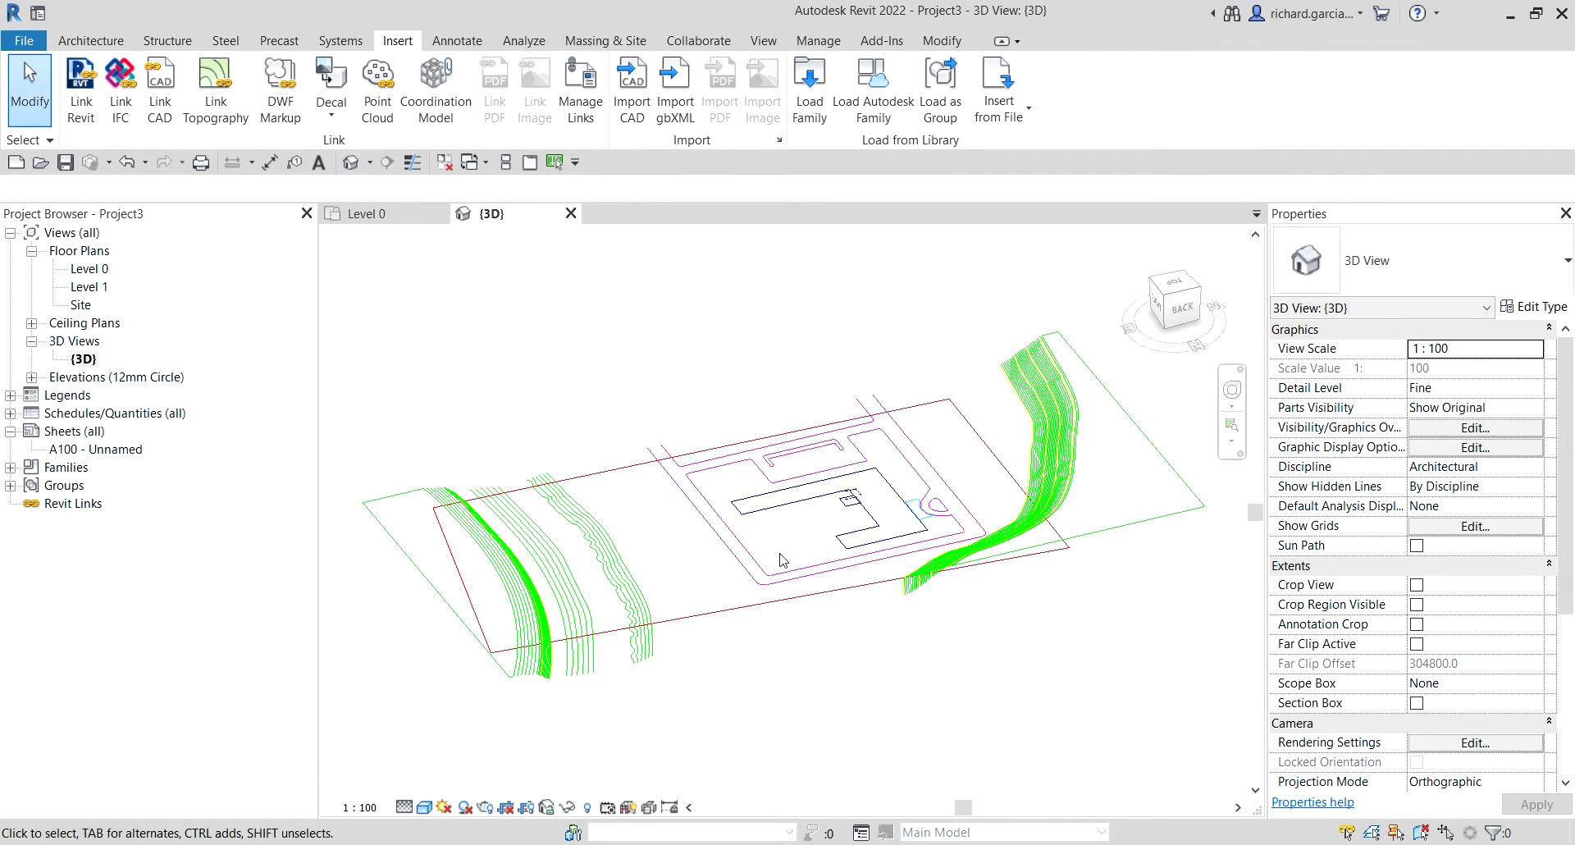
{"action": "middle_click_drag", "start_coordinate": [878, 626], "coordinate": [601, 588], "text": "shift"}
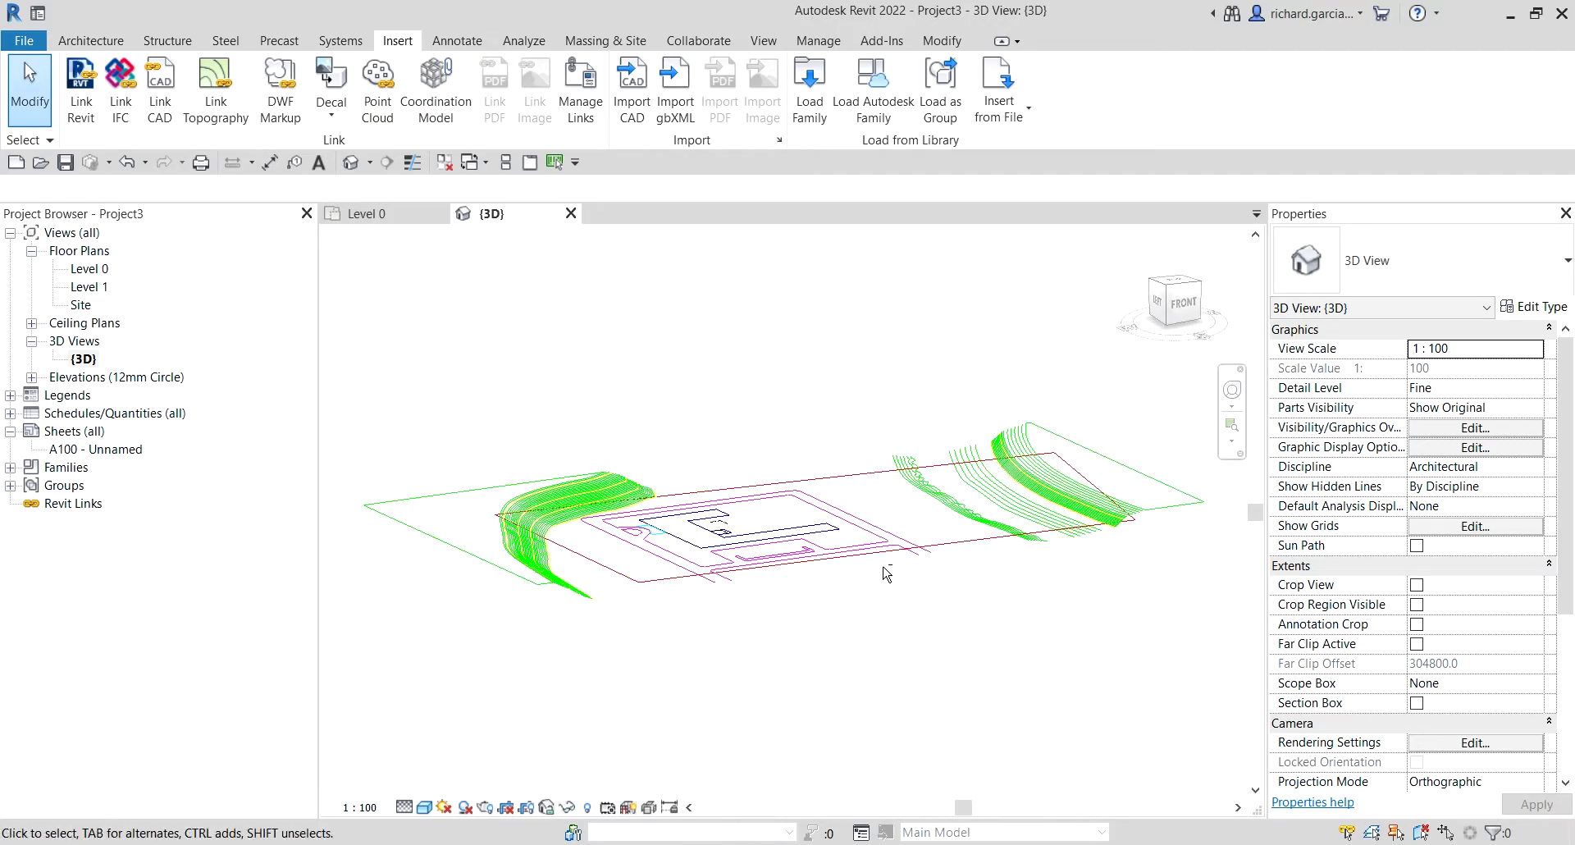
{"action": "middle_click_drag", "start_coordinate": [886, 570], "coordinate": [883, 461], "text": "shift"}
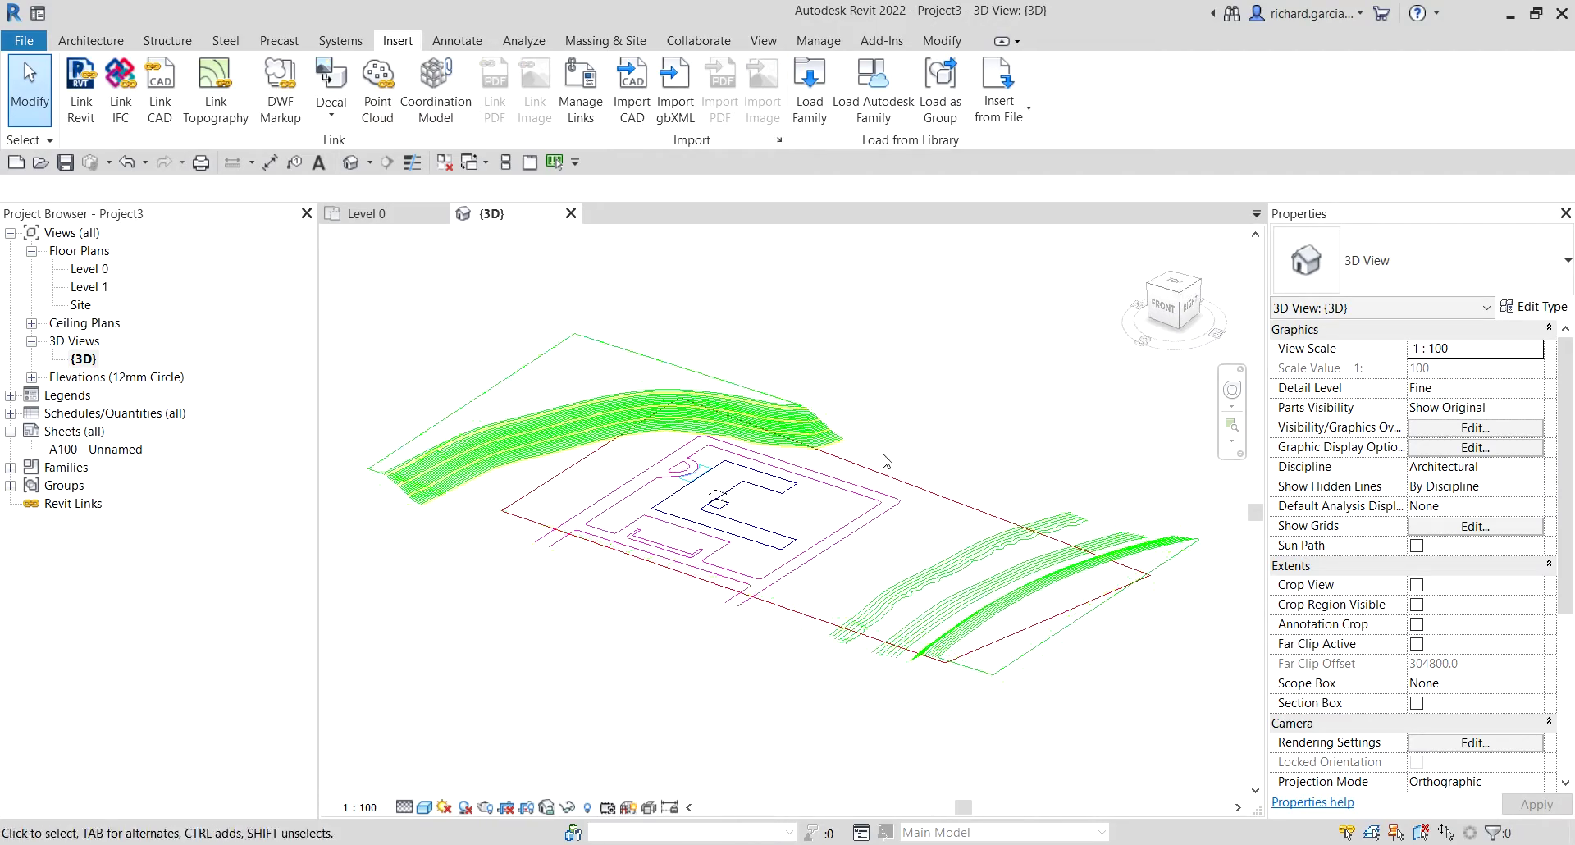
Start a new Toposurface from the Massing & Site tools
{"action": "left_click", "coordinate": [606, 42]}
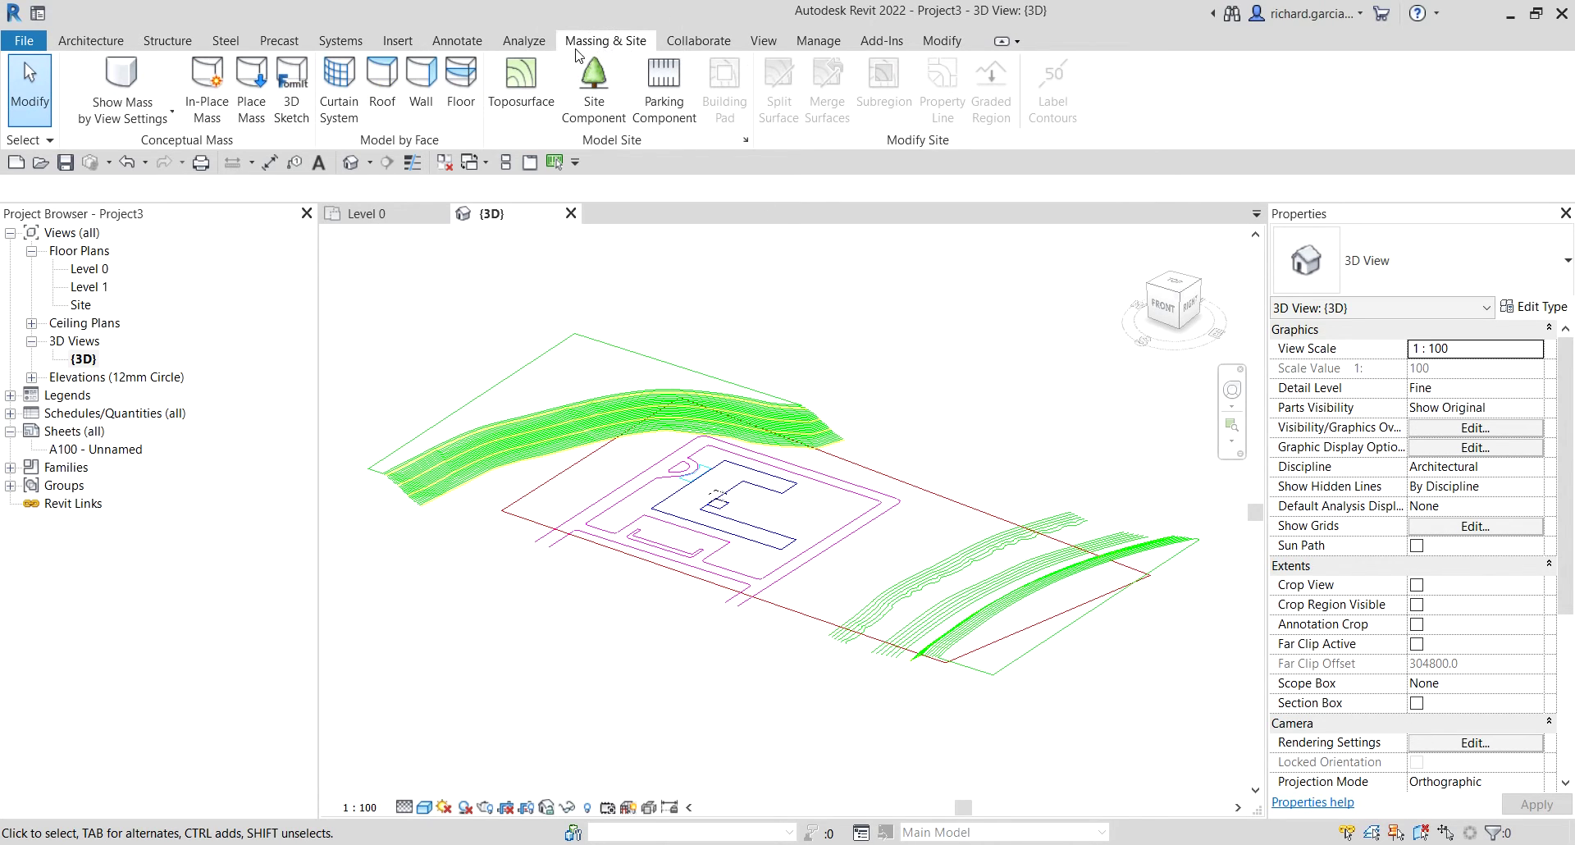
{"action": "left_click", "coordinate": [520, 94]}
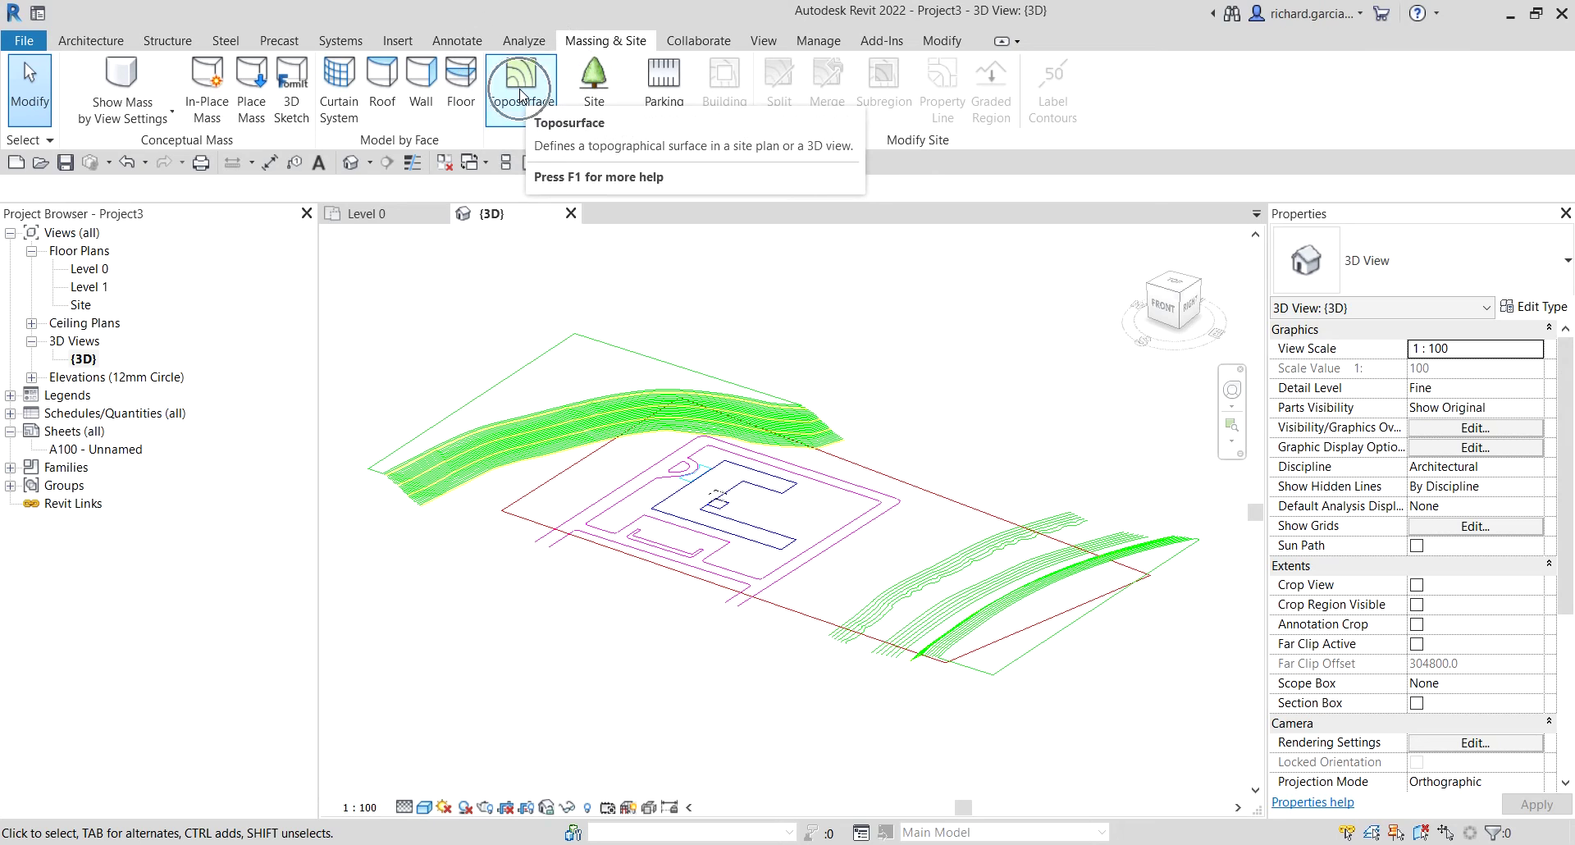
{"action": "left_click", "coordinate": [605, 145]}
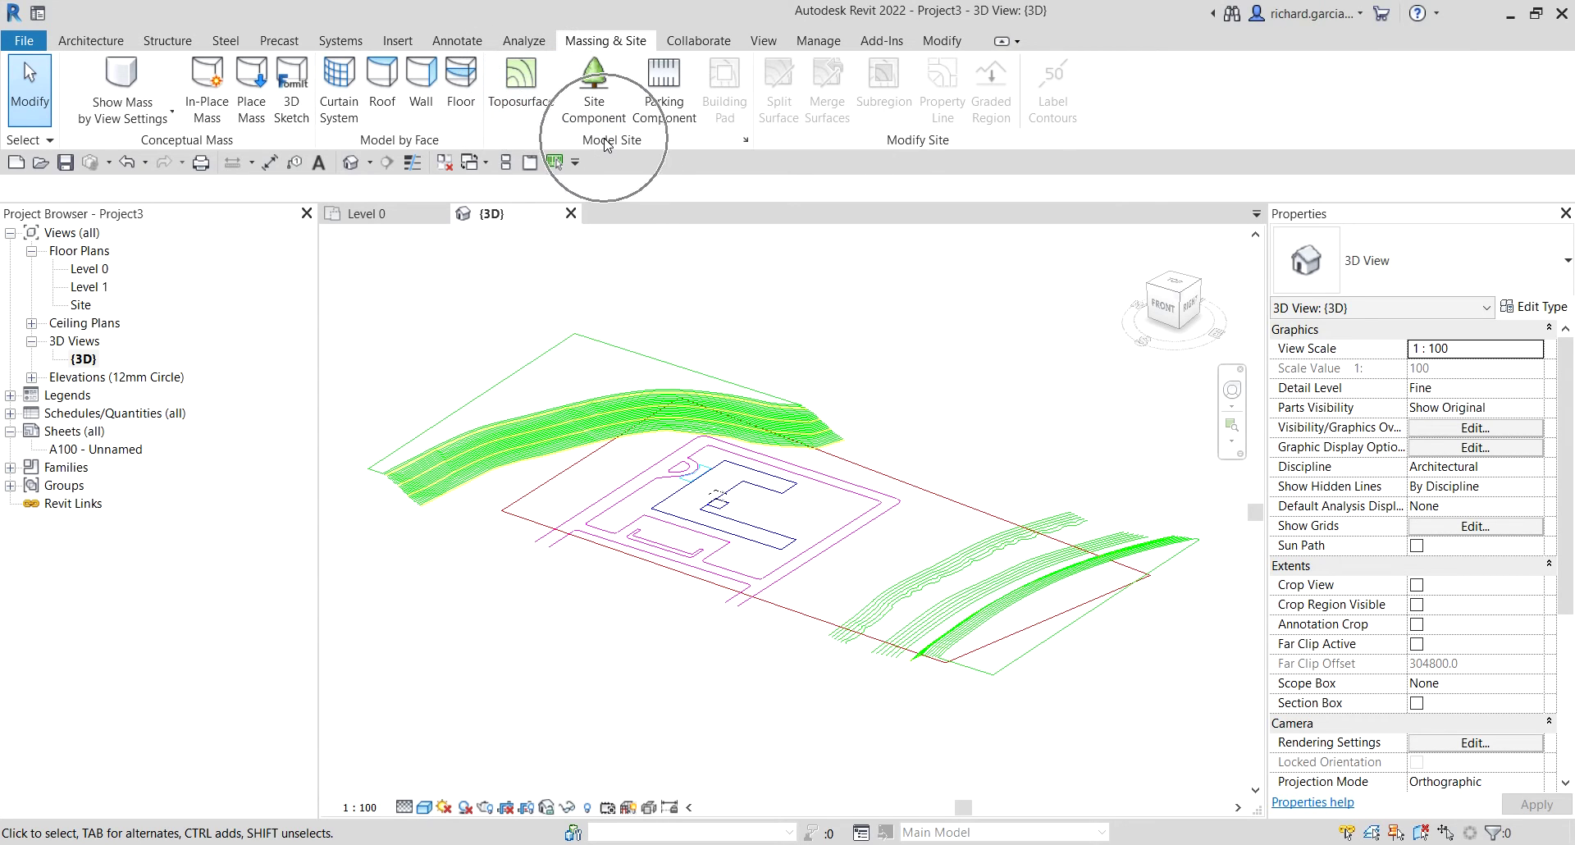
{"action": "left_click", "coordinate": [533, 90]}
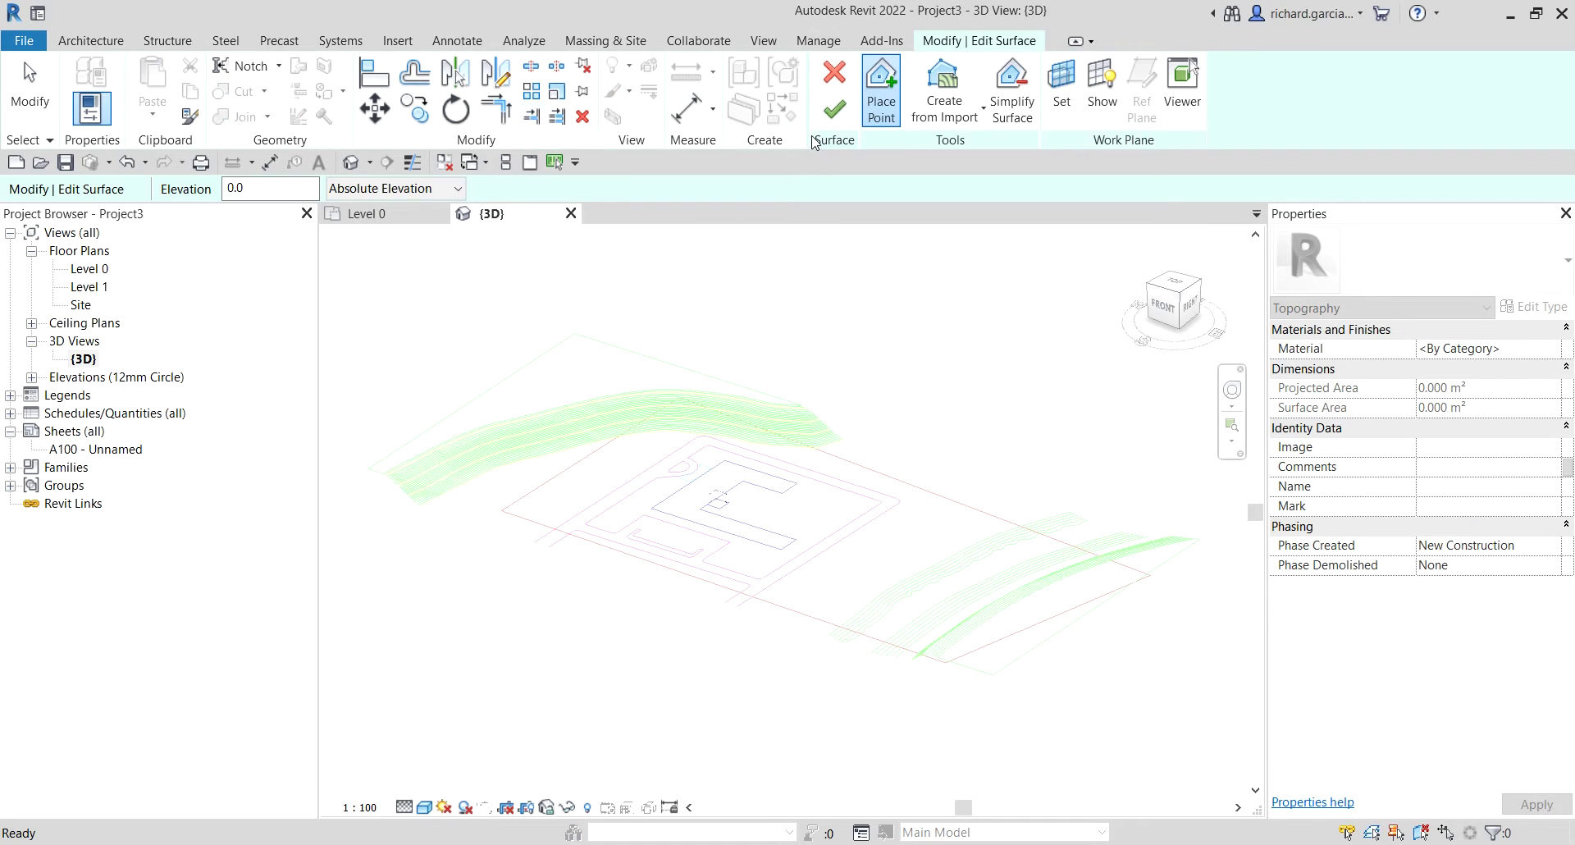
Create surface points from the Site Plan import using only the C-TOPO-MAJR and C-TOPO-MINR layers
{"action": "left_click", "coordinate": [947, 144]}
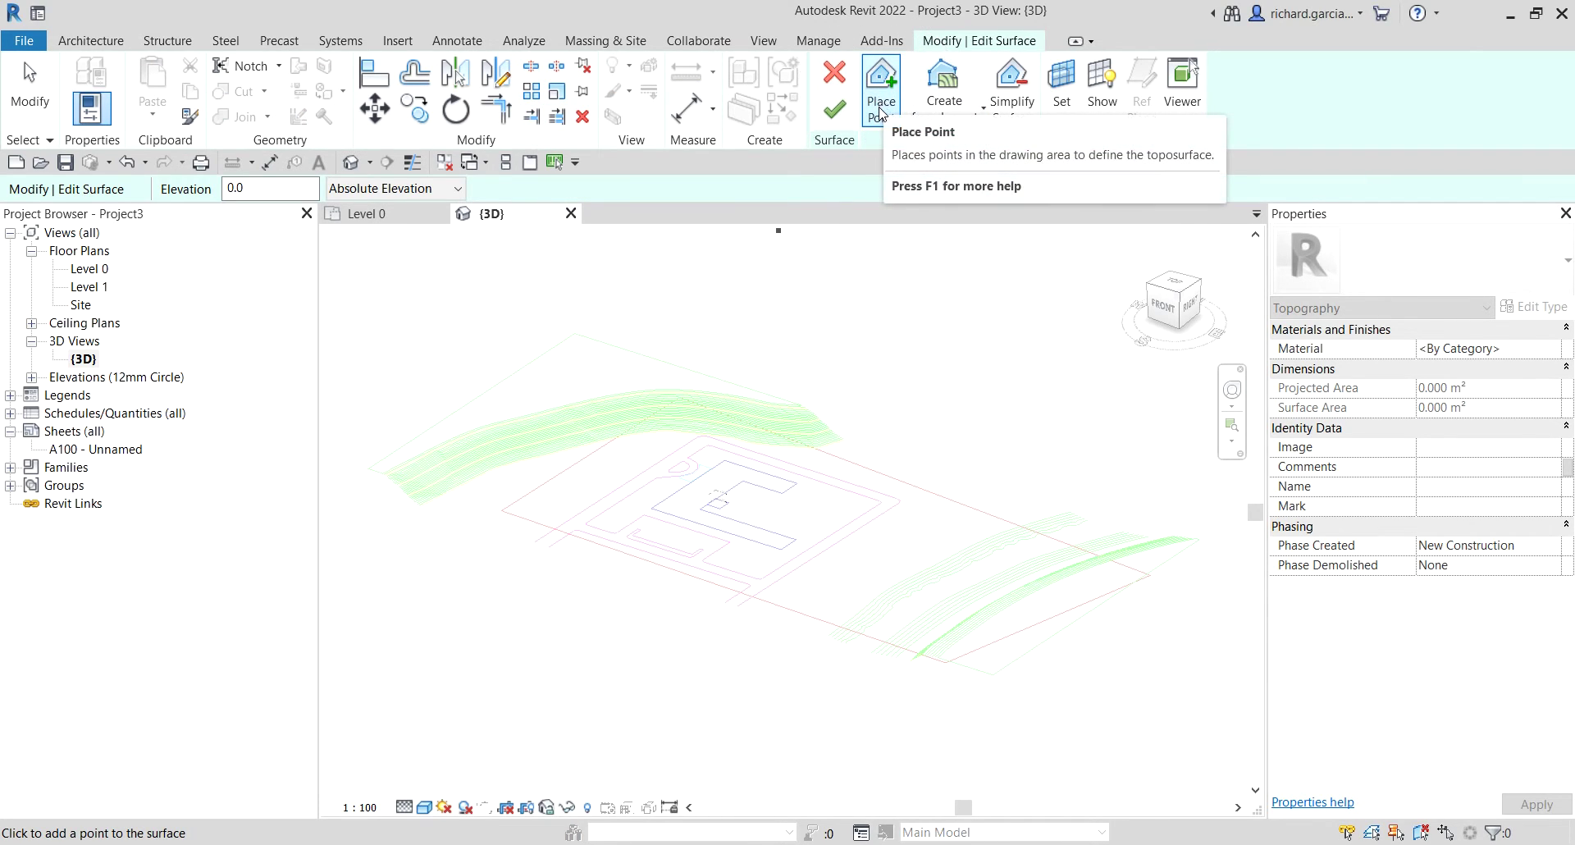
{"action": "left_click", "coordinate": [947, 119]}
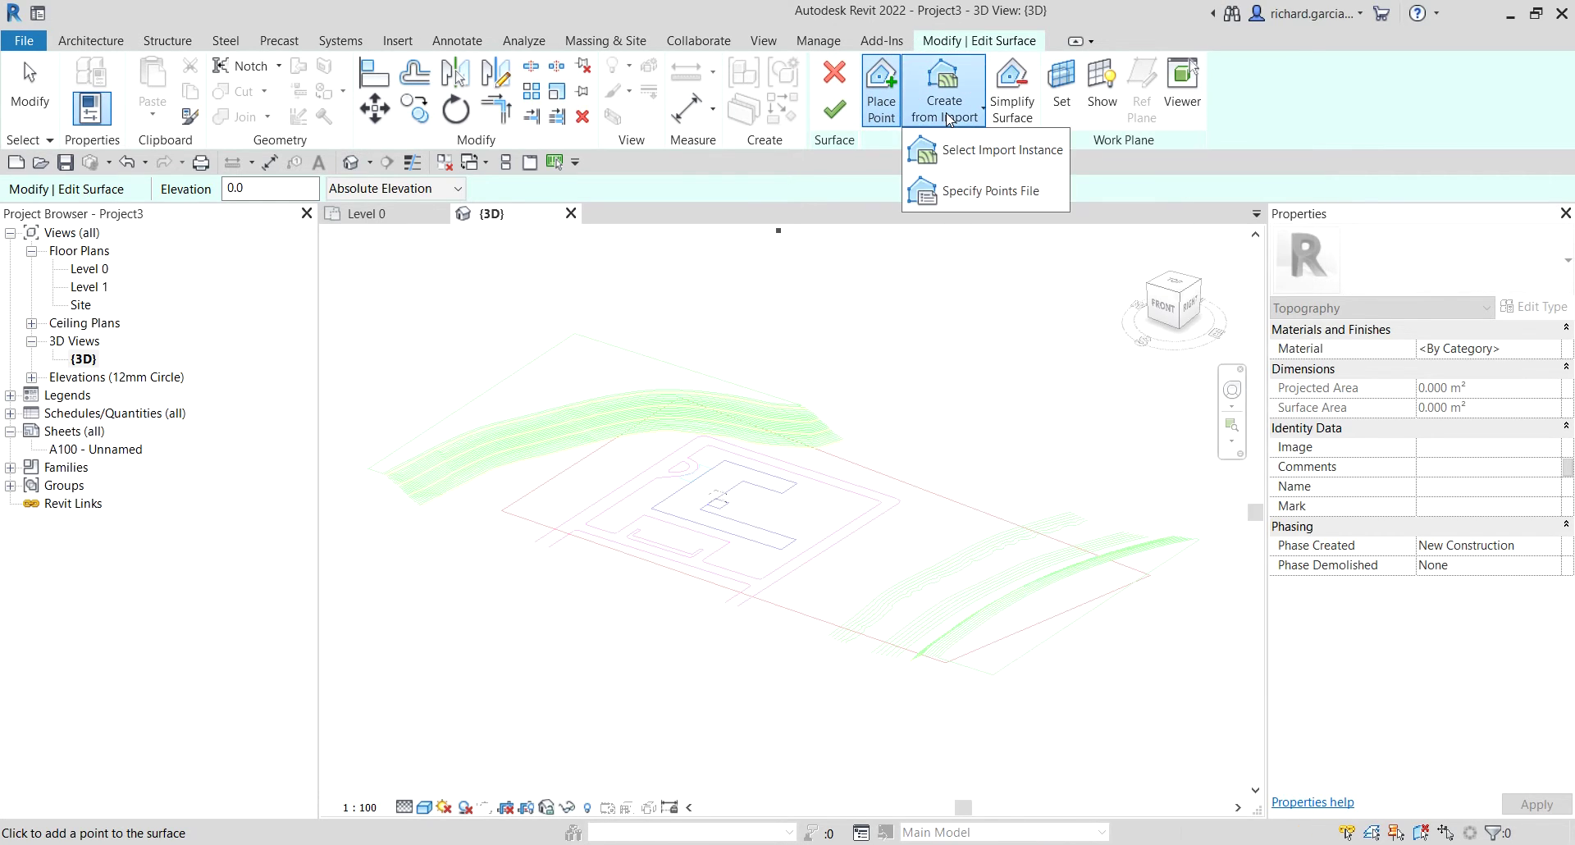
{"action": "left_click", "coordinate": [966, 152]}
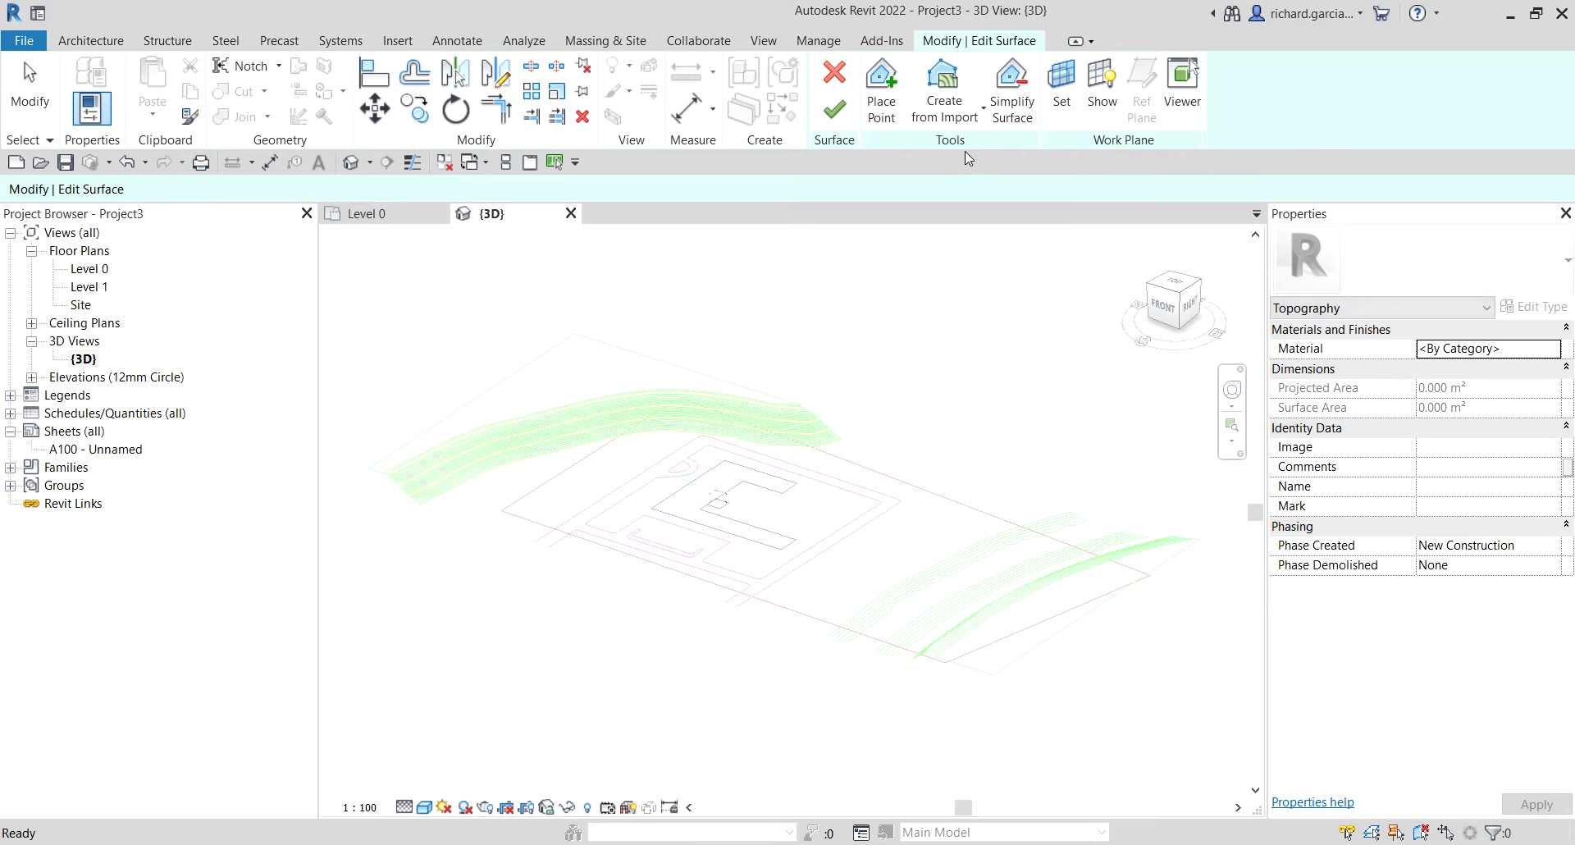
{"action": "left_click", "coordinate": [768, 417]}
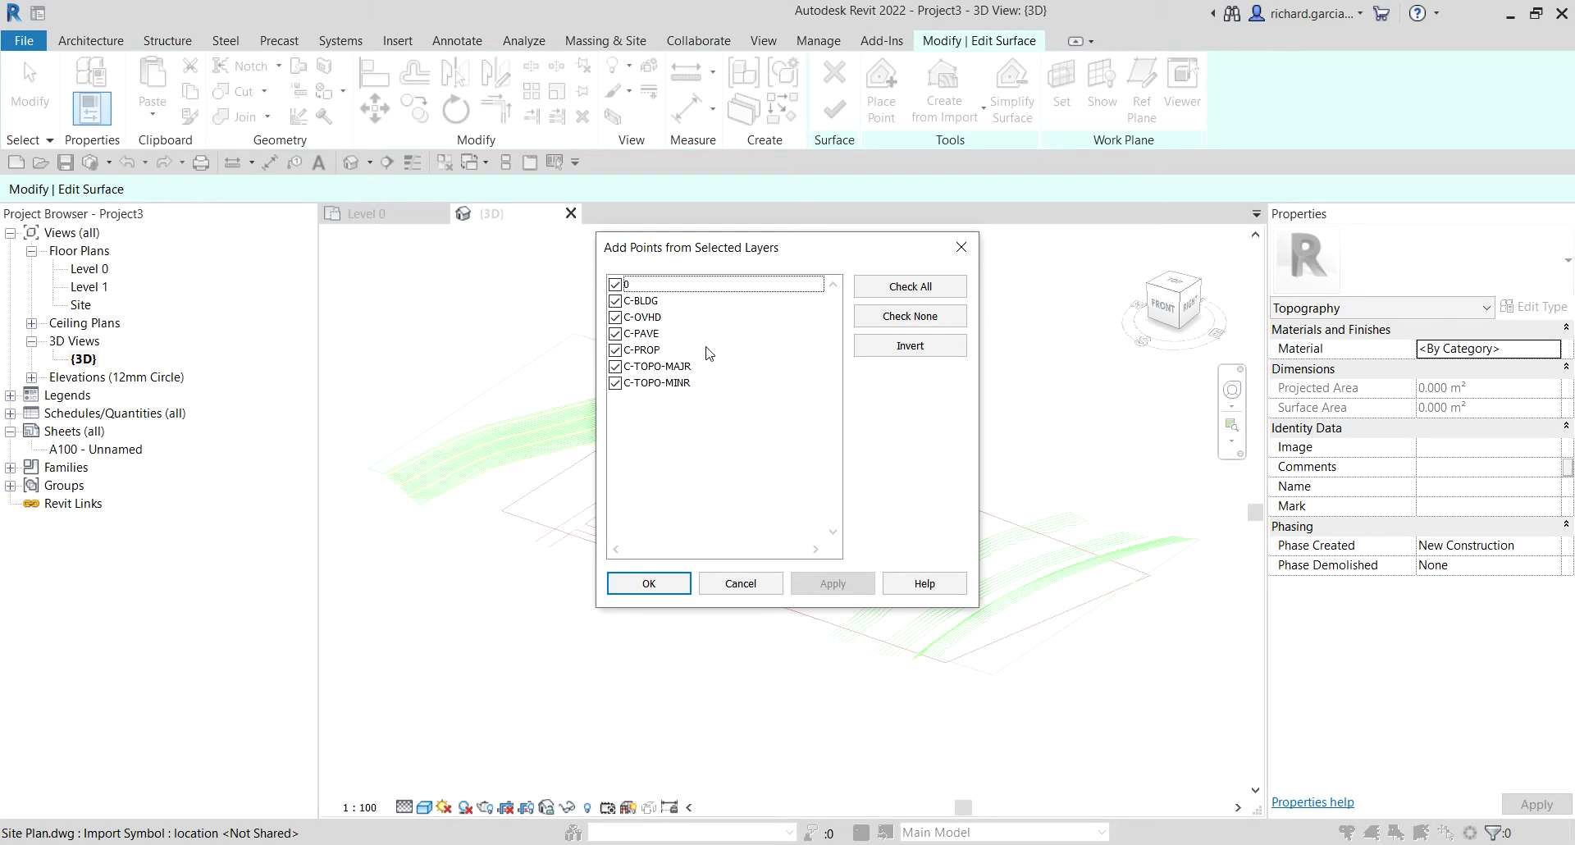
{"action": "left_click", "coordinate": [532, 453]}
{"action": "left_click", "coordinate": [887, 317]}
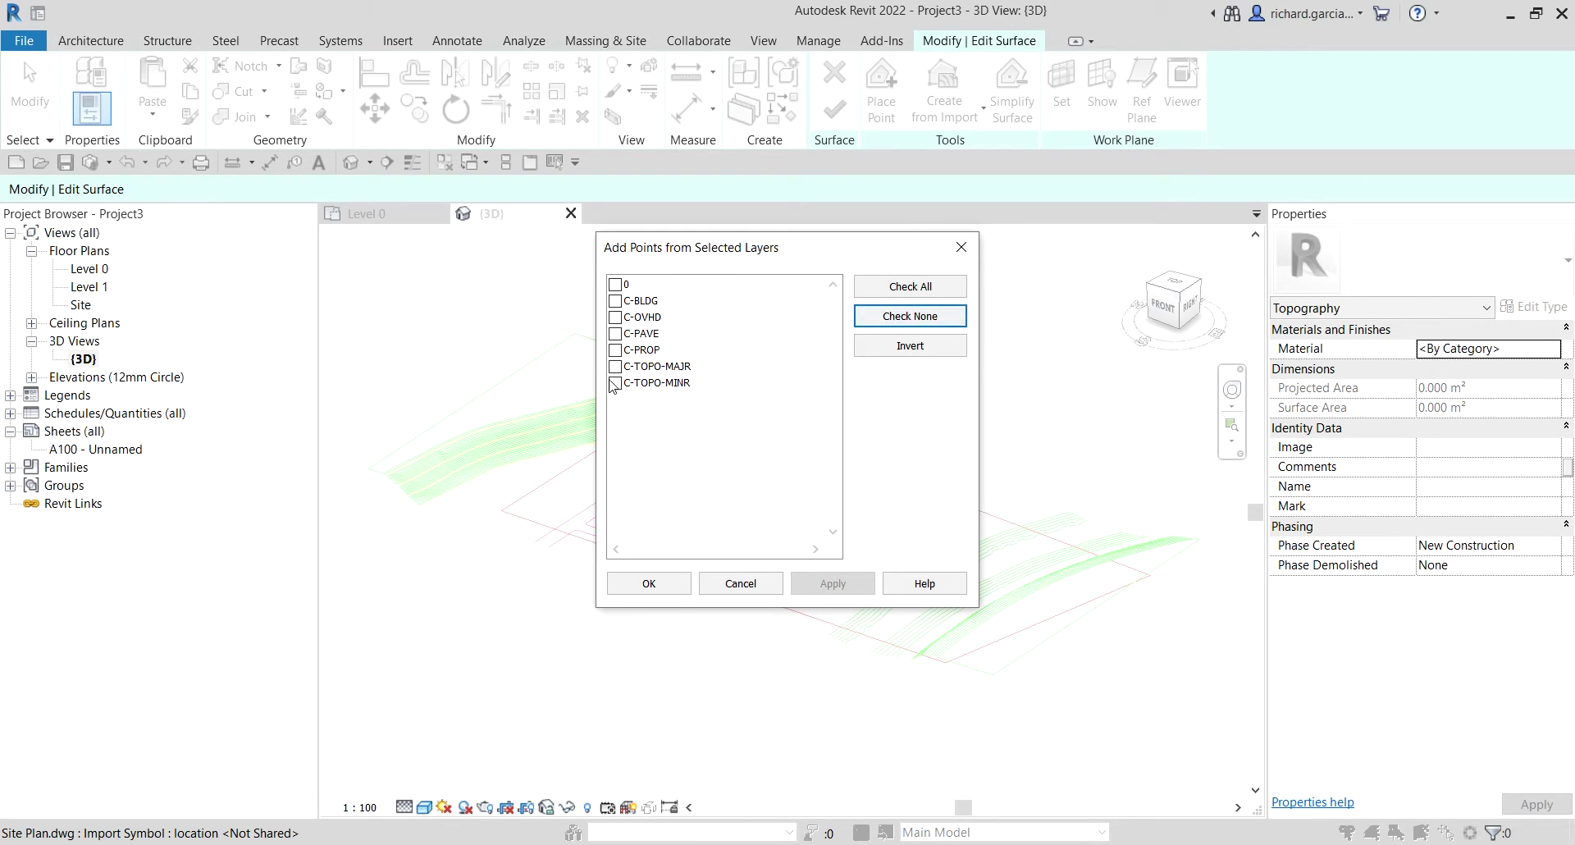
{"action": "left_click", "coordinate": [615, 367]}
{"action": "left_click", "coordinate": [616, 383]}
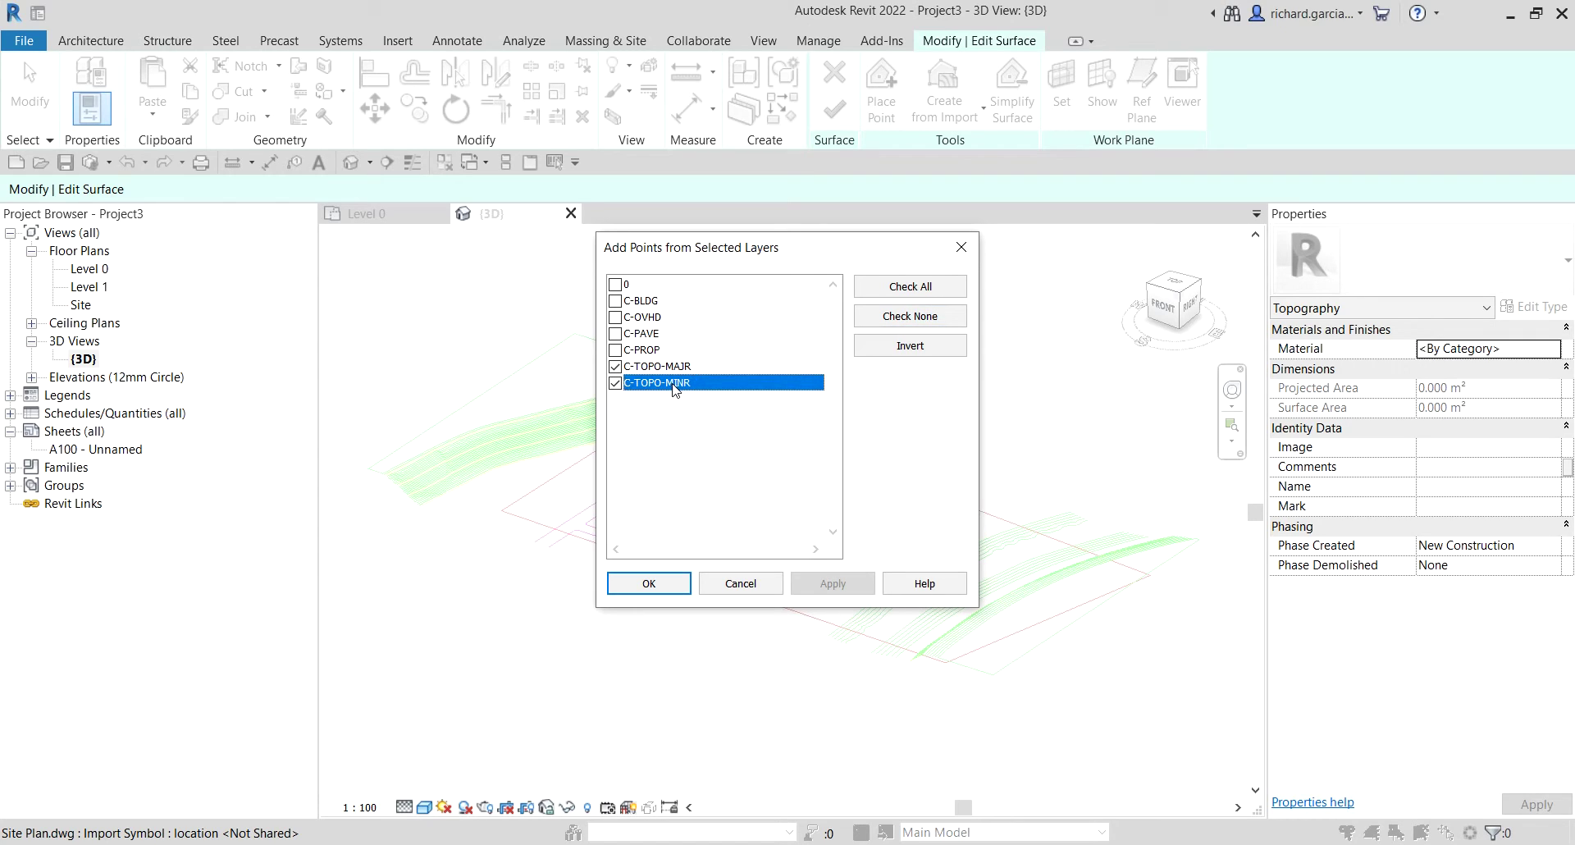
{"action": "left_click", "coordinate": [672, 383]}
{"action": "left_click", "coordinate": [648, 578]}
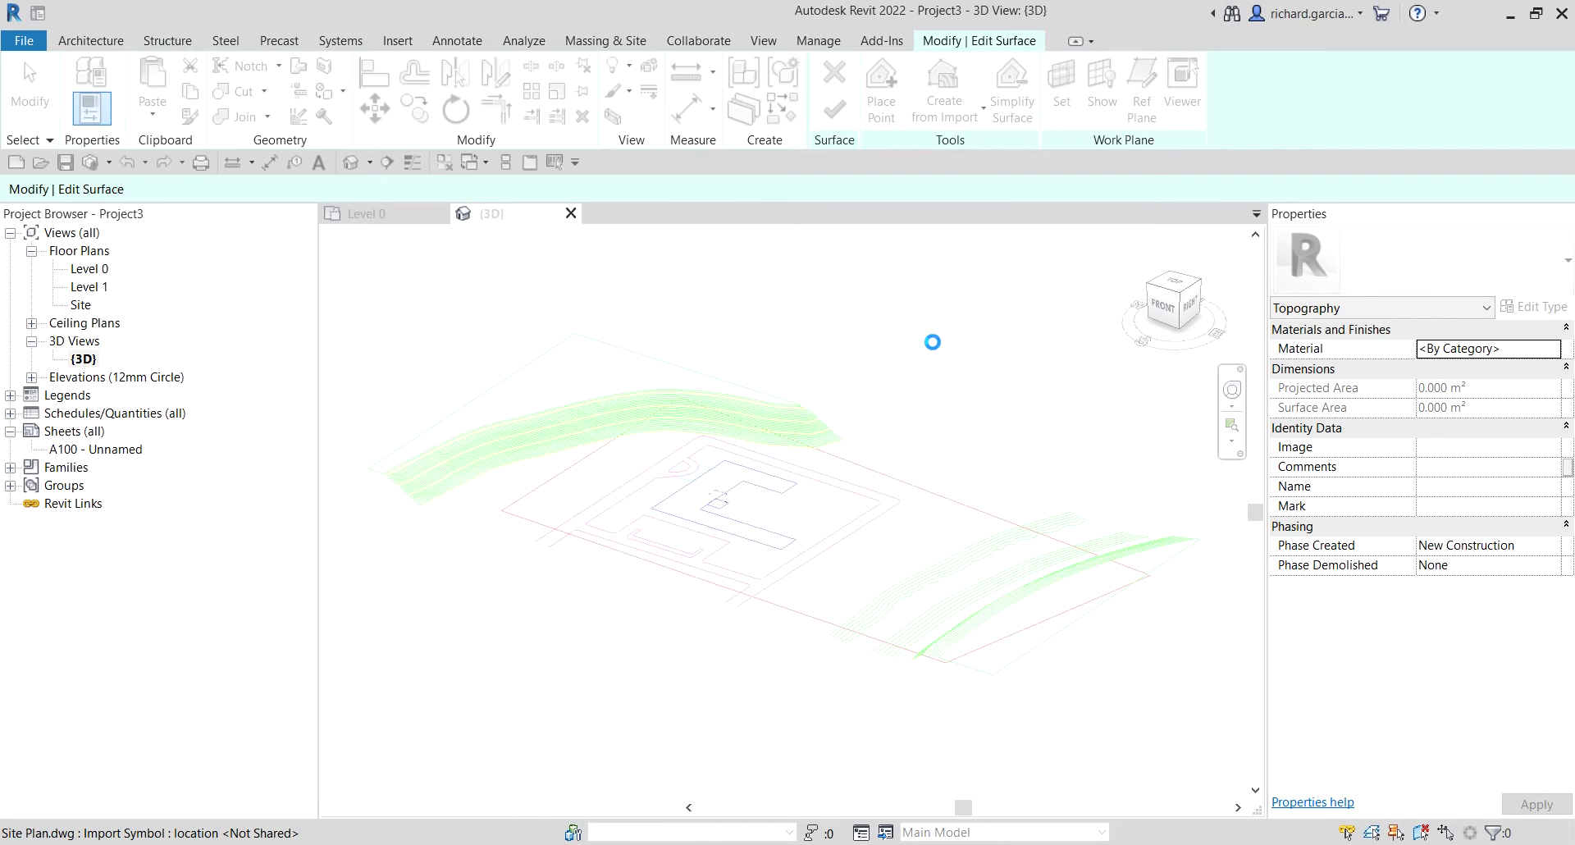
Finish the toposurface and orbit around the brown contoured terrain
{"action": "middle_click_drag", "start_coordinate": [755, 478], "coordinate": [922, 250], "text": "shift"}
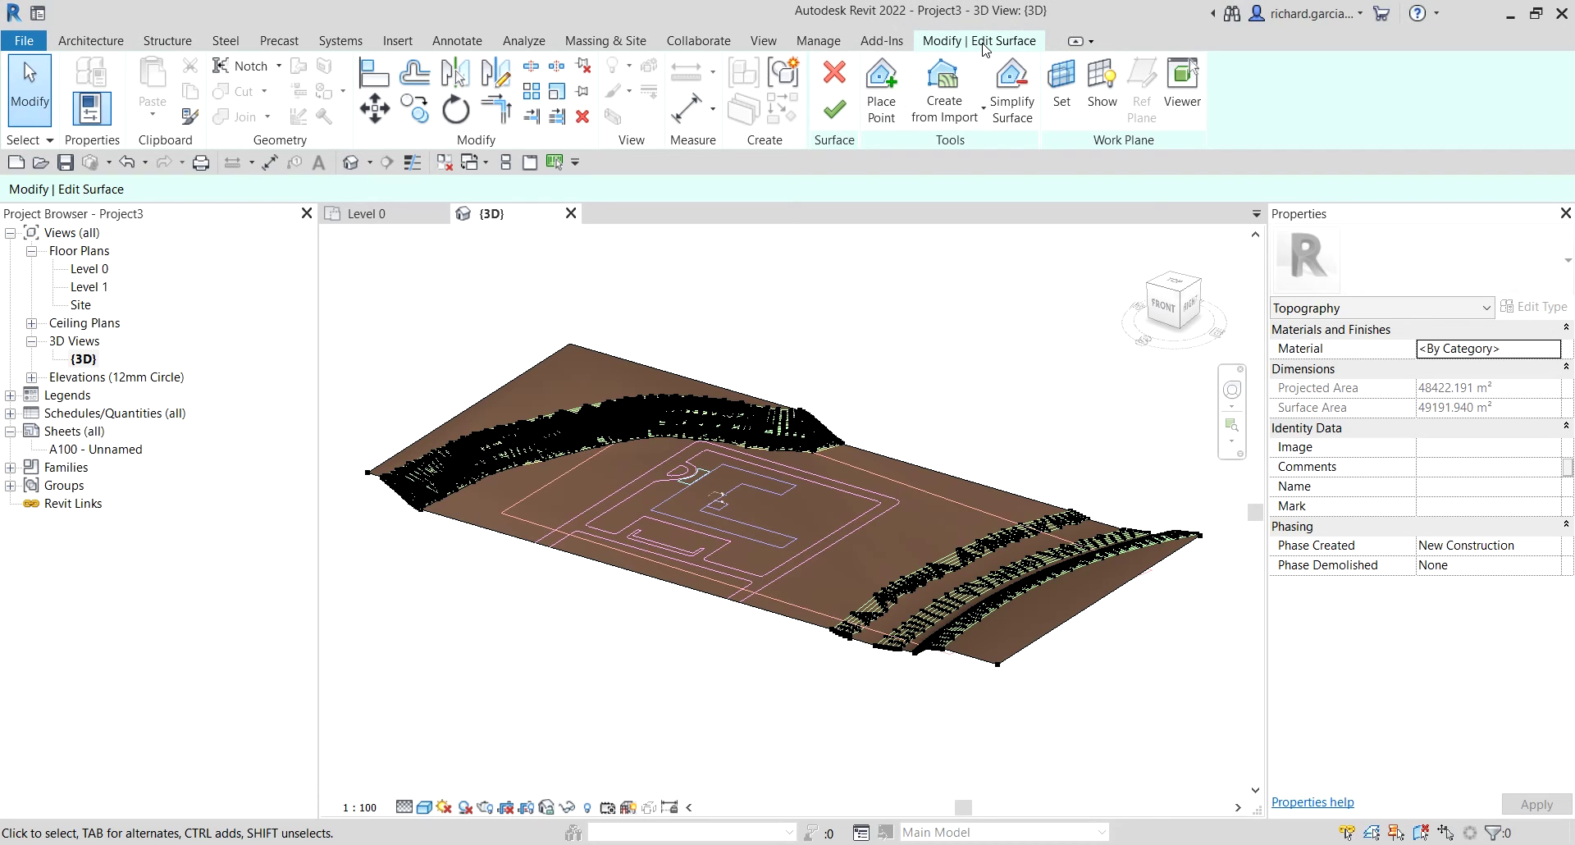
{"action": "left_click", "coordinate": [835, 119]}
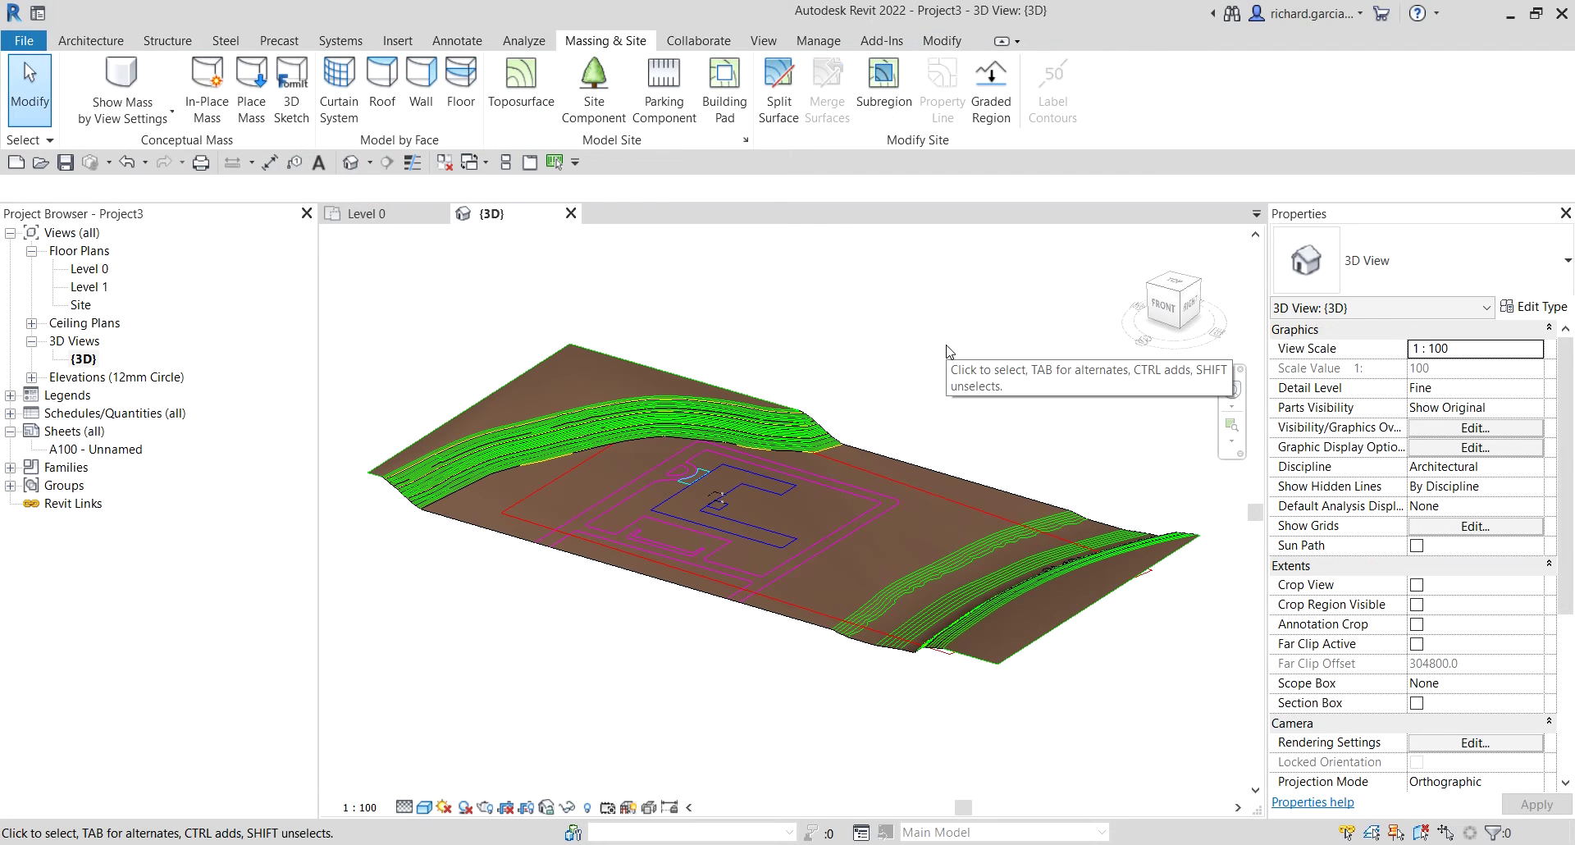
{"action": "middle_click_drag", "start_coordinate": [787, 493], "coordinate": [779, 562], "text": "shift"}
{"action": "scroll", "coordinate": [881, 348], "scroll_direction": "up", "scroll_amount": 2}
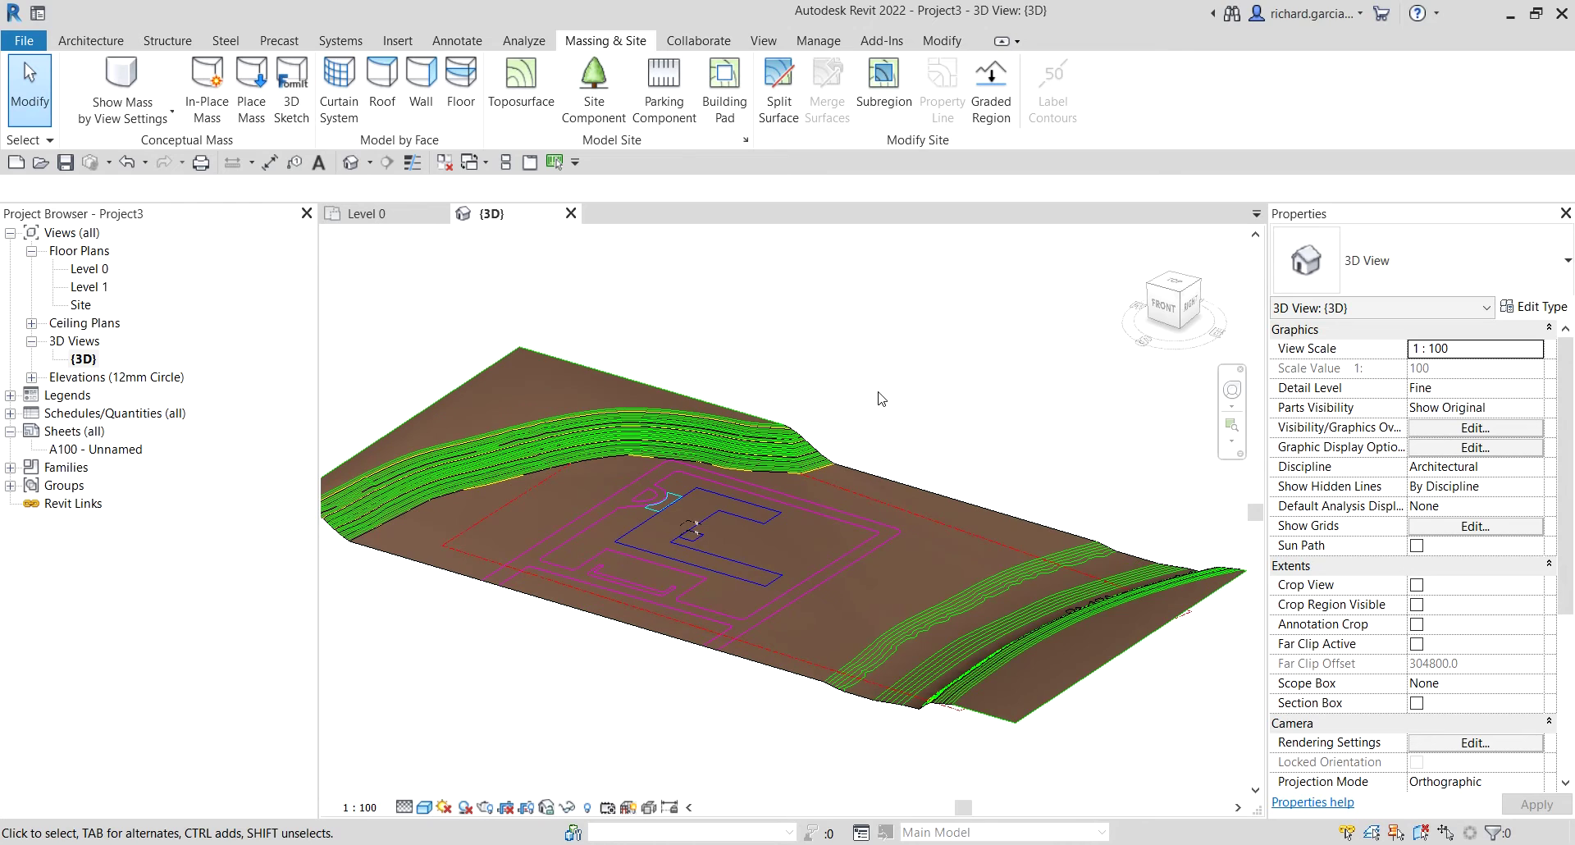
{"action": "middle_click_drag", "start_coordinate": [883, 398], "coordinate": [886, 420], "text": "shift"}
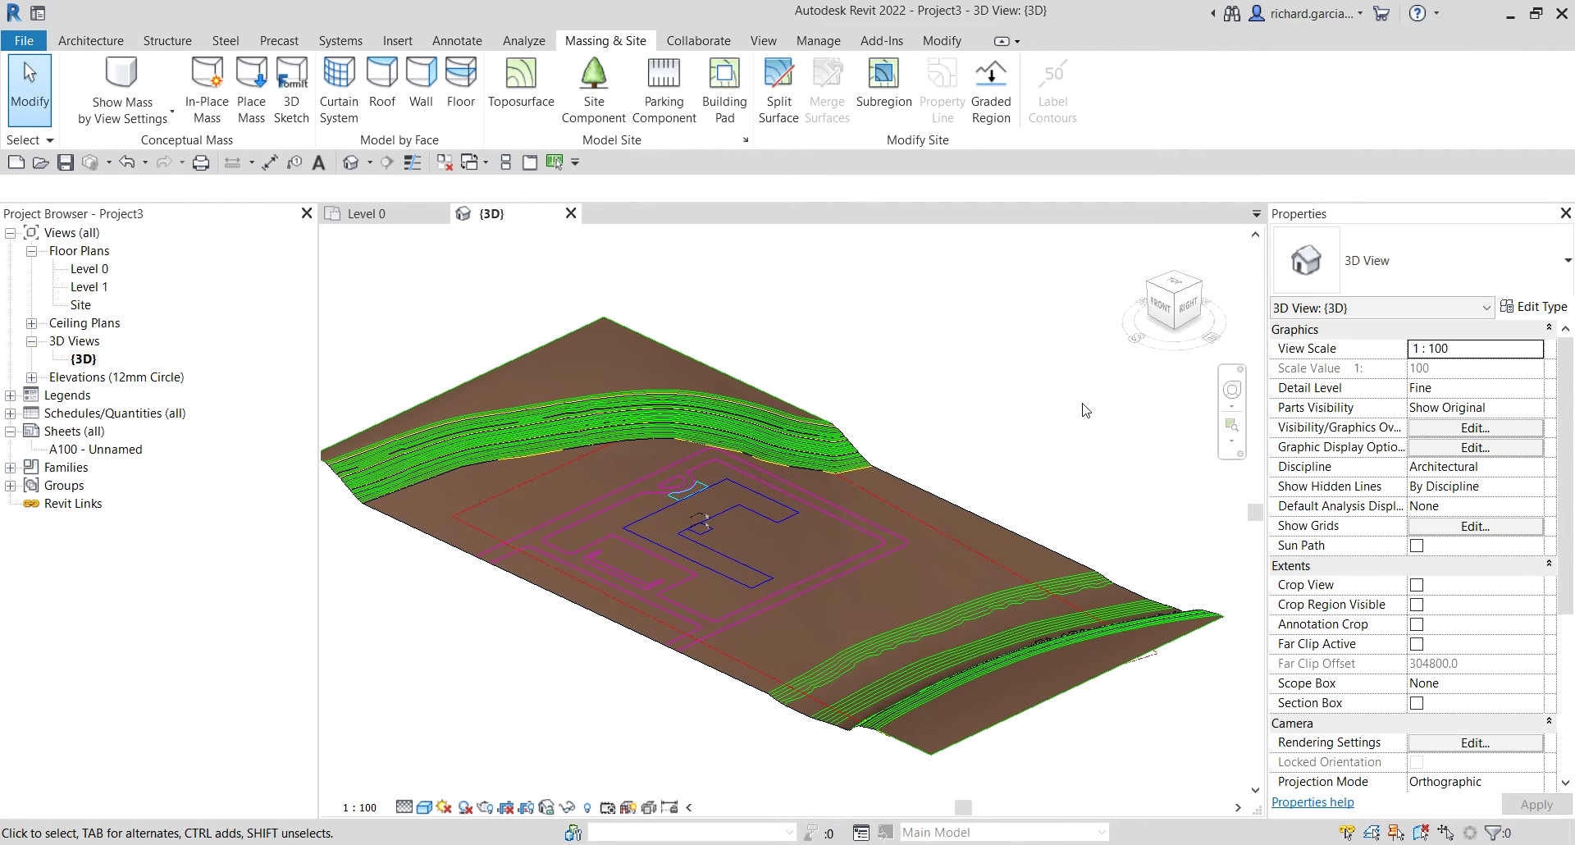
Bring up the 3D view's Visibility/Graphics Overrides from the Properties palette
{"action": "left_click", "coordinate": [1333, 214]}
{"action": "left_click", "coordinate": [1454, 430]}
{"action": "left_click", "coordinate": [1453, 430]}
{"action": "left_click", "coordinate": [1454, 430]}
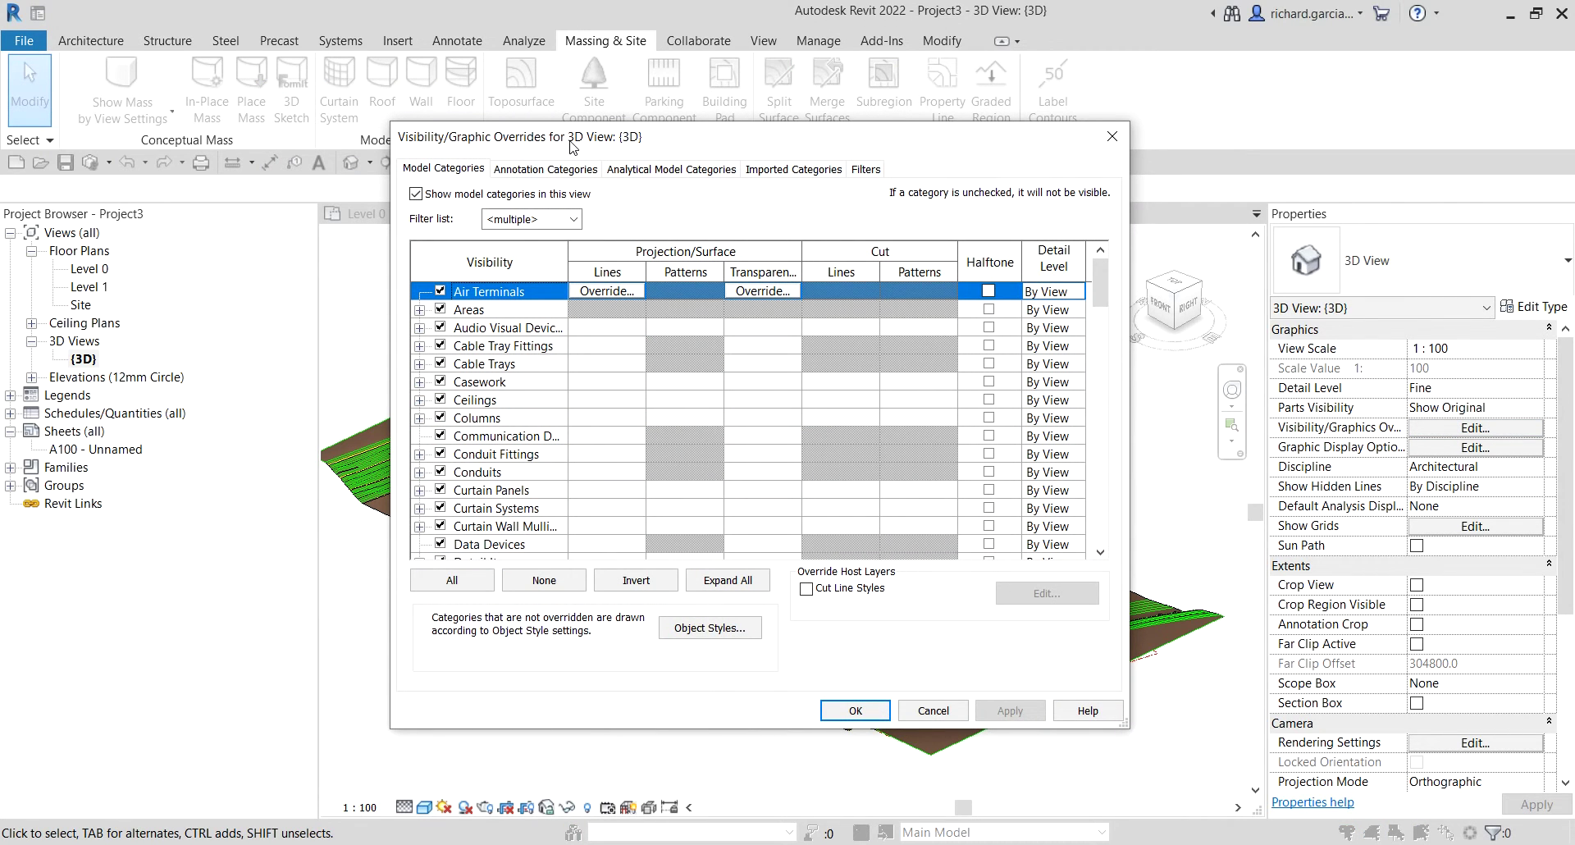
Reopen Visibility/Graphics with the VG shortcut, moving the dialog aside to check the model
{"action": "left_click", "coordinate": [1107, 137]}
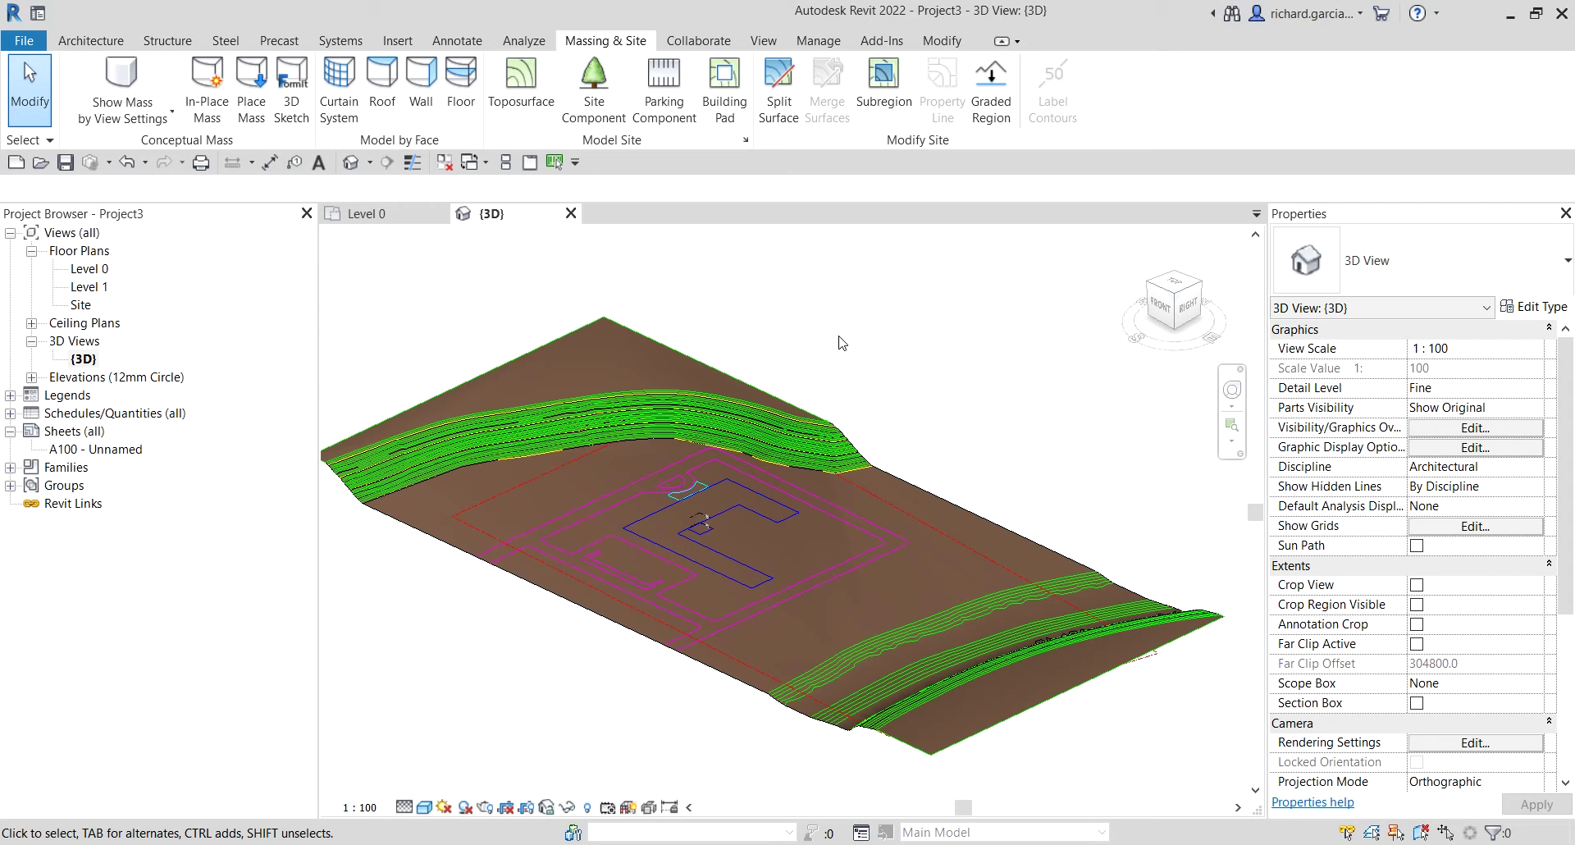
{"action": "key", "text": "v"}
{"action": "key", "text": "v"}
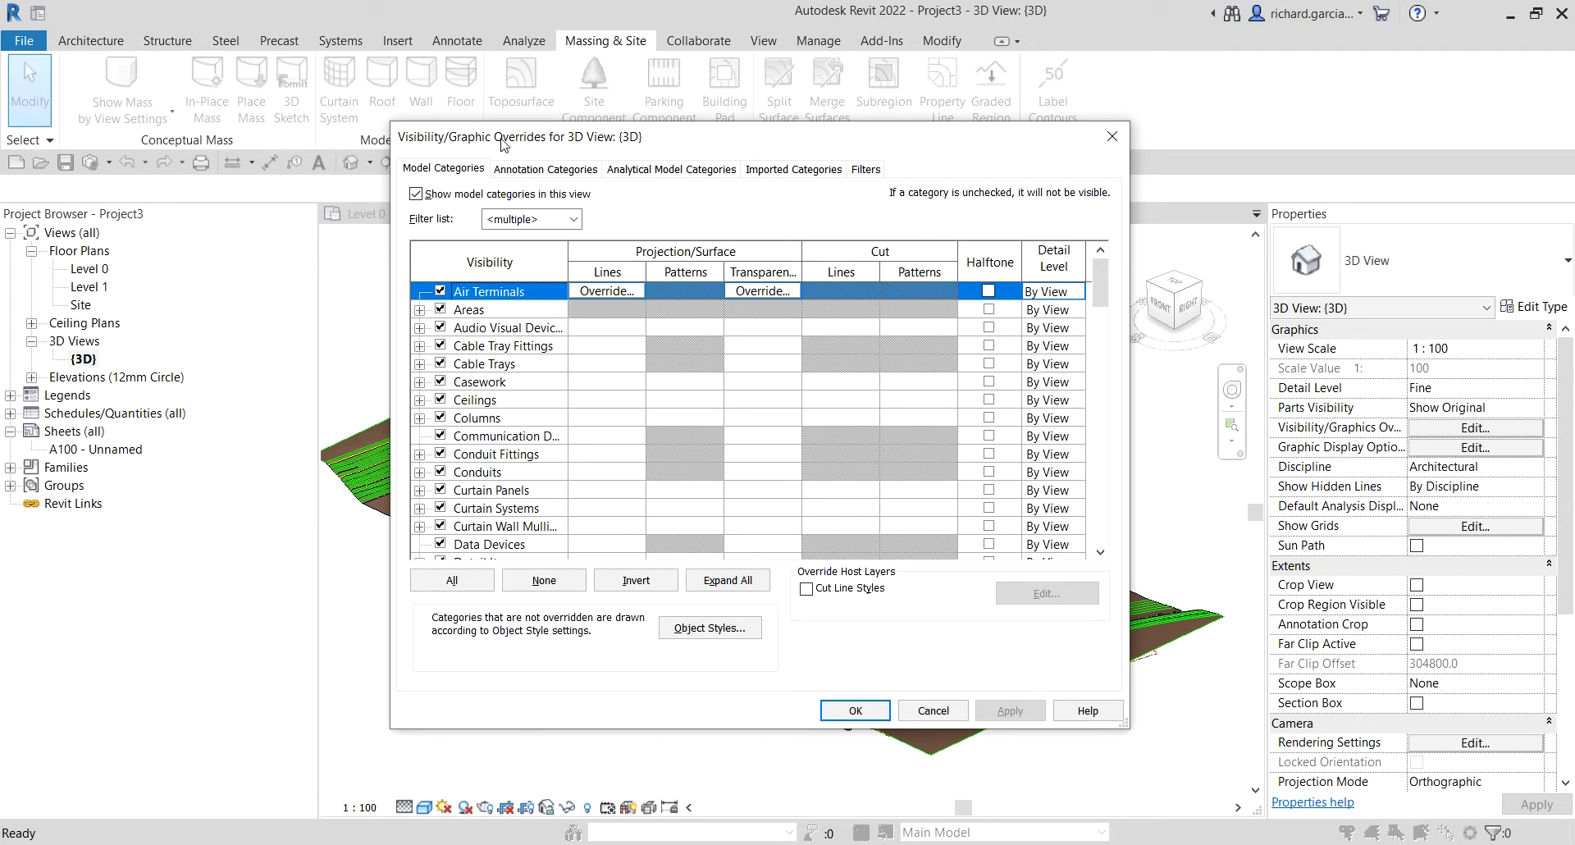
{"action": "left_click_drag", "start_coordinate": [503, 145], "coordinate": [833, 150]}
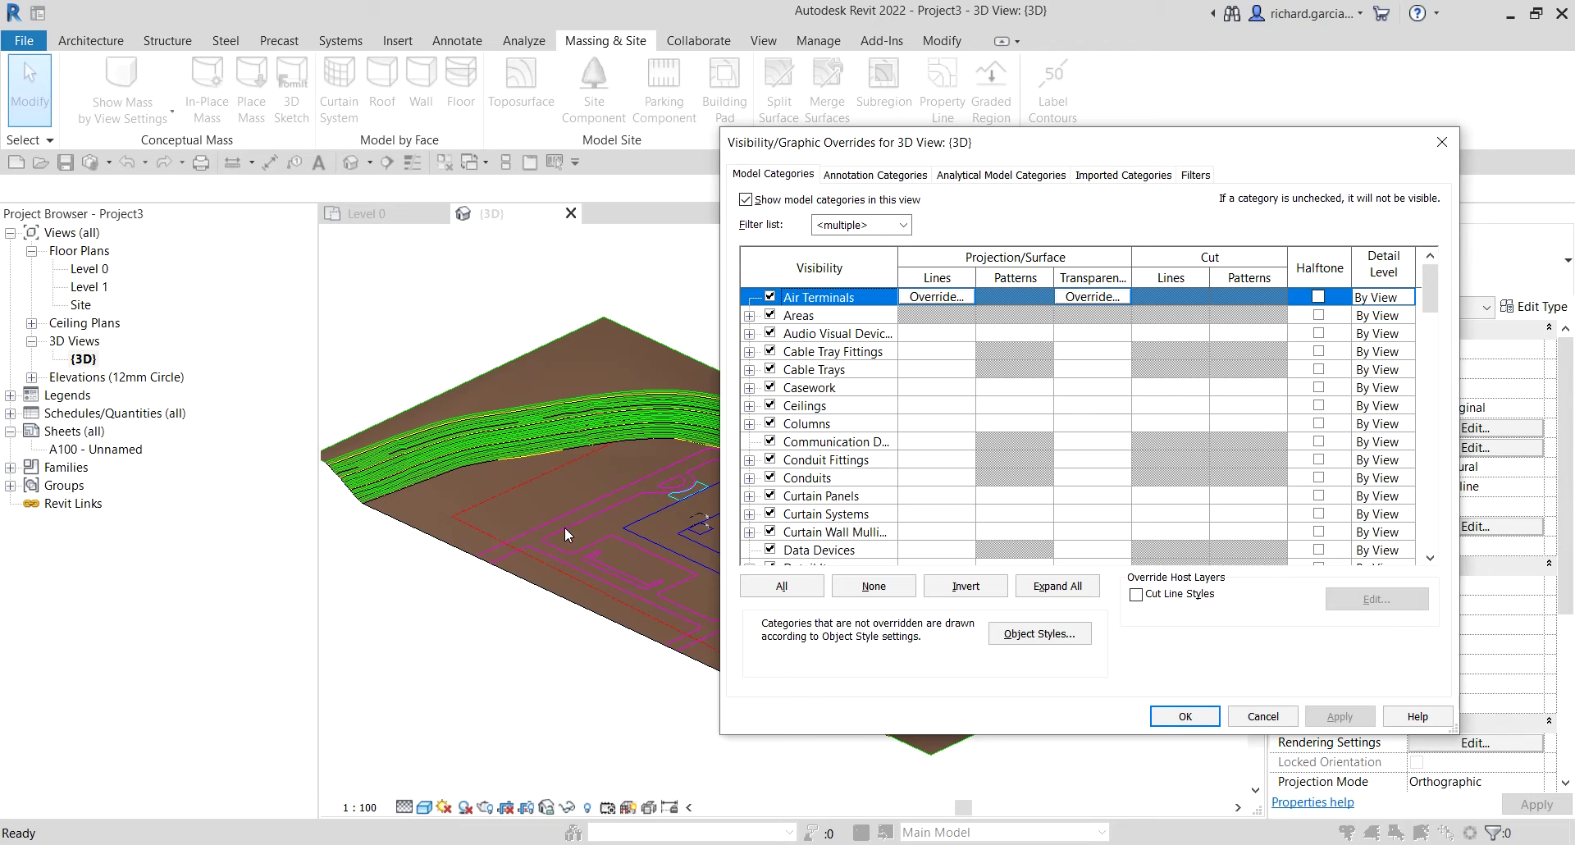
{"action": "left_click", "coordinate": [583, 337]}
{"action": "left_click", "coordinate": [90, 362]}
{"action": "left_click", "coordinate": [547, 346]}
{"action": "left_click", "coordinate": [86, 366]}
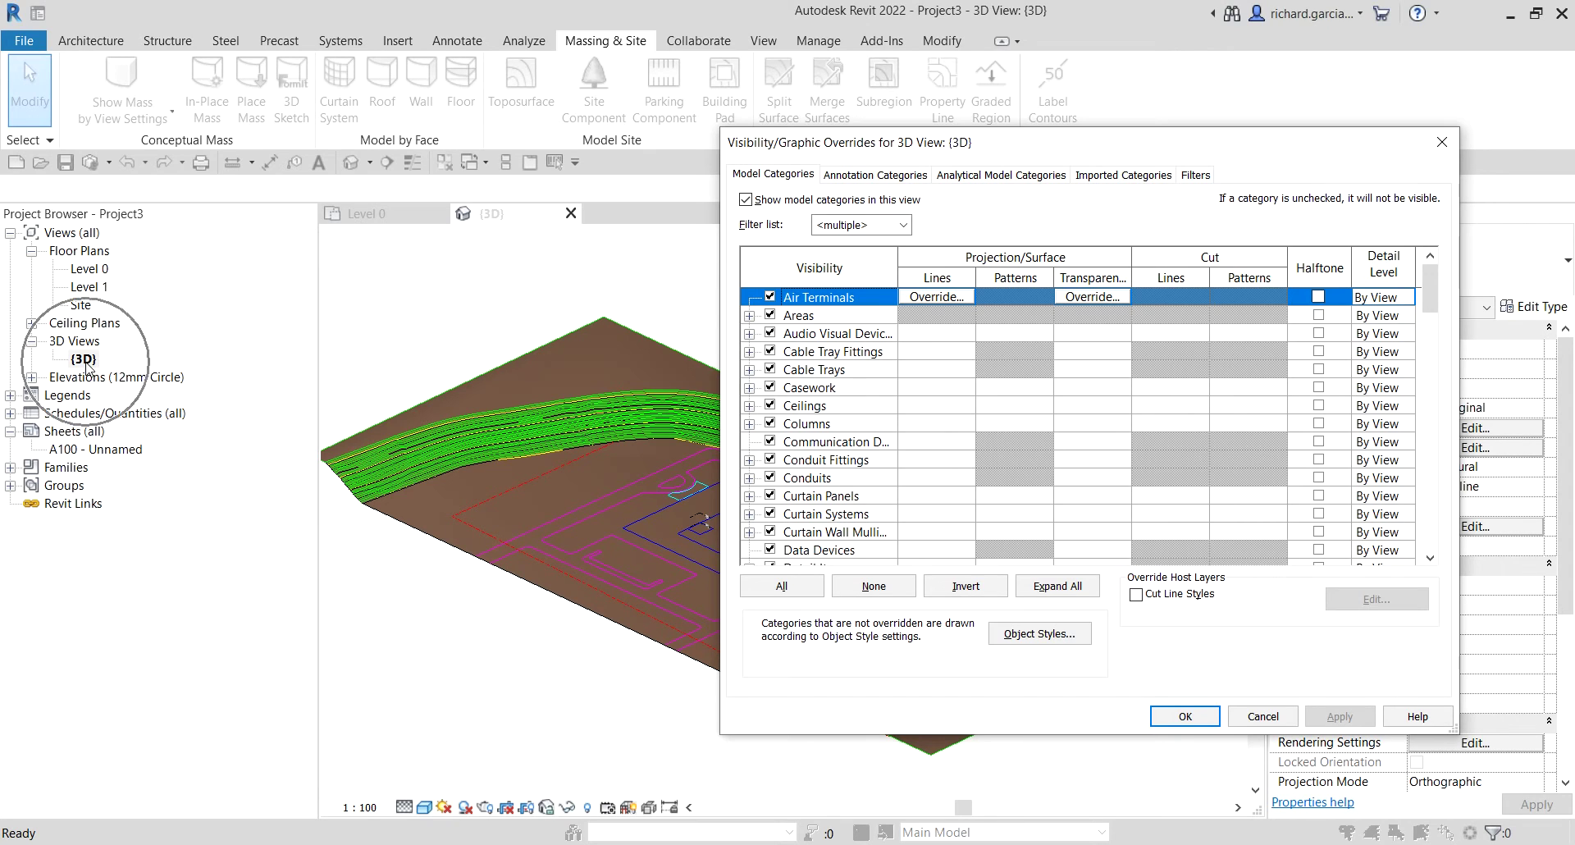
{"action": "left_click", "coordinate": [774, 146]}
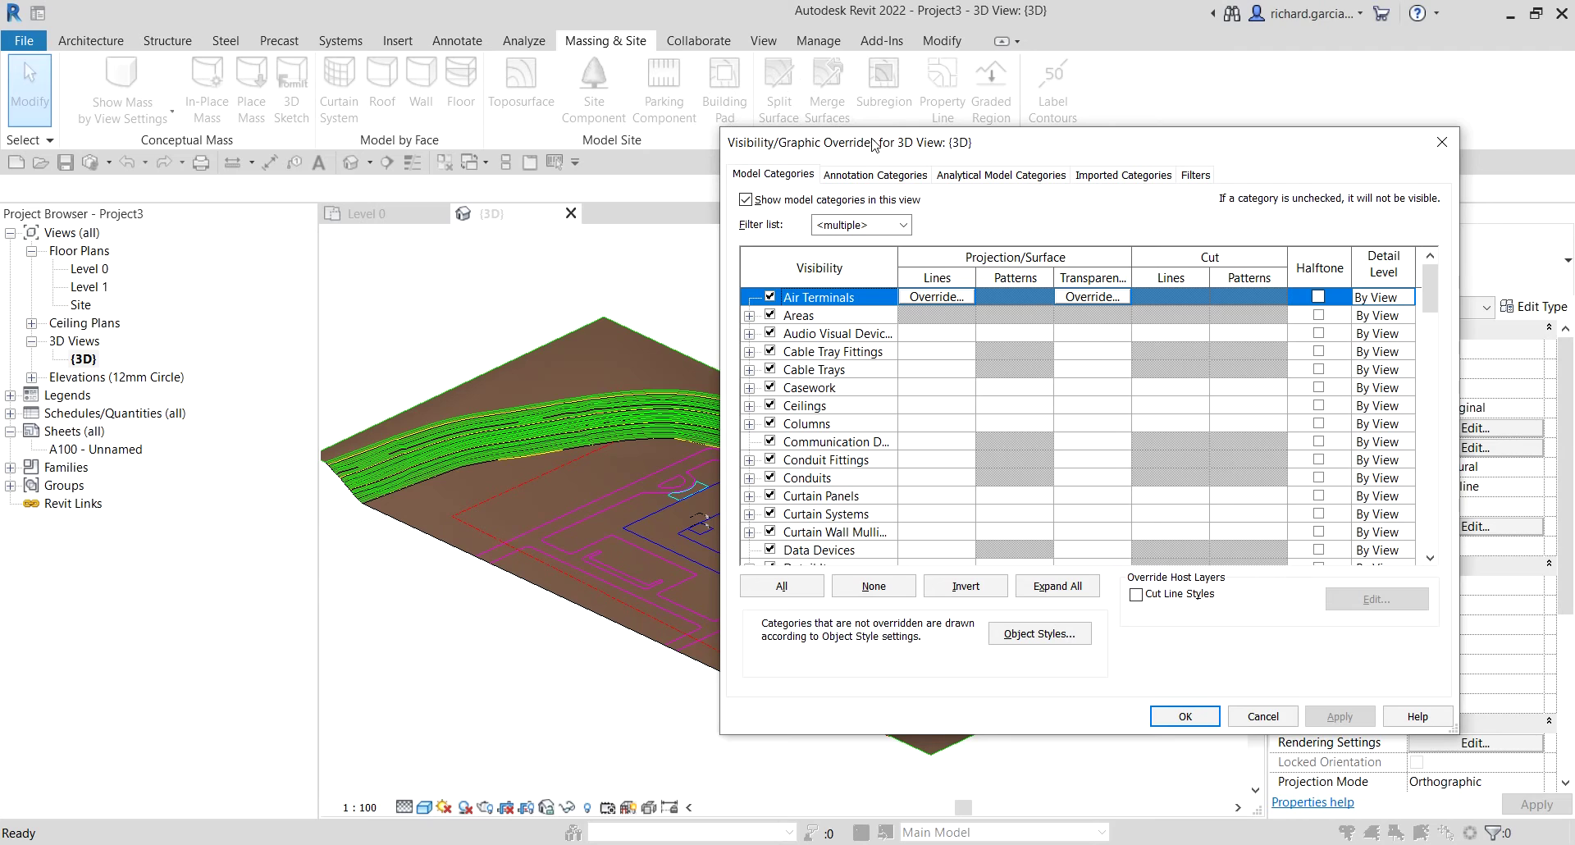
{"action": "left_click_drag", "start_coordinate": [874, 145], "coordinate": [623, 146]}
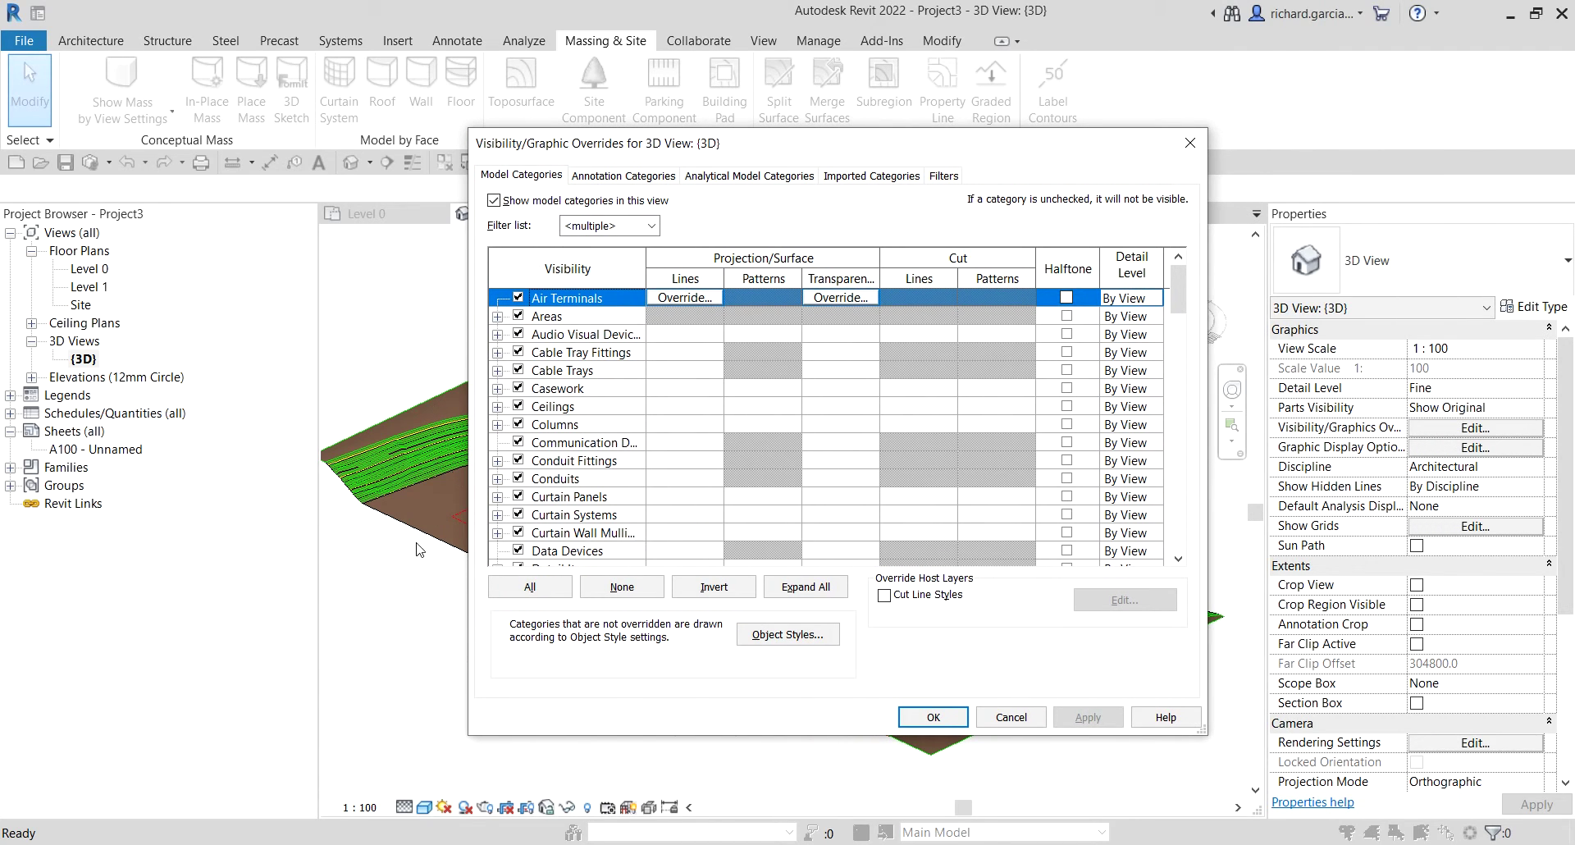
Uncheck Site Plan.dwg under Imported Categories and apply the change
{"action": "left_click", "coordinate": [528, 180]}
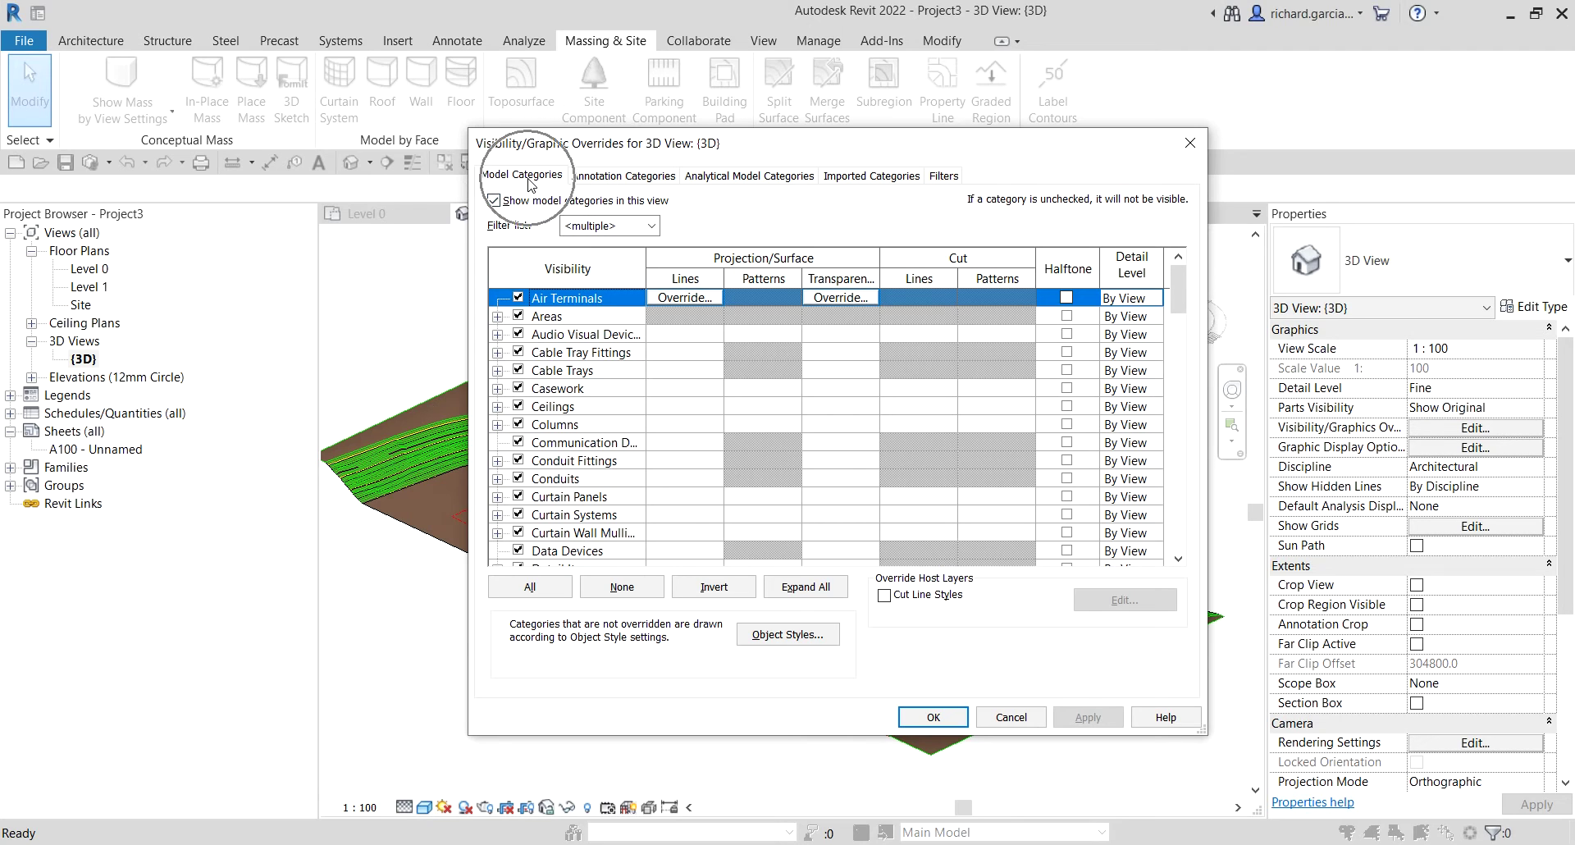
{"action": "left_click", "coordinate": [621, 182]}
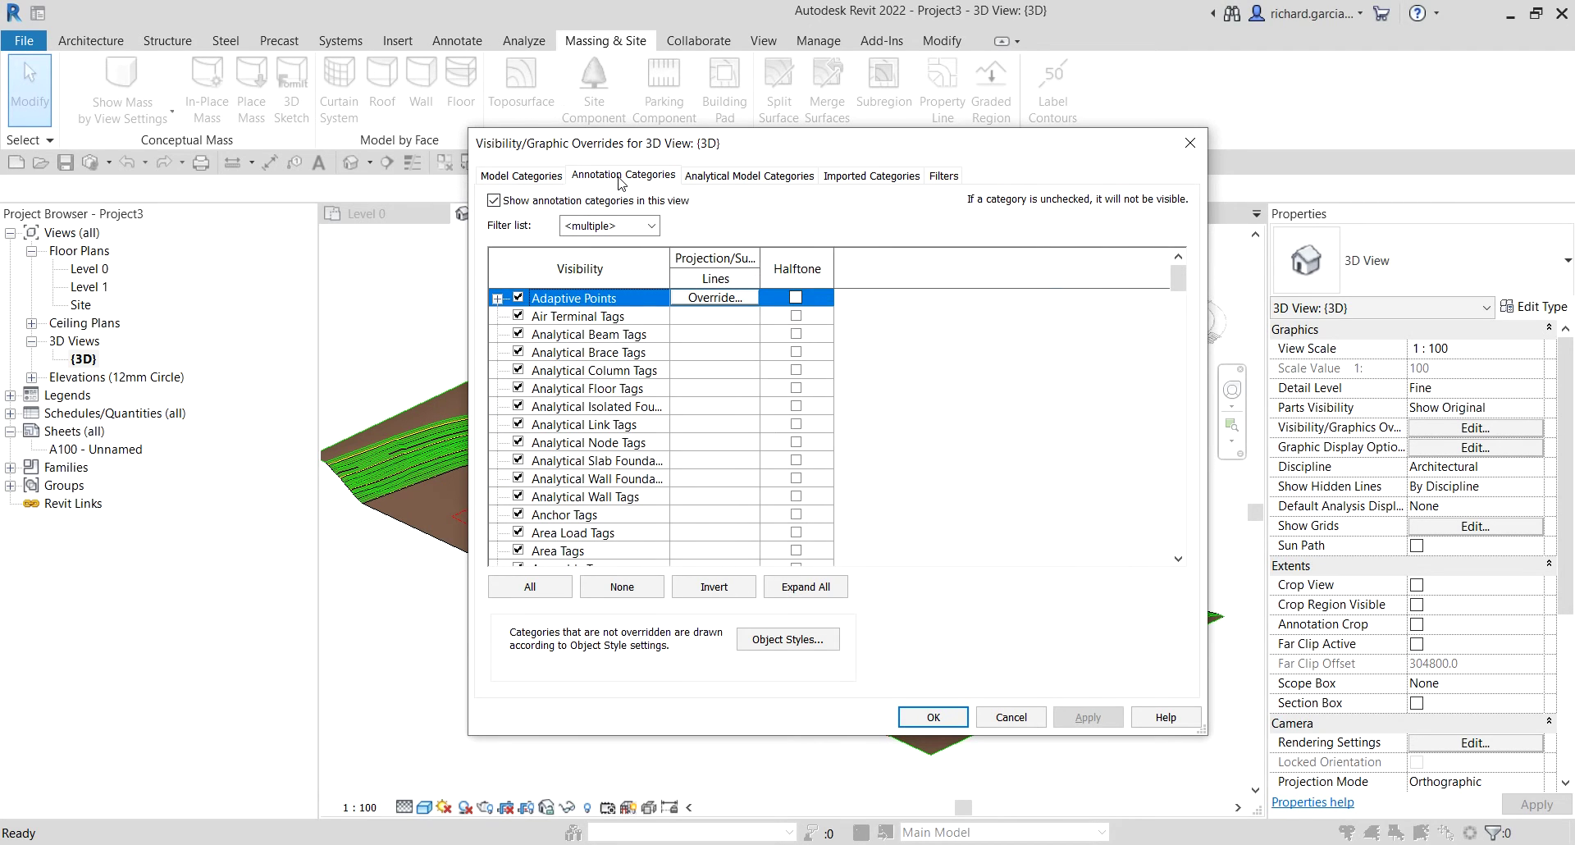
{"action": "left_click", "coordinate": [740, 180]}
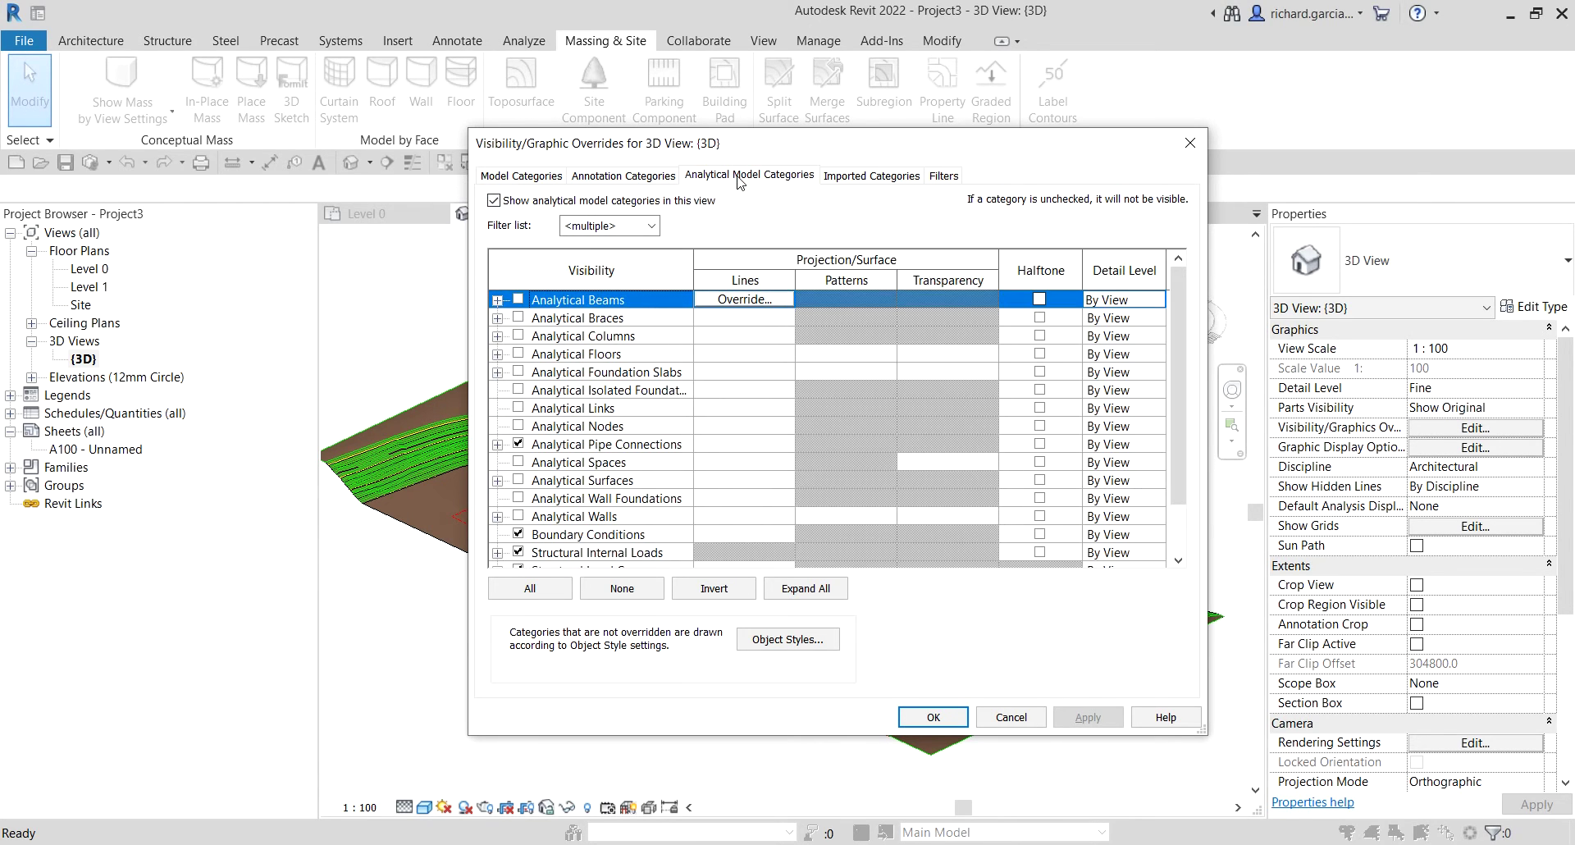
{"action": "left_click", "coordinate": [874, 175]}
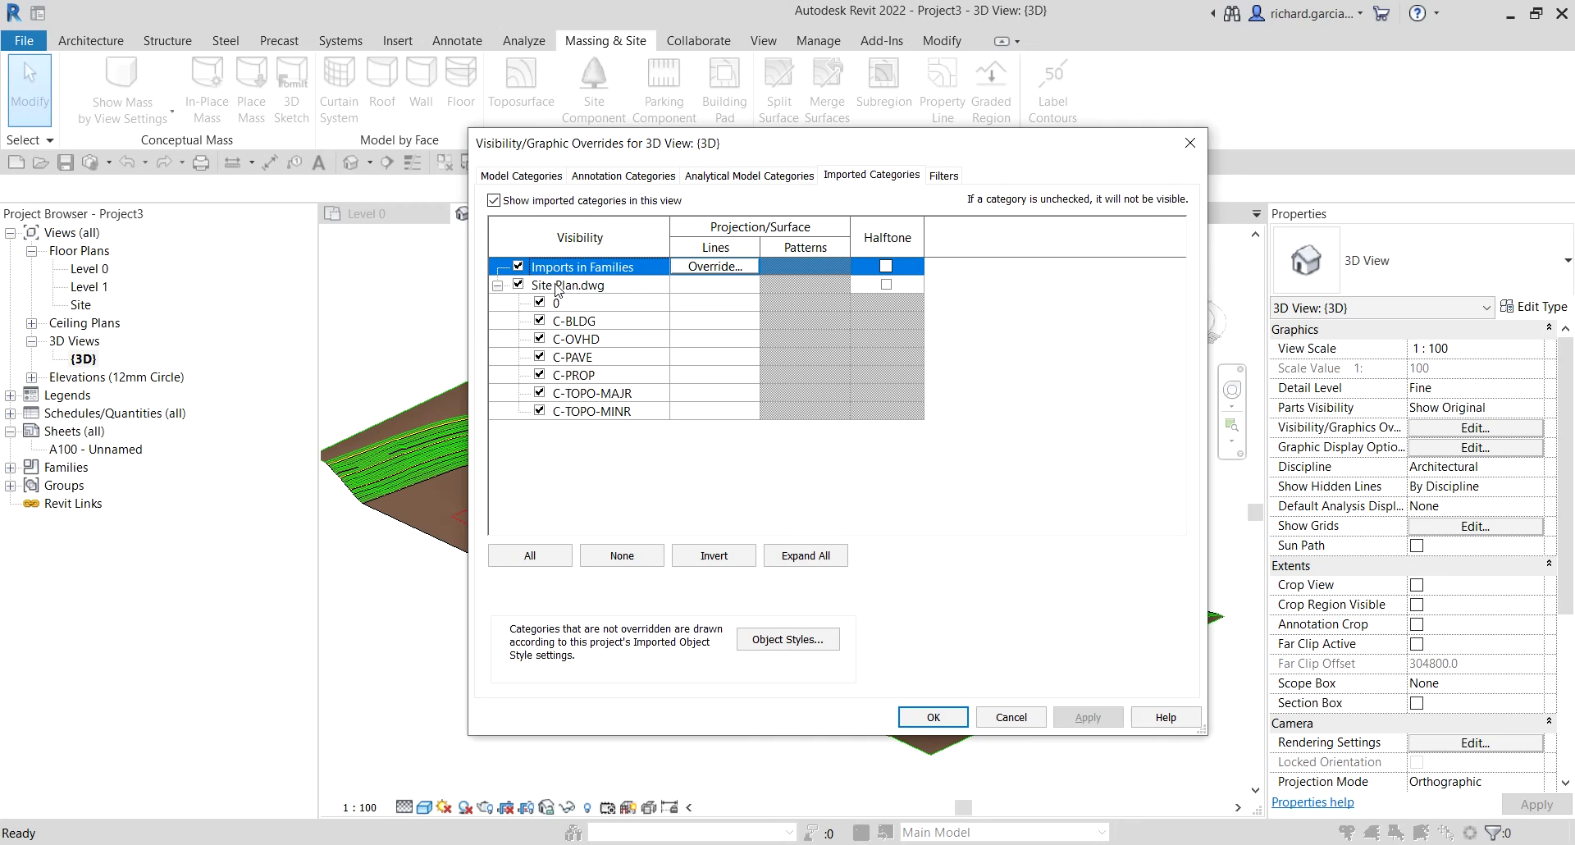
{"action": "left_click", "coordinate": [518, 285]}
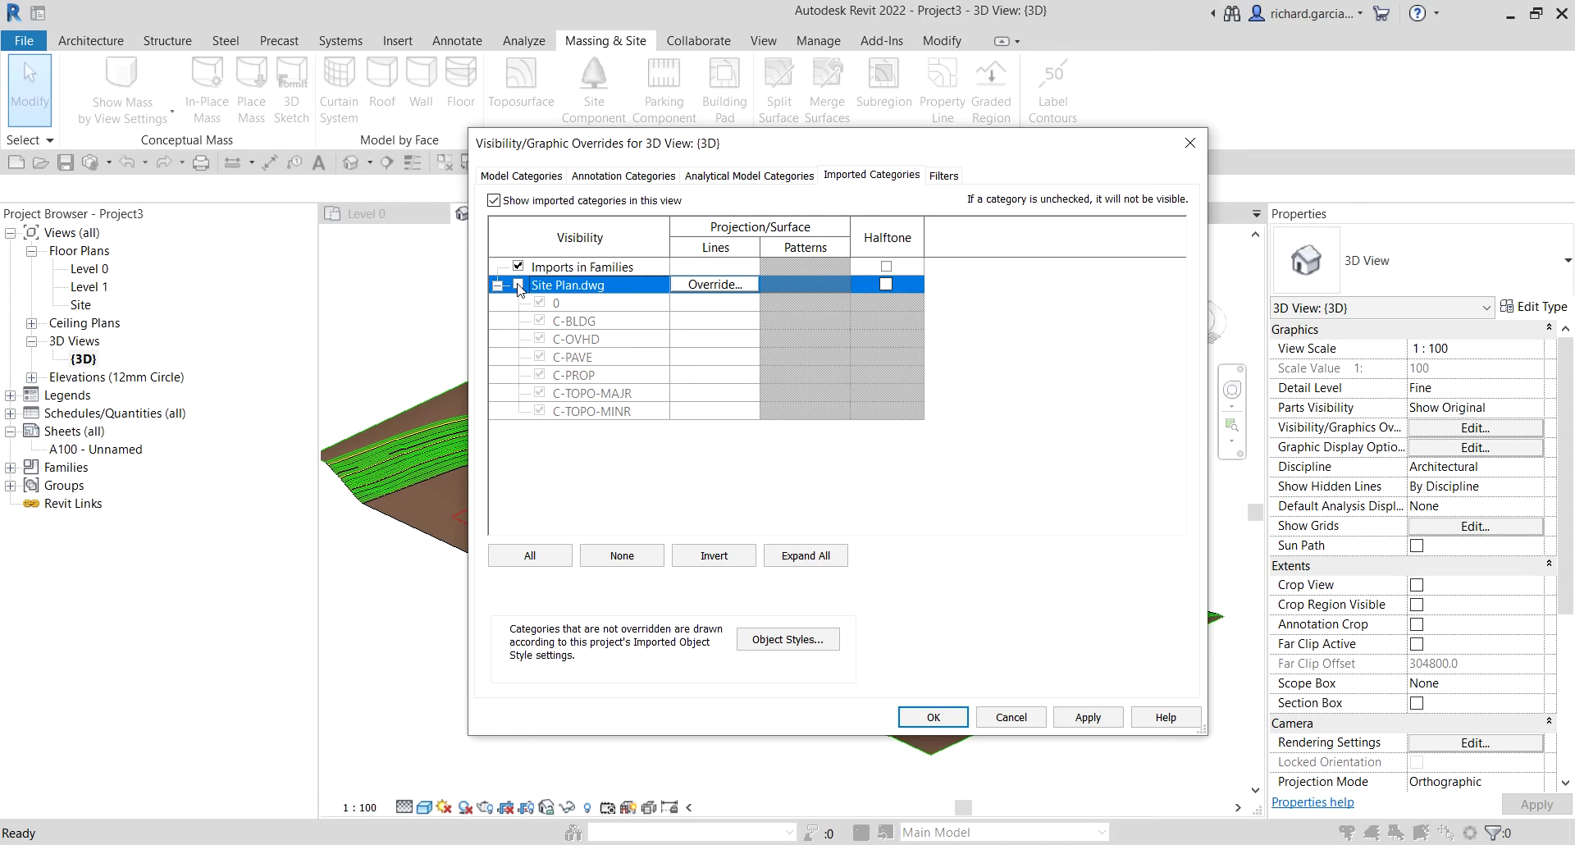
{"action": "left_click", "coordinate": [924, 720]}
{"action": "left_click", "coordinate": [924, 718]}
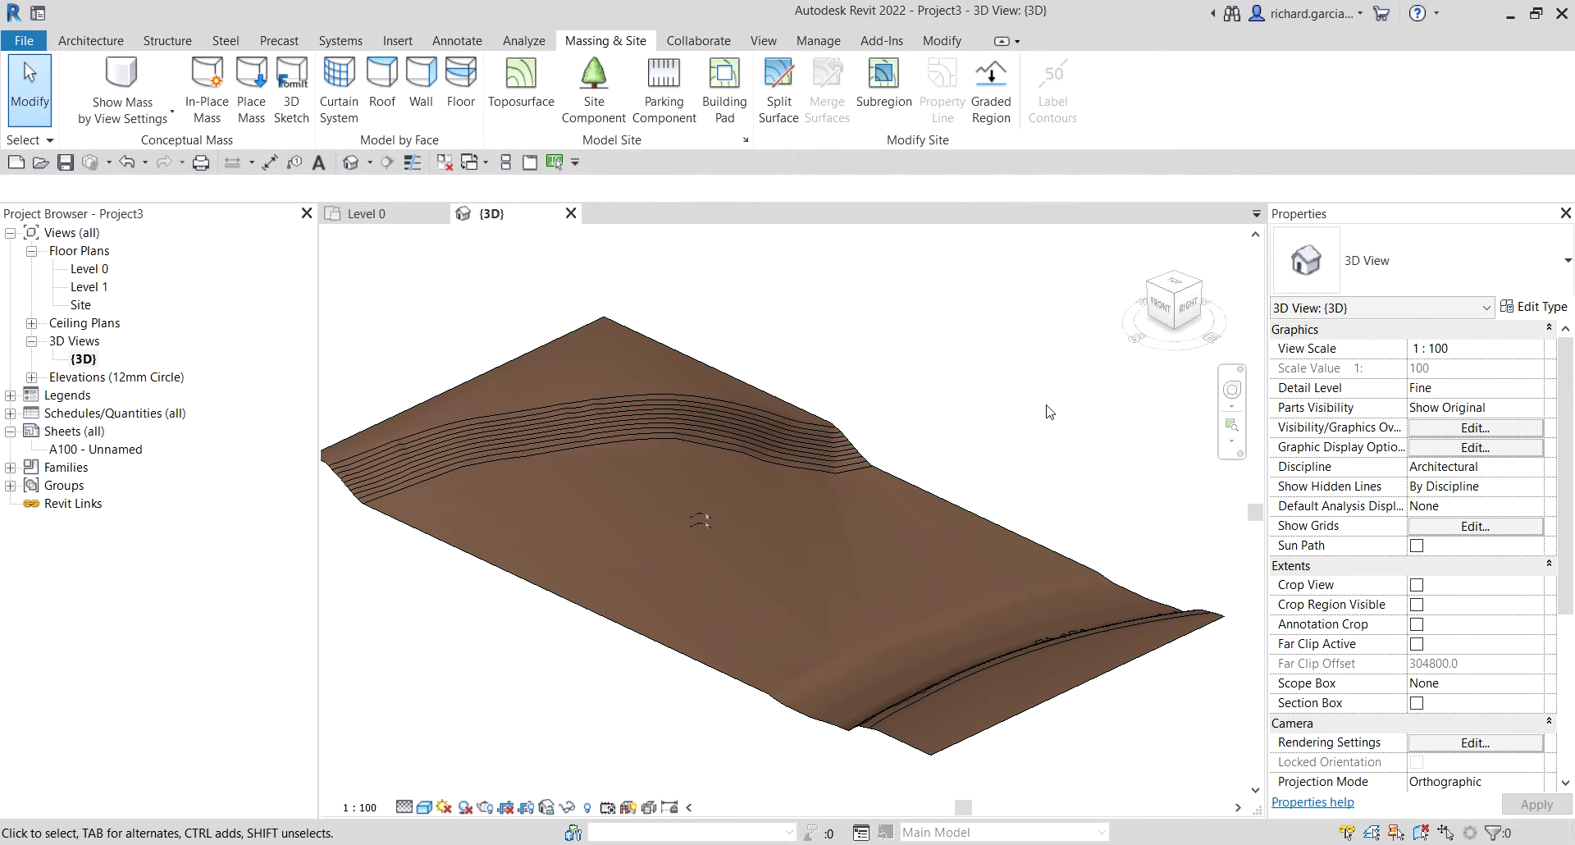
Turn off the Levels annotation category in Visibility/Graphics so only the terrain shows
{"action": "middle_click_drag", "start_coordinate": [1049, 412], "coordinate": [671, 533], "text": "shift"}
{"action": "scroll", "coordinate": [598, 467], "scroll_direction": "up", "scroll_amount": 3}
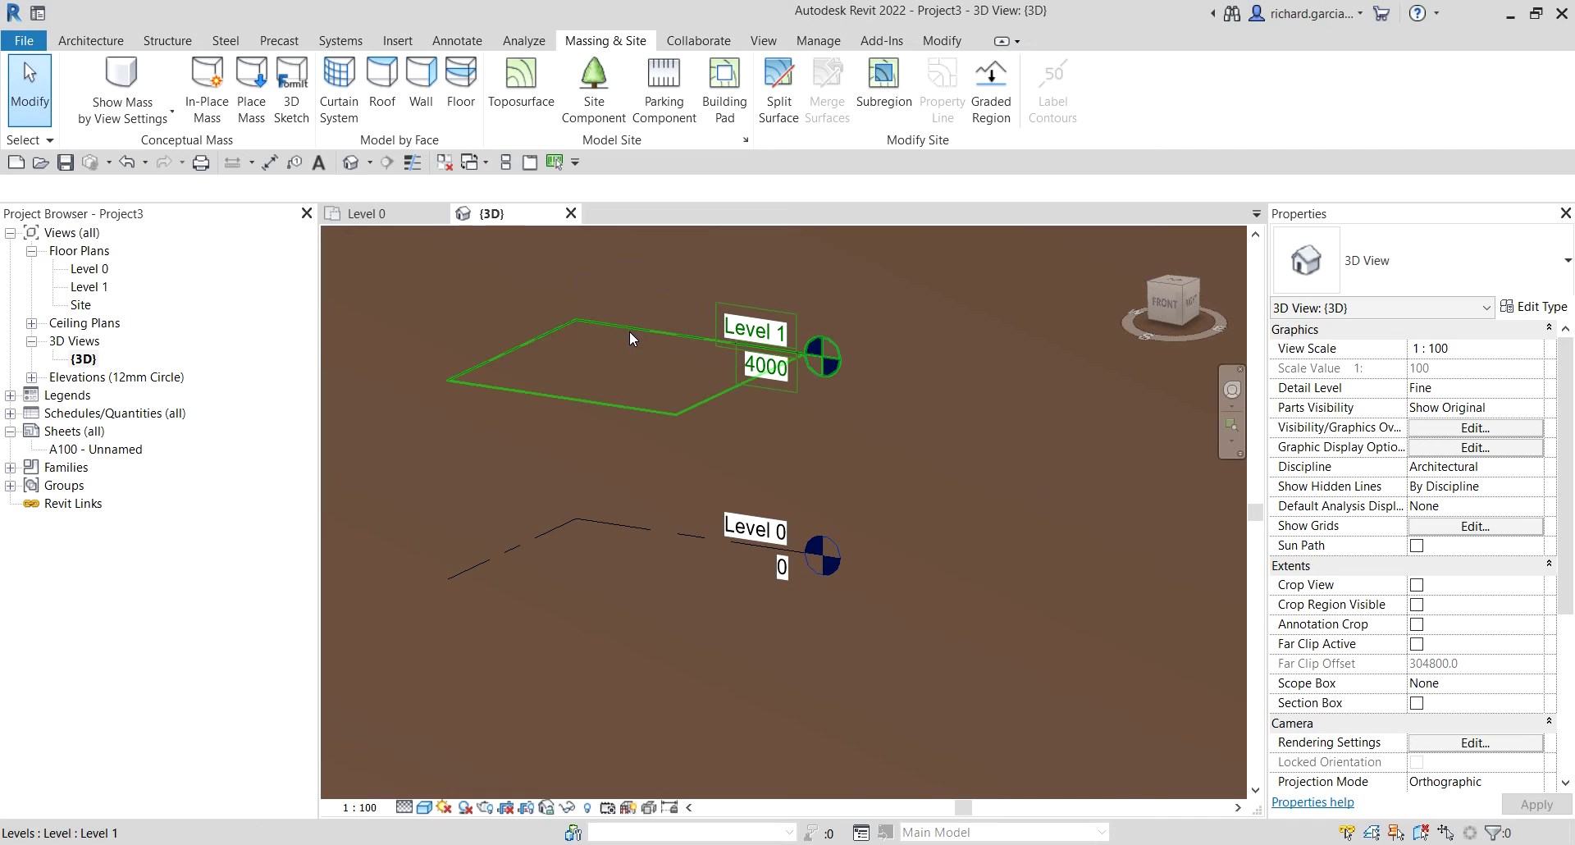
{"action": "left_click", "coordinate": [1444, 428]}
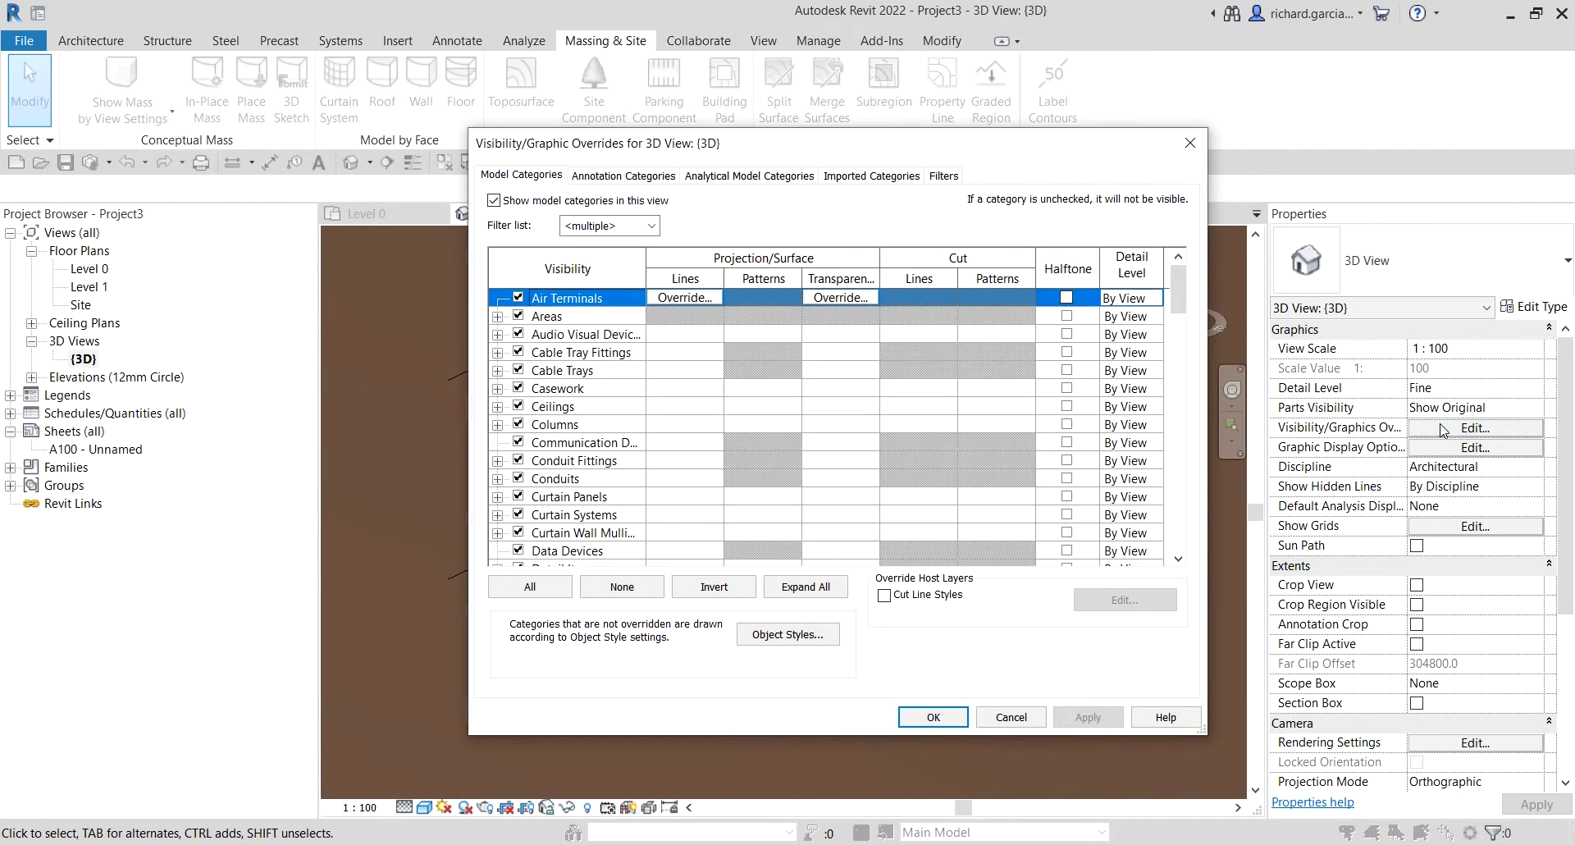
{"action": "left_click_drag", "start_coordinate": [771, 141], "coordinate": [1026, 140]}
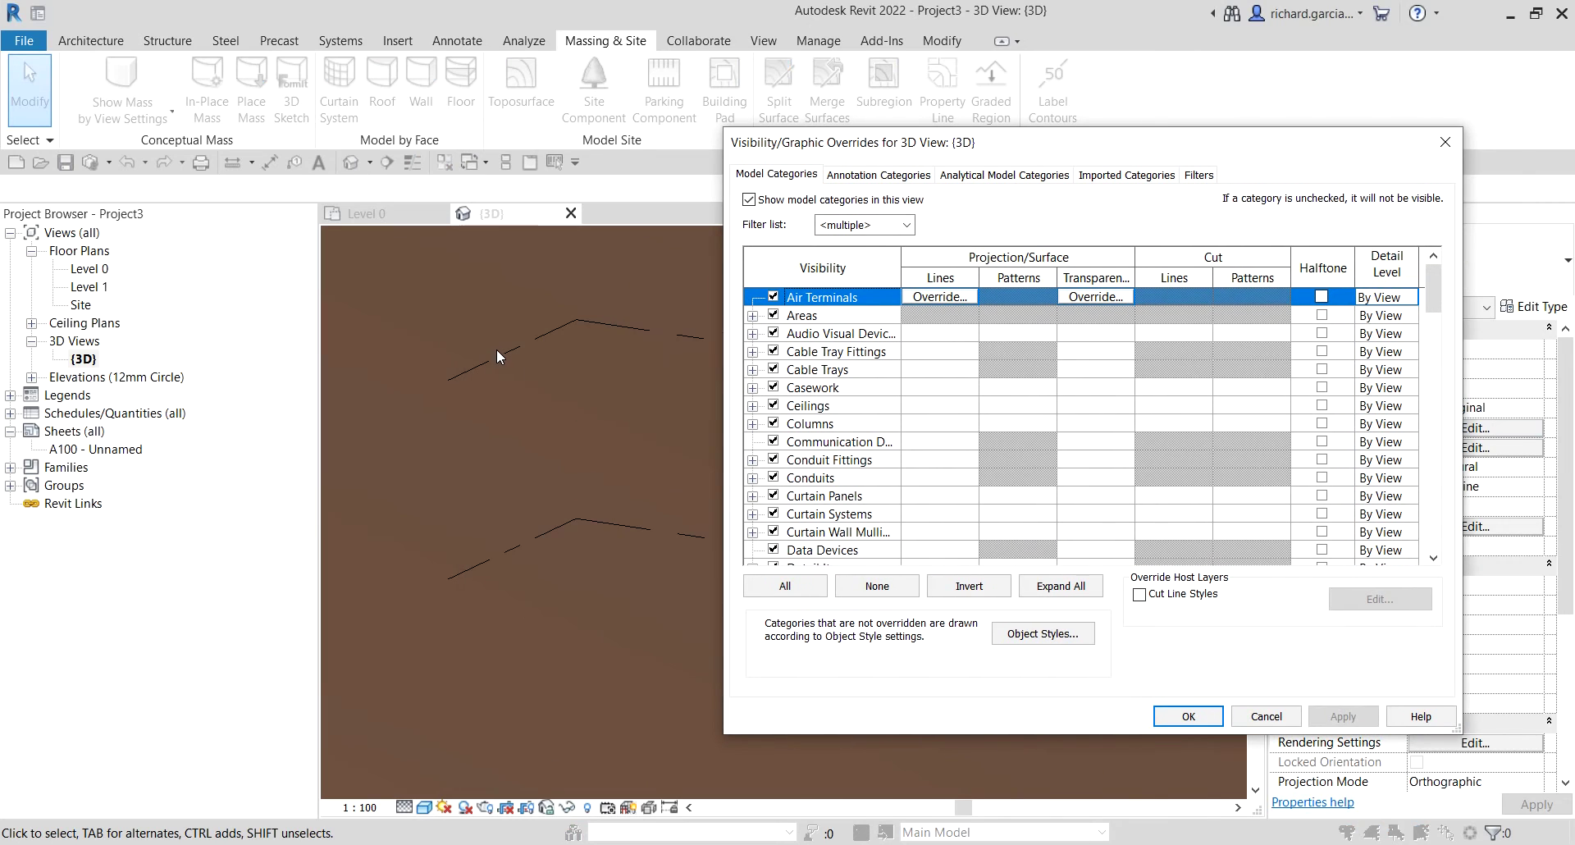
{"action": "left_click", "coordinate": [866, 178]}
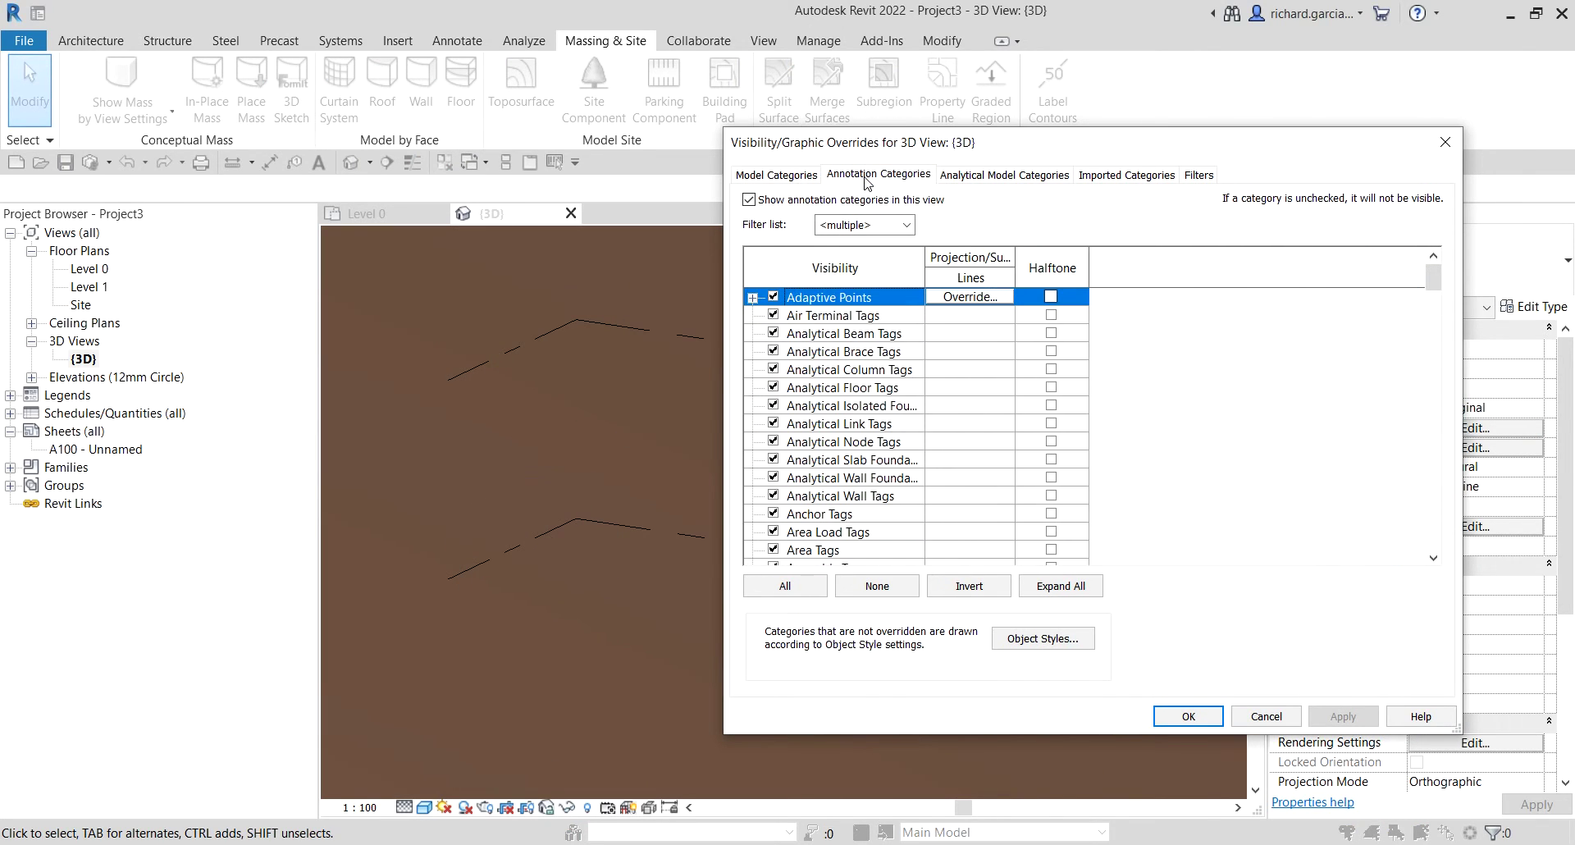
{"action": "left_click", "coordinate": [851, 390]}
{"action": "key", "text": "l"}
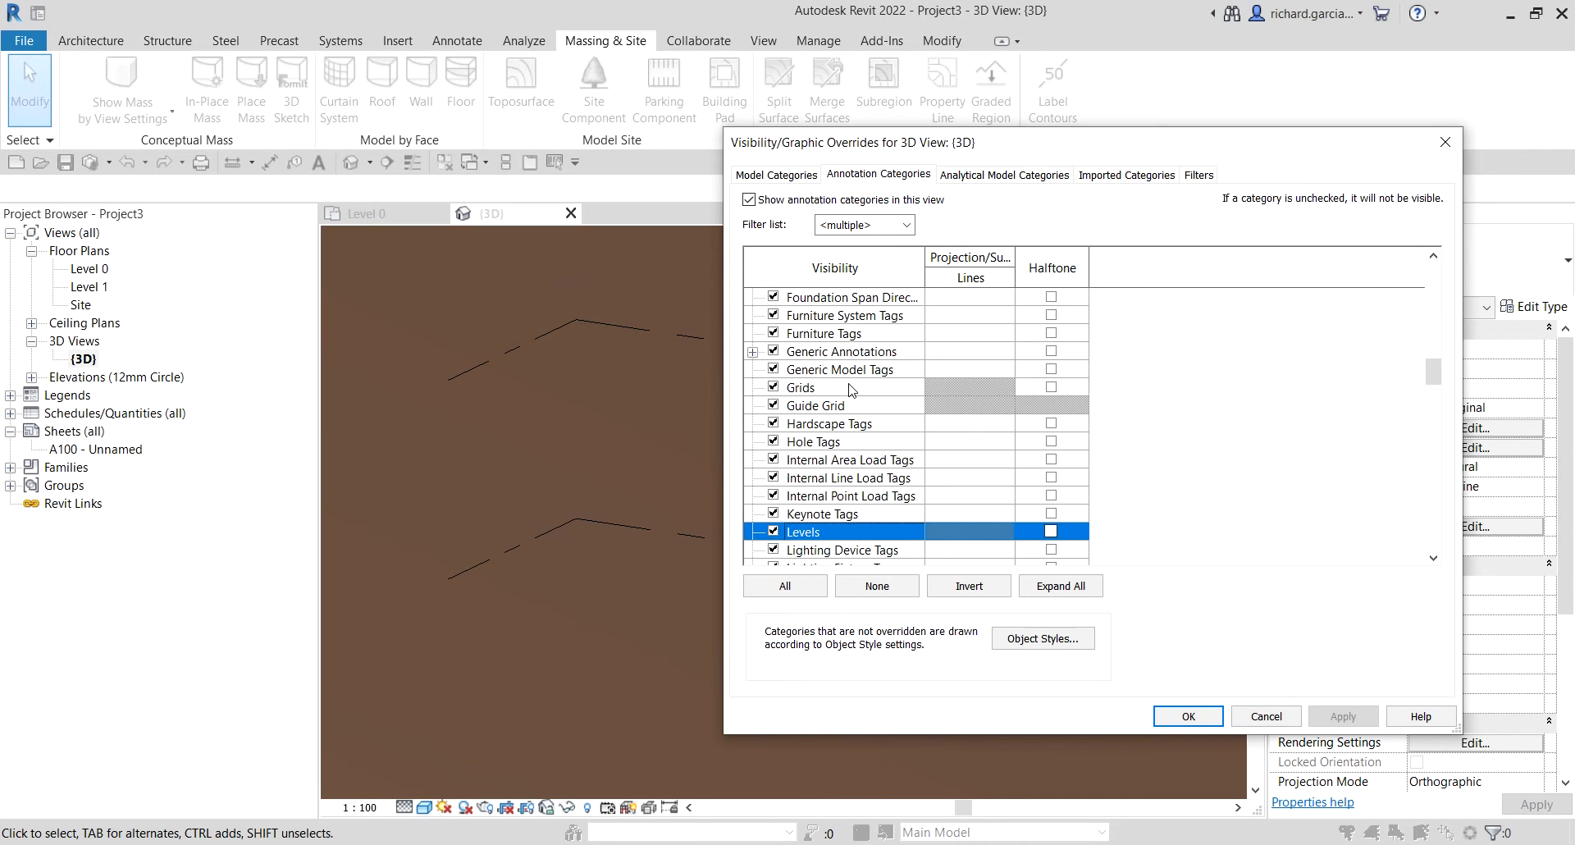
{"action": "scroll", "coordinate": [851, 389], "scroll_direction": "down", "scroll_amount": 1}
{"action": "left_click", "coordinate": [774, 479]}
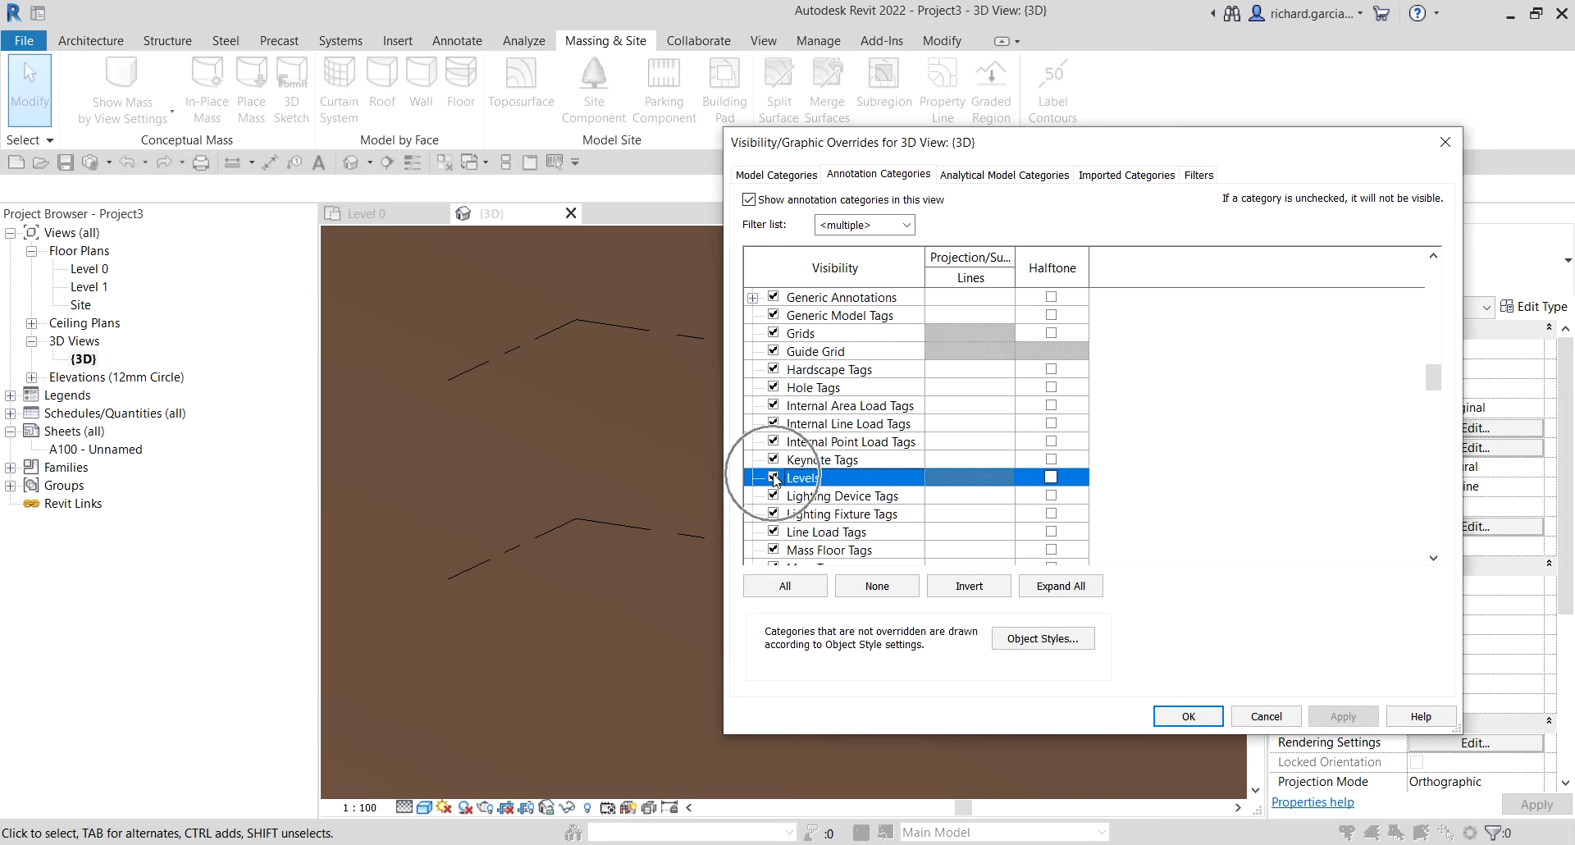
{"action": "left_click", "coordinate": [1178, 718]}
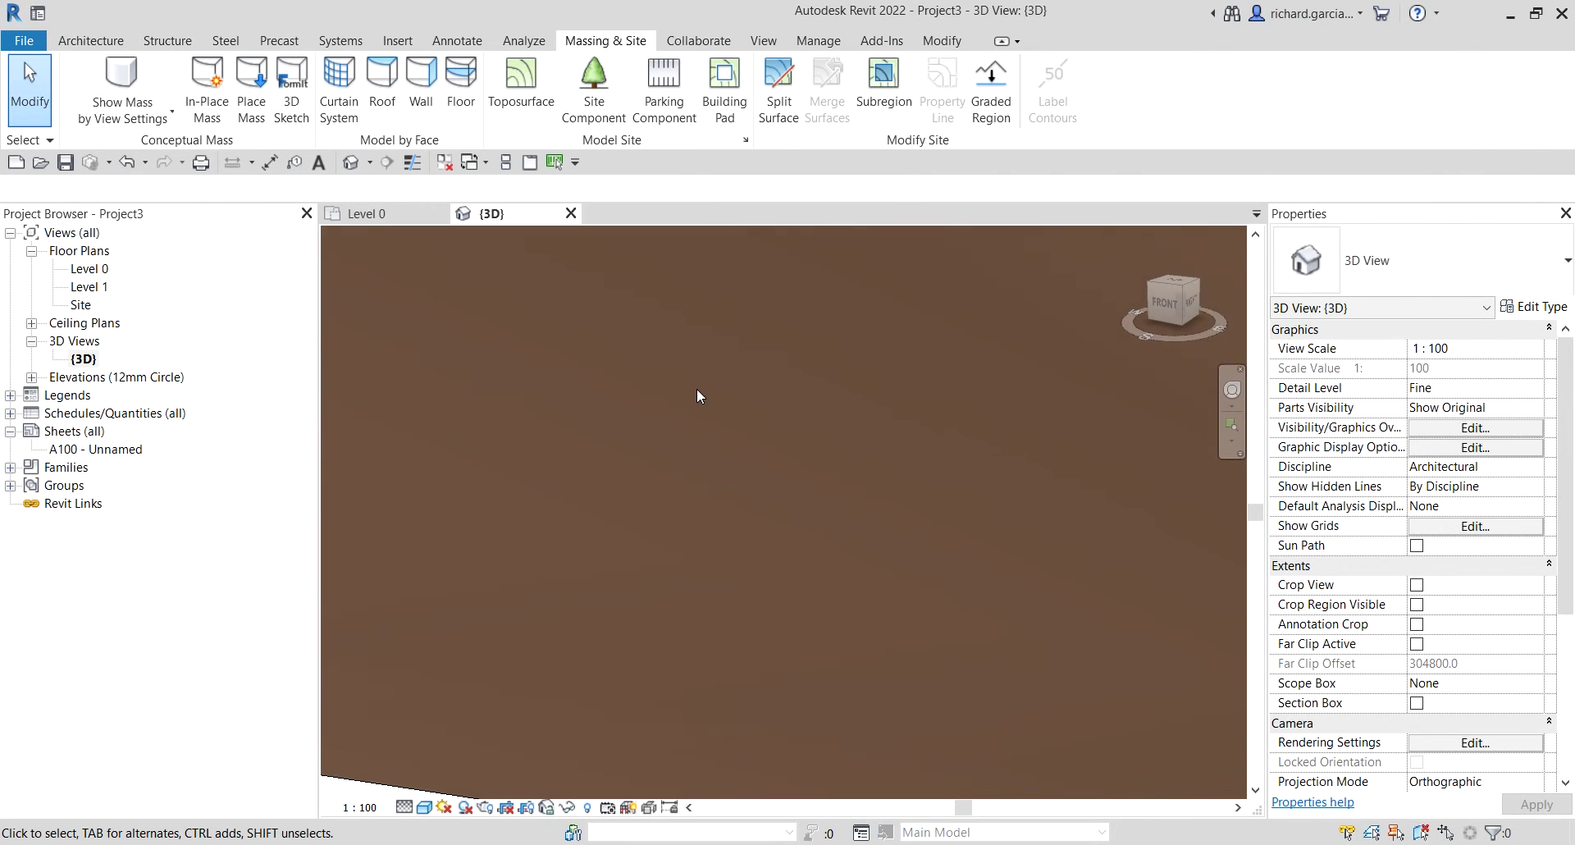
{"action": "scroll", "coordinate": [696, 387], "scroll_direction": "down", "scroll_amount": 5}
{"action": "middle_click_drag", "start_coordinate": [697, 387], "coordinate": [794, 394], "text": "shift"}
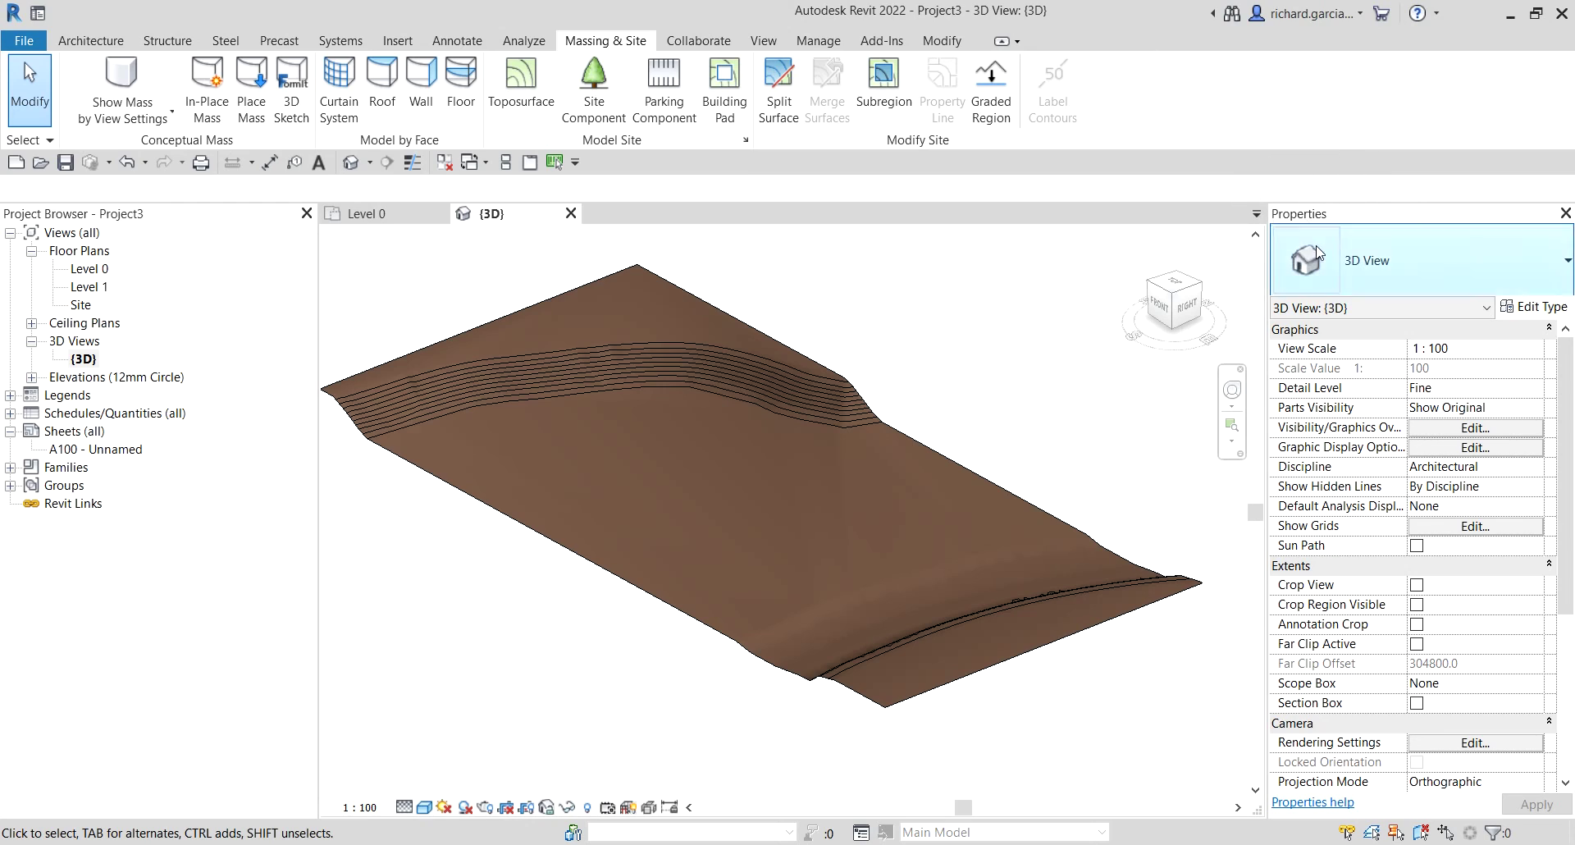
Enable the Section Box for the {3D} view and select it
{"action": "left_click", "coordinate": [1417, 703]}
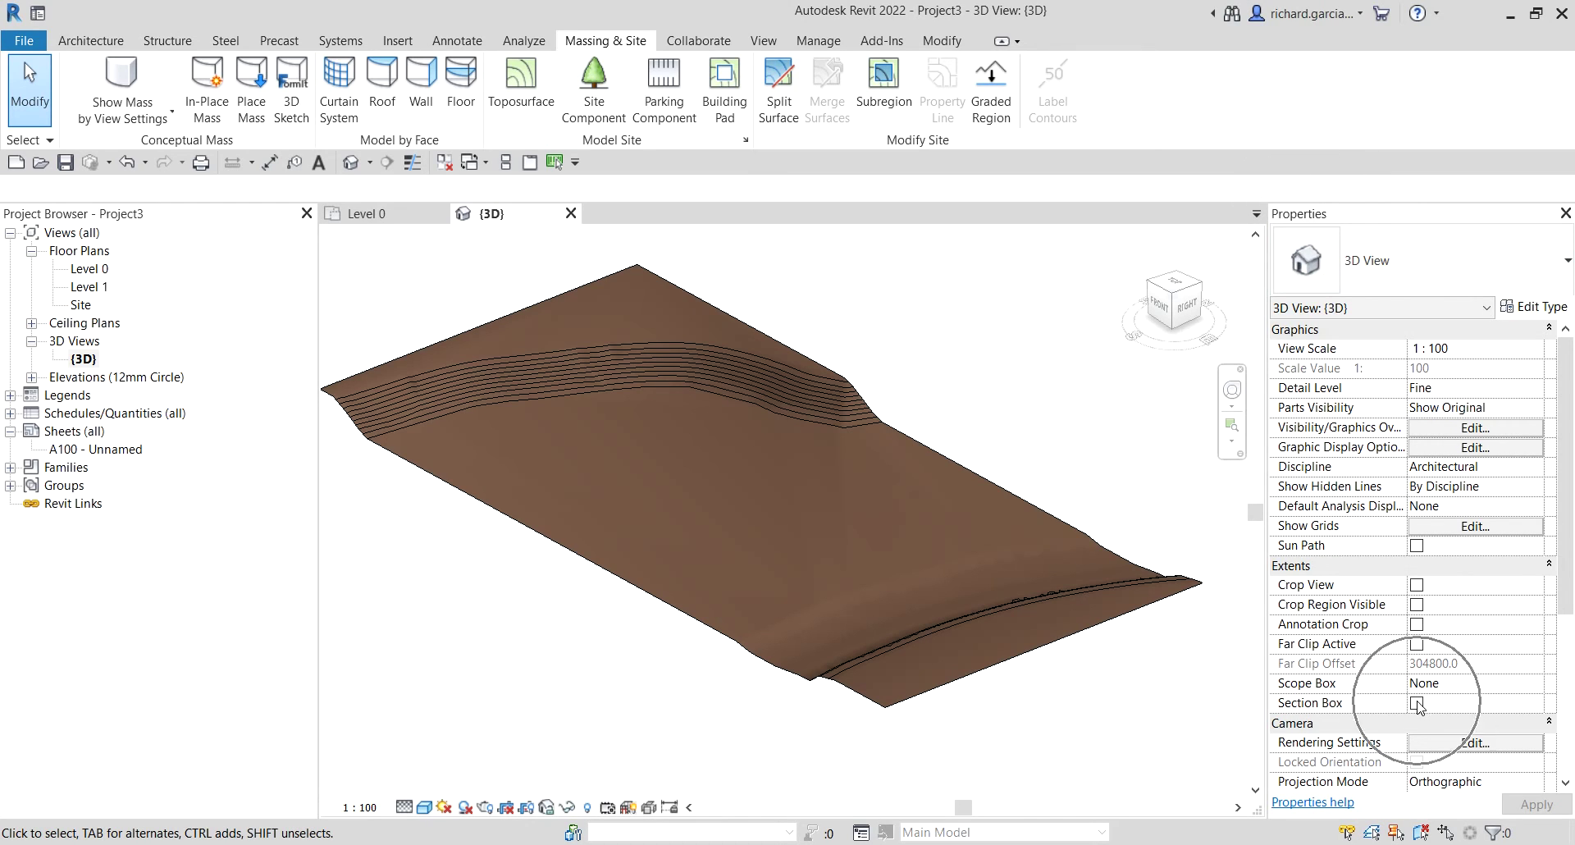
{"action": "left_click", "coordinate": [1417, 703]}
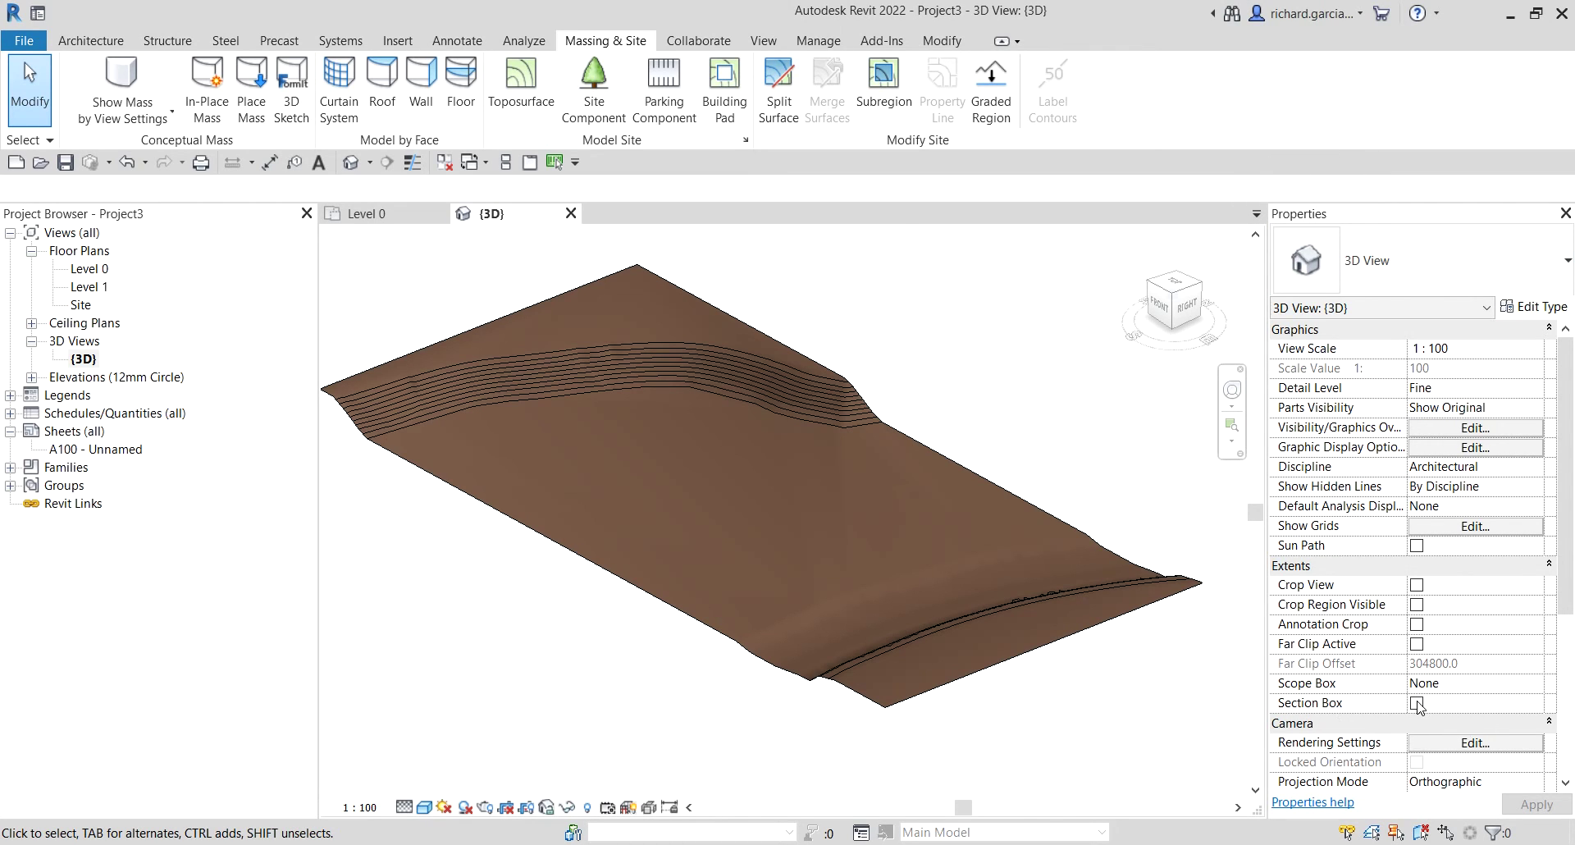
{"action": "scroll", "coordinate": [1066, 492], "scroll_direction": "down", "scroll_amount": 2}
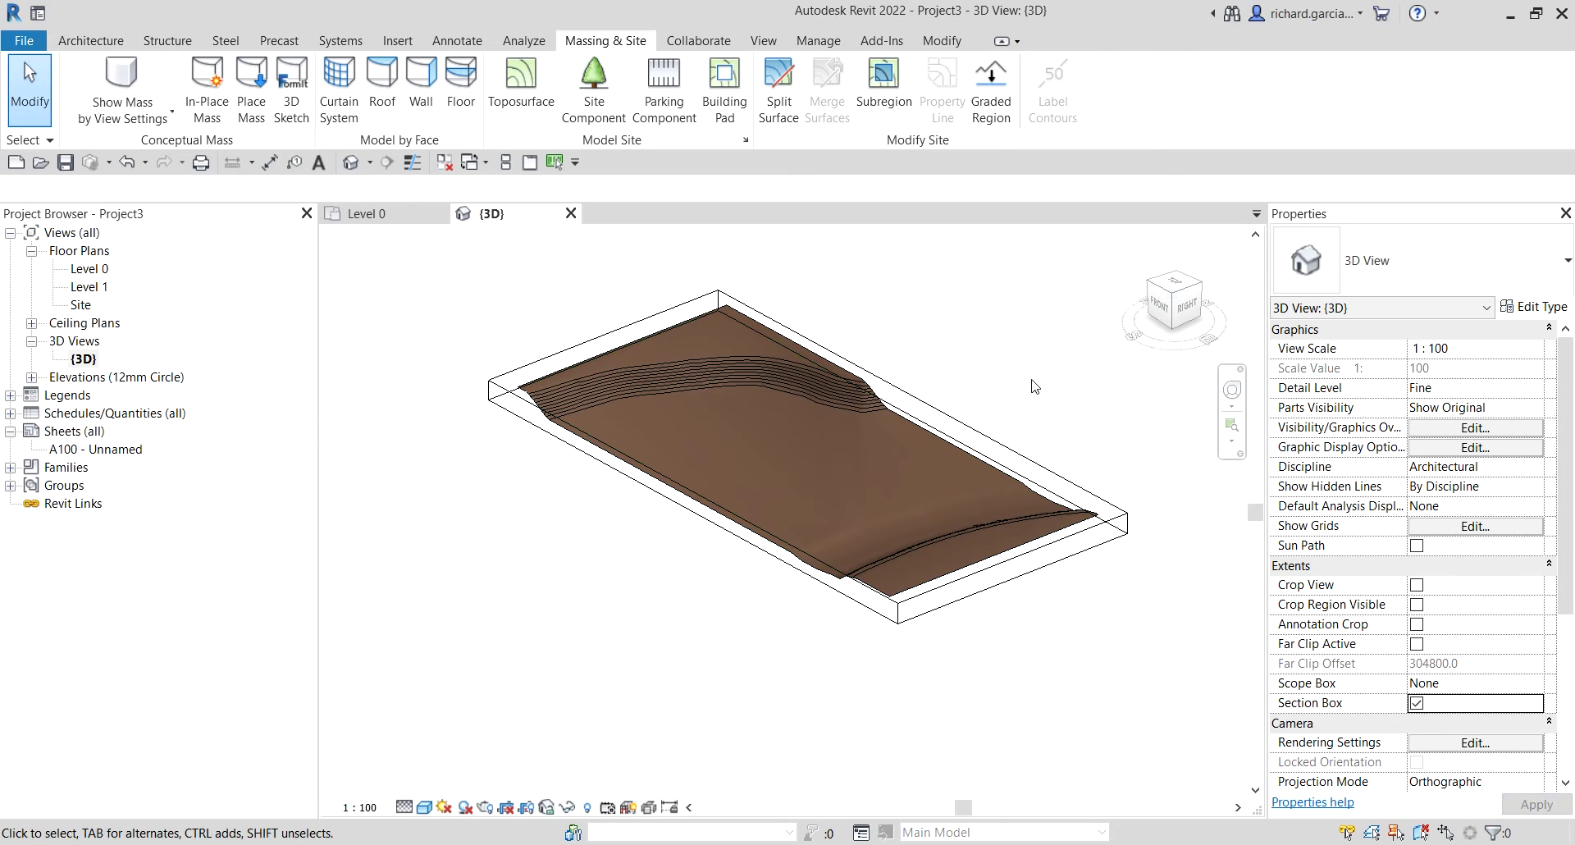
{"action": "left_click", "coordinate": [1011, 456]}
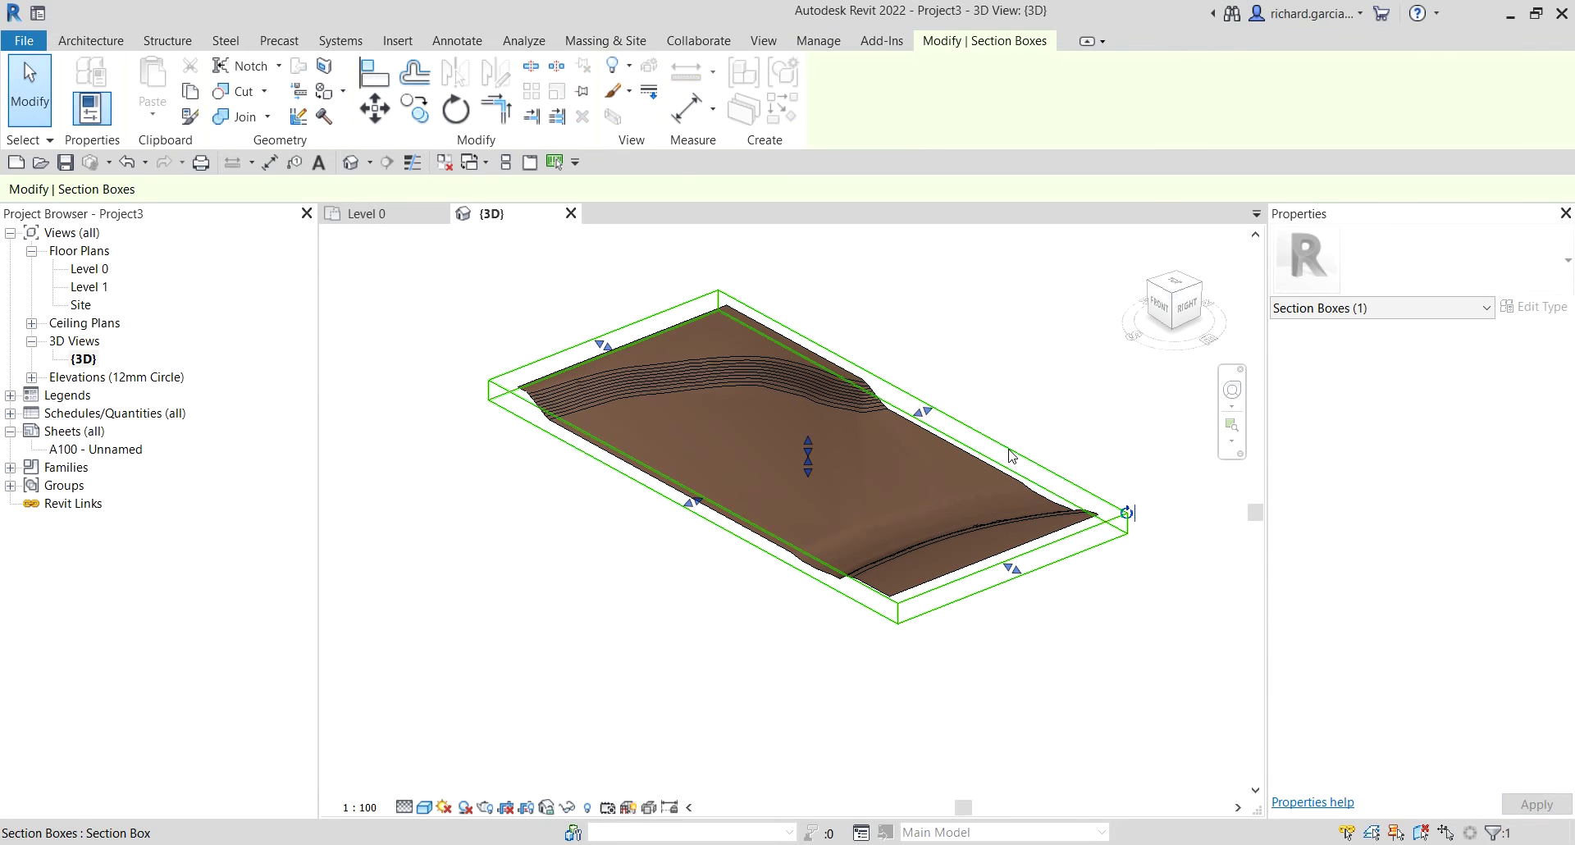
{"action": "middle_click_drag", "start_coordinate": [808, 505], "coordinate": [882, 482], "text": "shift"}
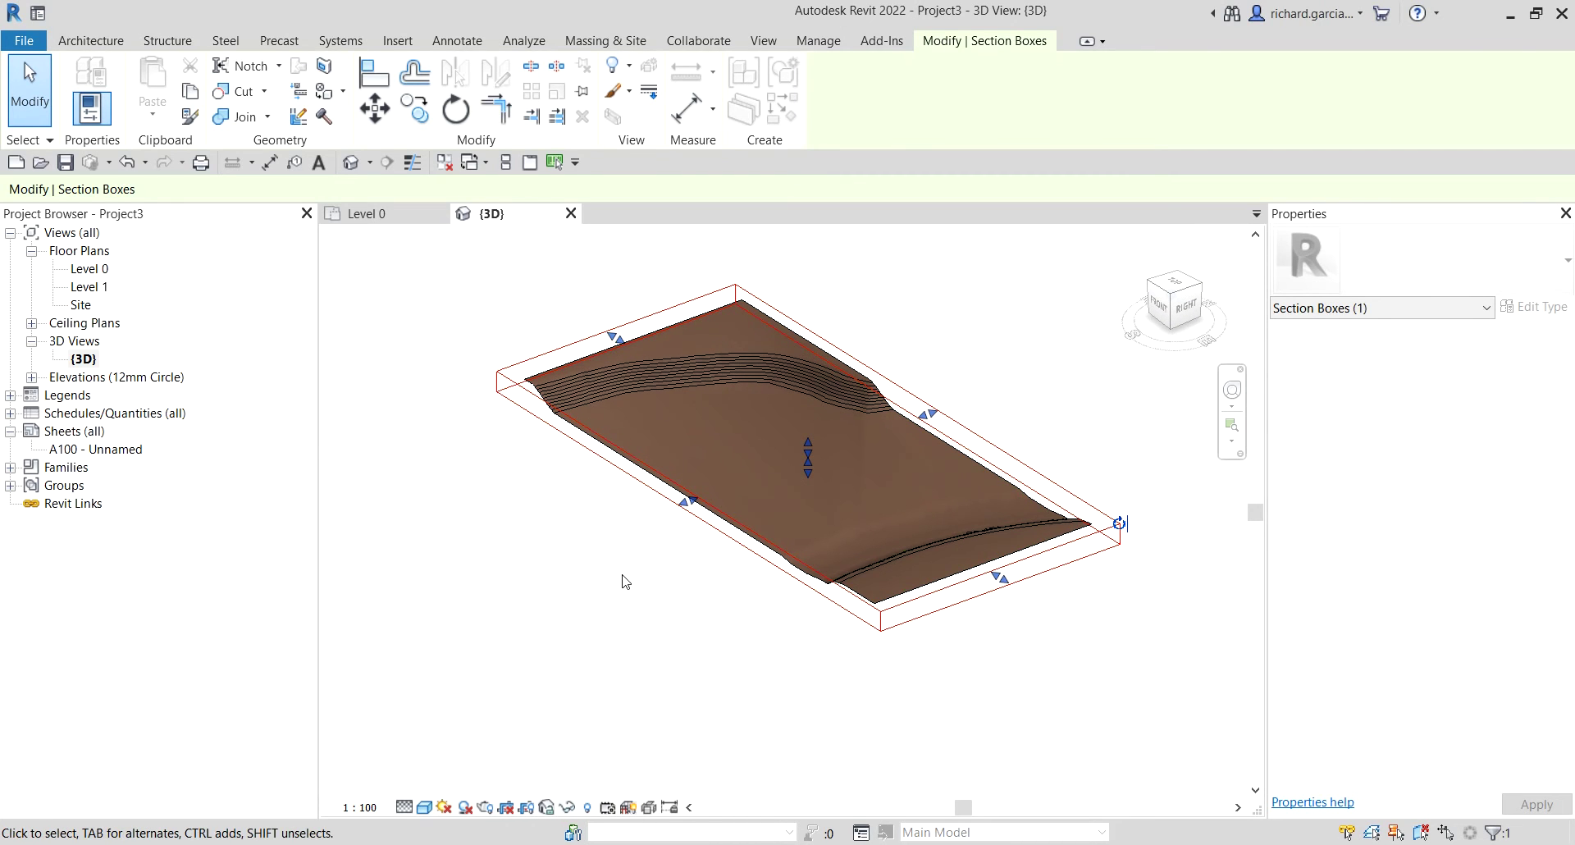
{"action": "scroll", "coordinate": [687, 568], "scroll_direction": "up", "scroll_amount": 3}
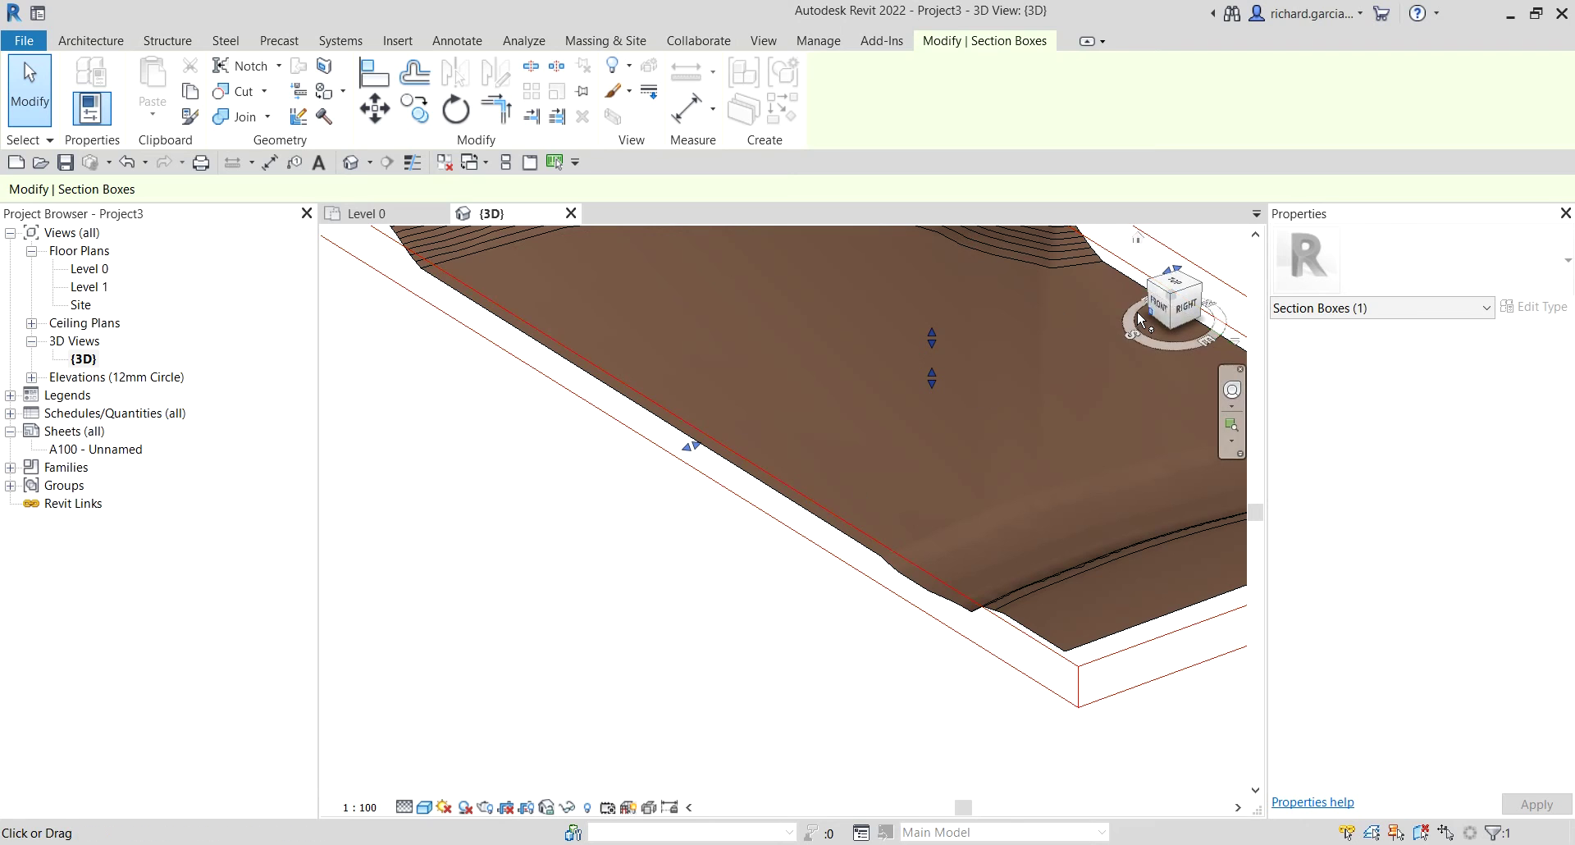
From the Top view, pull the box's north, east and south sides in over the terrain
{"action": "left_click", "coordinate": [1174, 285]}
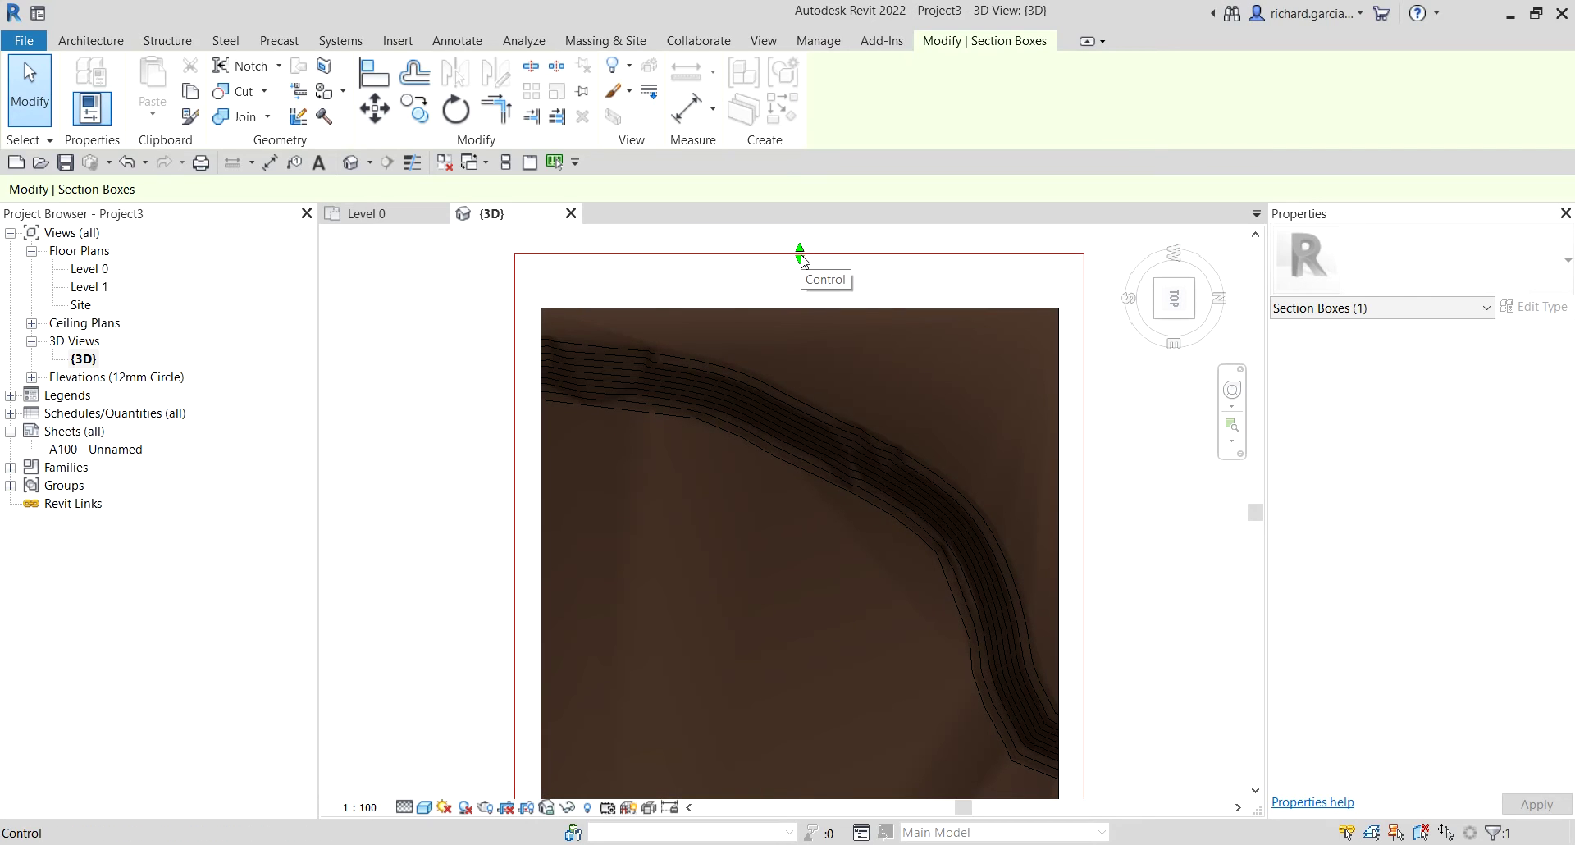
{"action": "left_click_drag", "start_coordinate": [803, 259], "coordinate": [799, 309]}
{"action": "scroll", "coordinate": [854, 429], "scroll_direction": "down", "scroll_amount": 3}
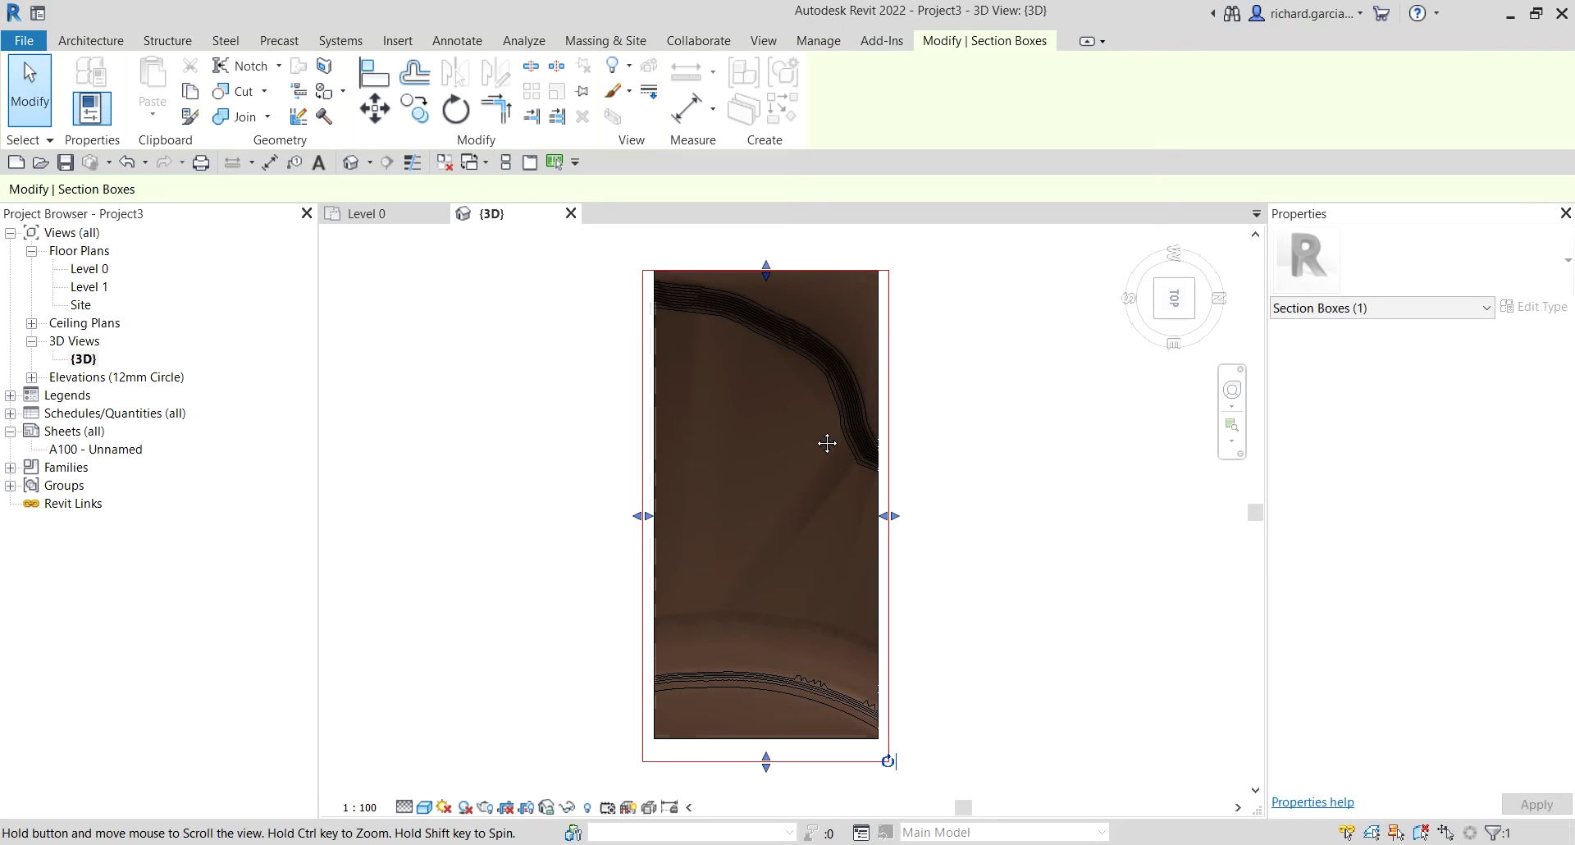
{"action": "left_click_drag", "start_coordinate": [889, 515], "coordinate": [873, 514]}
{"action": "middle_click_drag", "start_coordinate": [942, 619], "coordinate": [965, 502]}
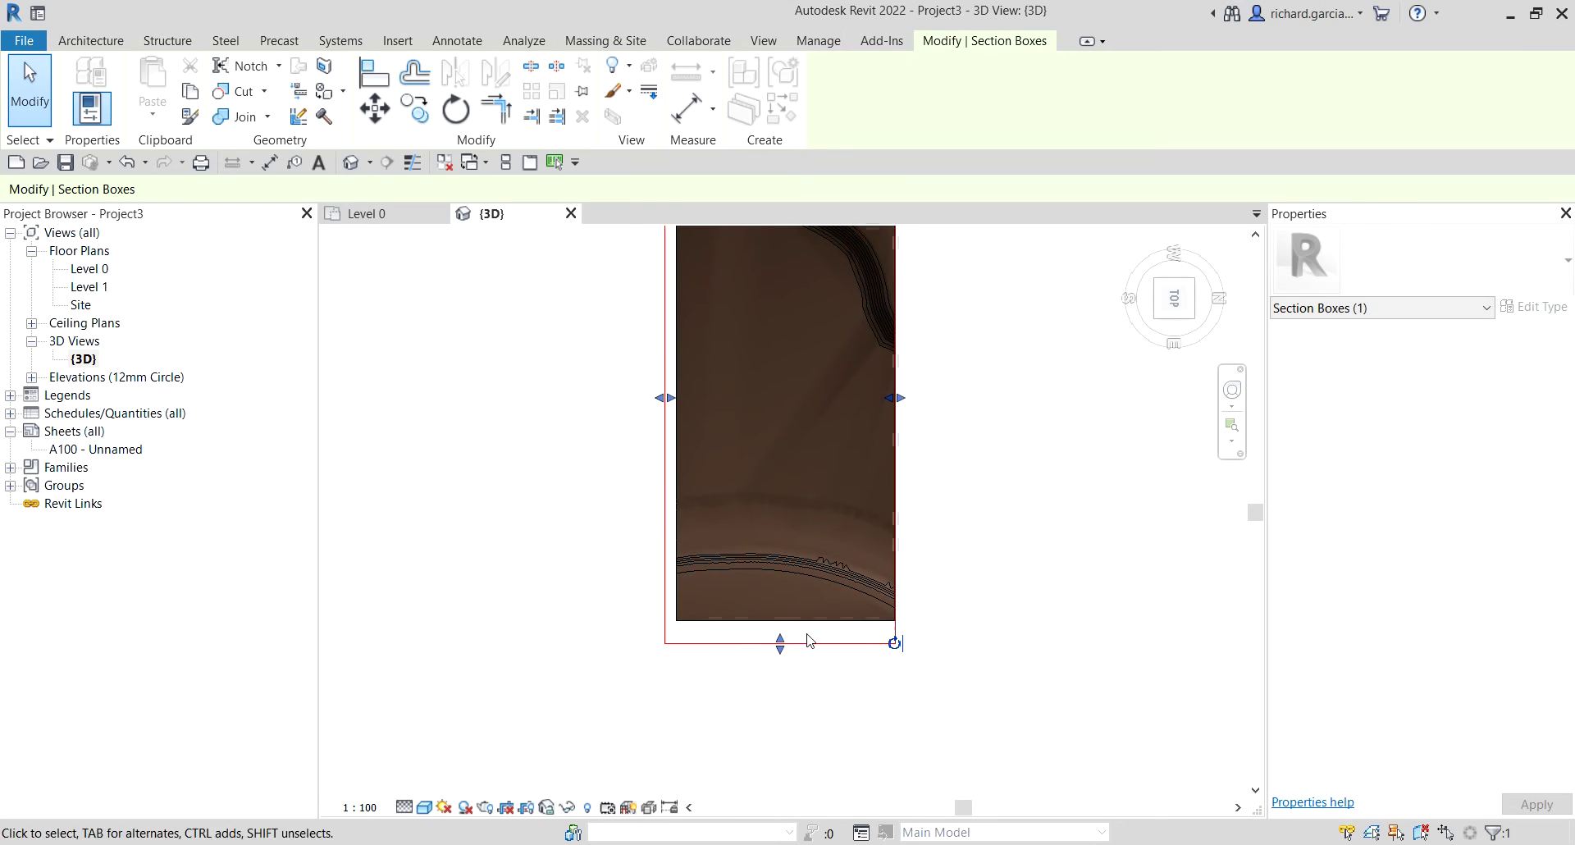
{"action": "scroll", "coordinate": [780, 661], "scroll_direction": "up", "scroll_amount": 4}
{"action": "left_click_drag", "start_coordinate": [781, 620], "coordinate": [786, 547]}
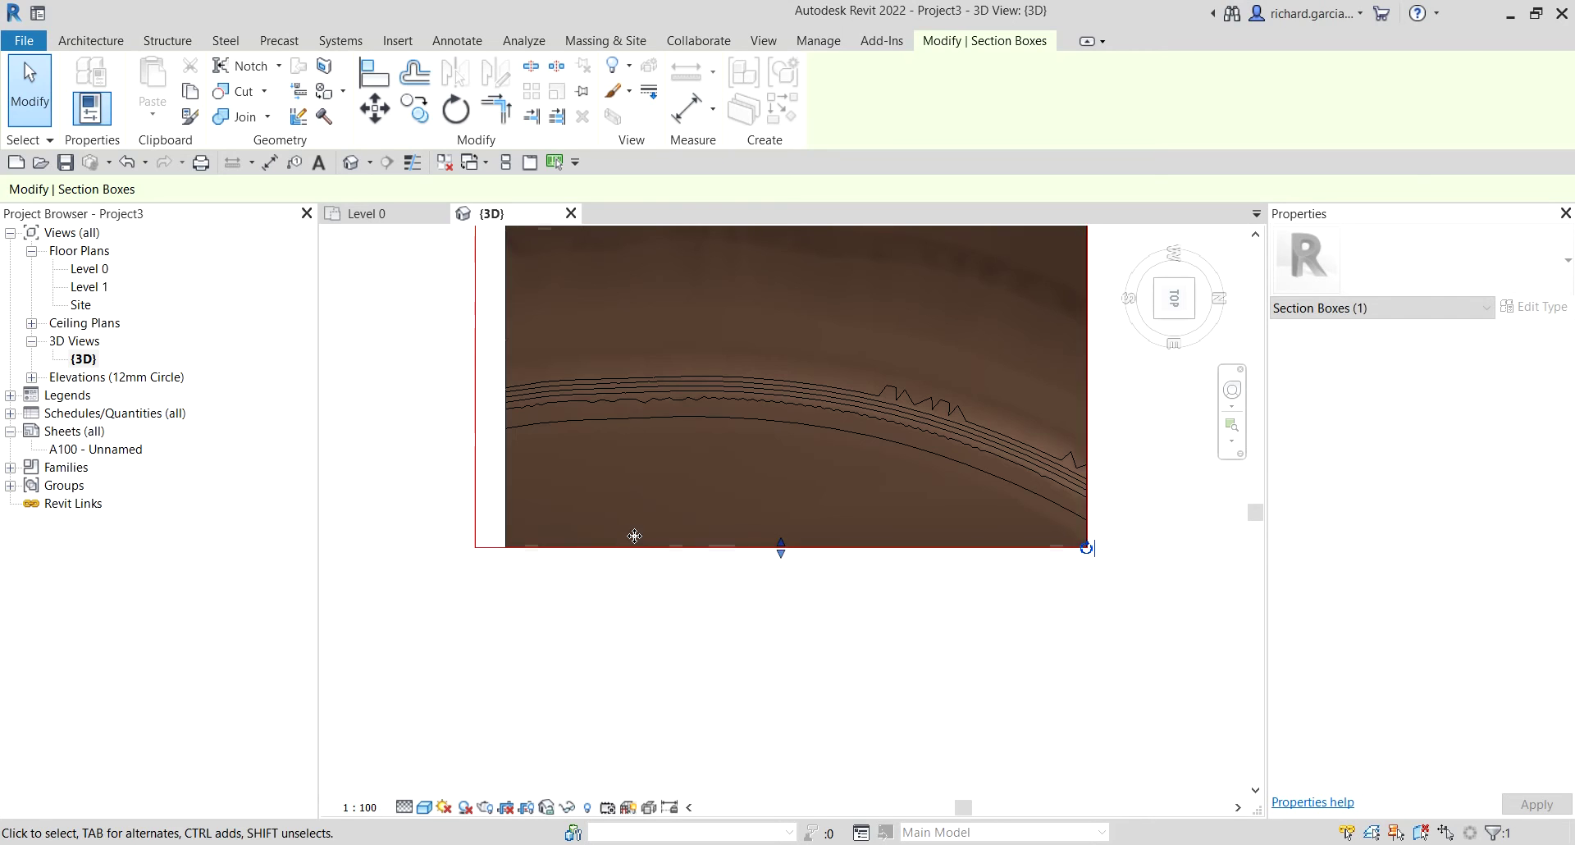
{"action": "scroll", "coordinate": [635, 486], "scroll_direction": "down", "scroll_amount": 3}
Pull the box's west side inward, then return to the Home isometric view
{"action": "middle_click_drag", "start_coordinate": [635, 486], "coordinate": [686, 548]}
{"action": "scroll", "coordinate": [646, 443], "scroll_direction": "up", "scroll_amount": 3}
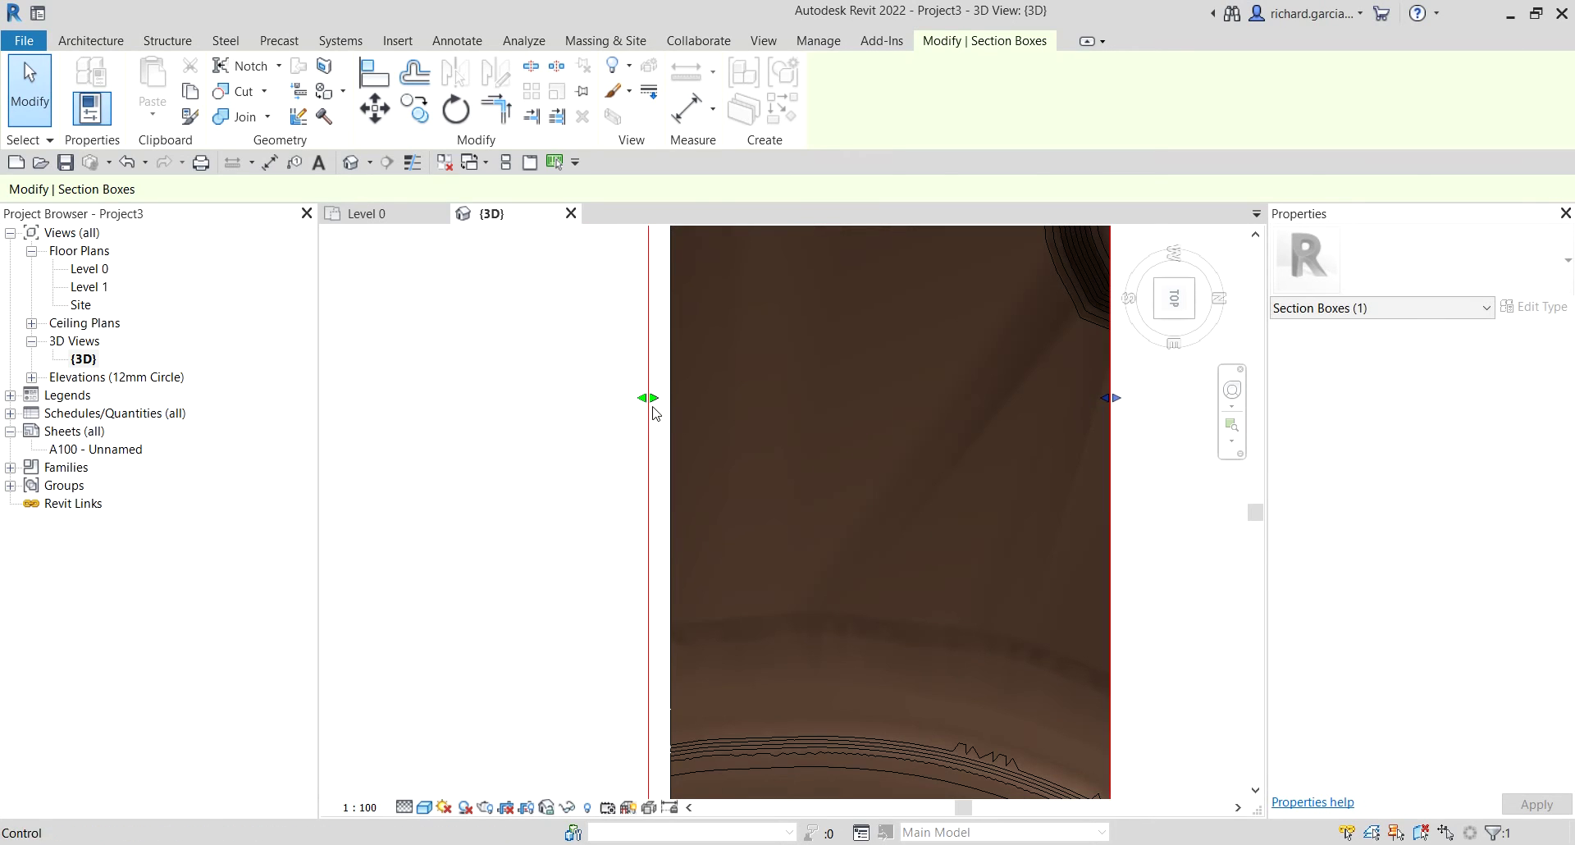
{"action": "left_click_drag", "start_coordinate": [648, 399], "coordinate": [672, 402]}
{"action": "scroll", "coordinate": [619, 489], "scroll_direction": "down", "scroll_amount": 3}
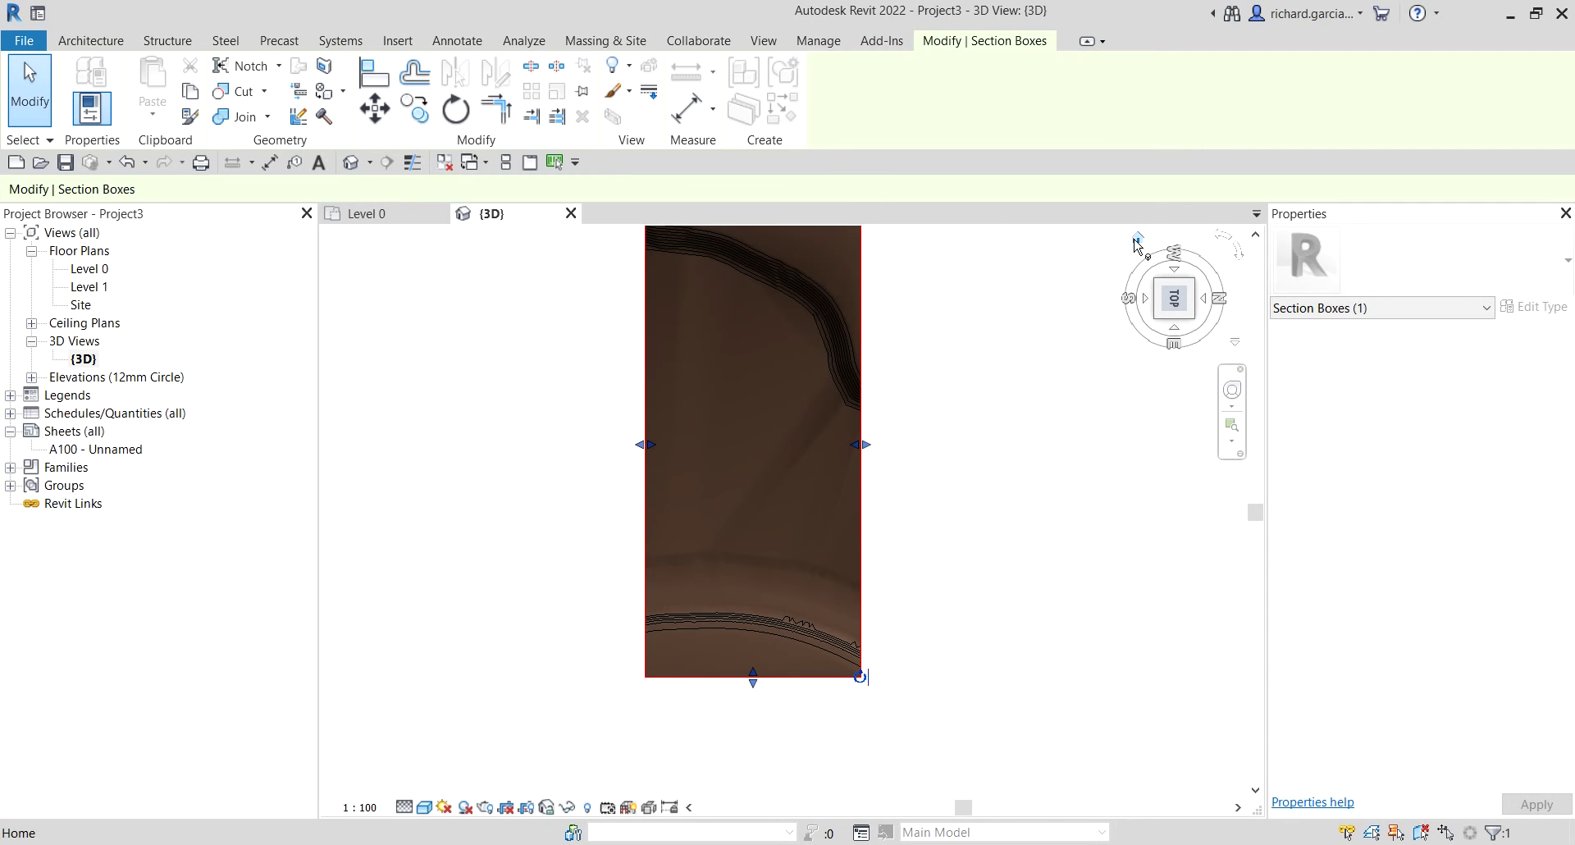
{"action": "left_click", "coordinate": [1136, 241]}
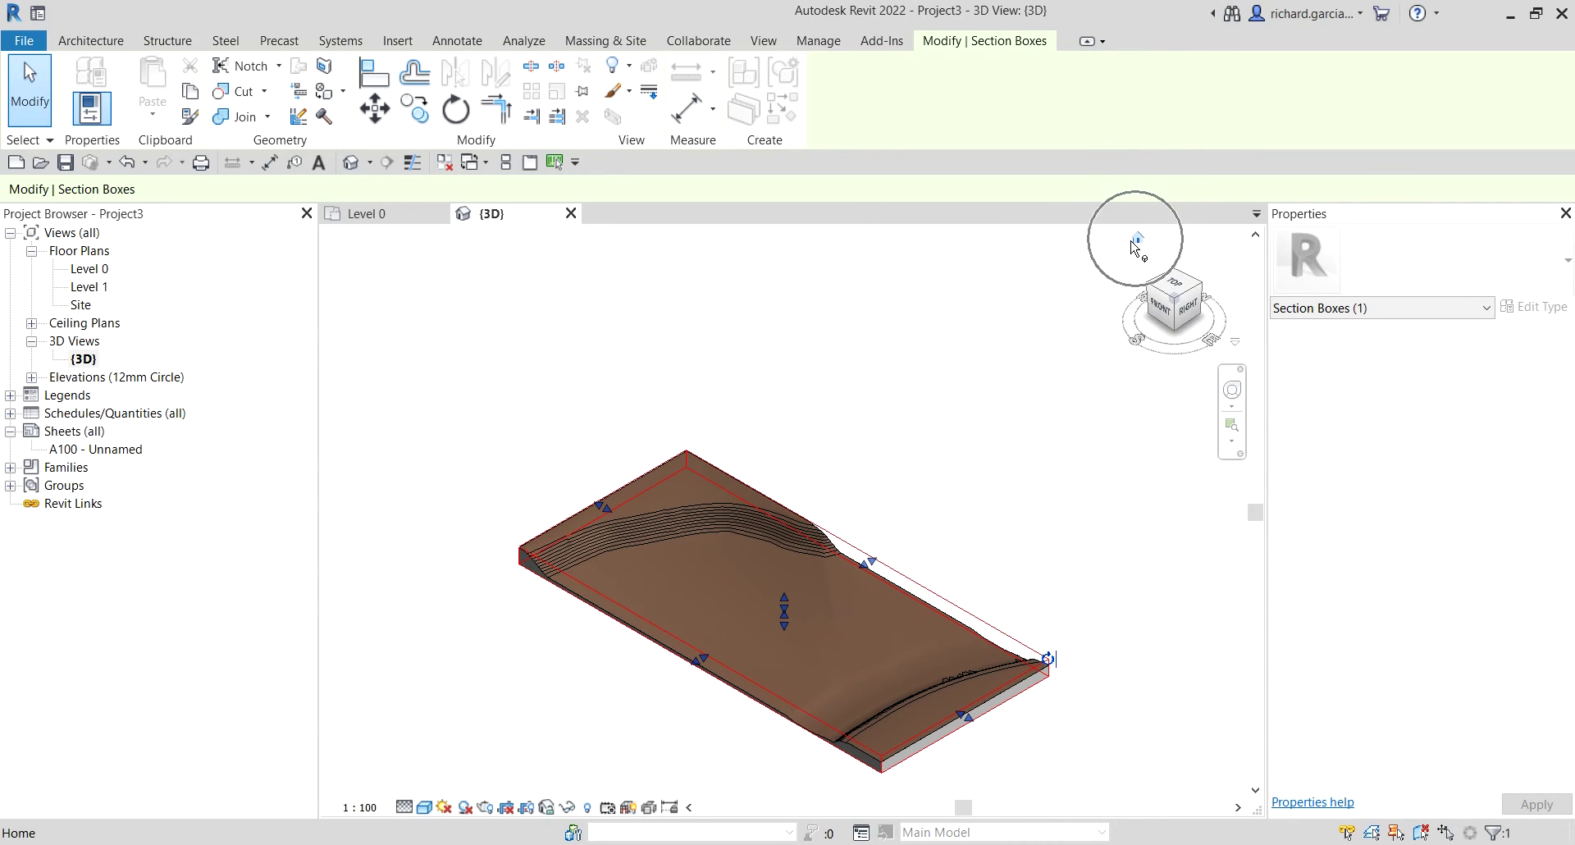
{"action": "scroll", "coordinate": [796, 679], "scroll_direction": "up", "scroll_amount": 5}
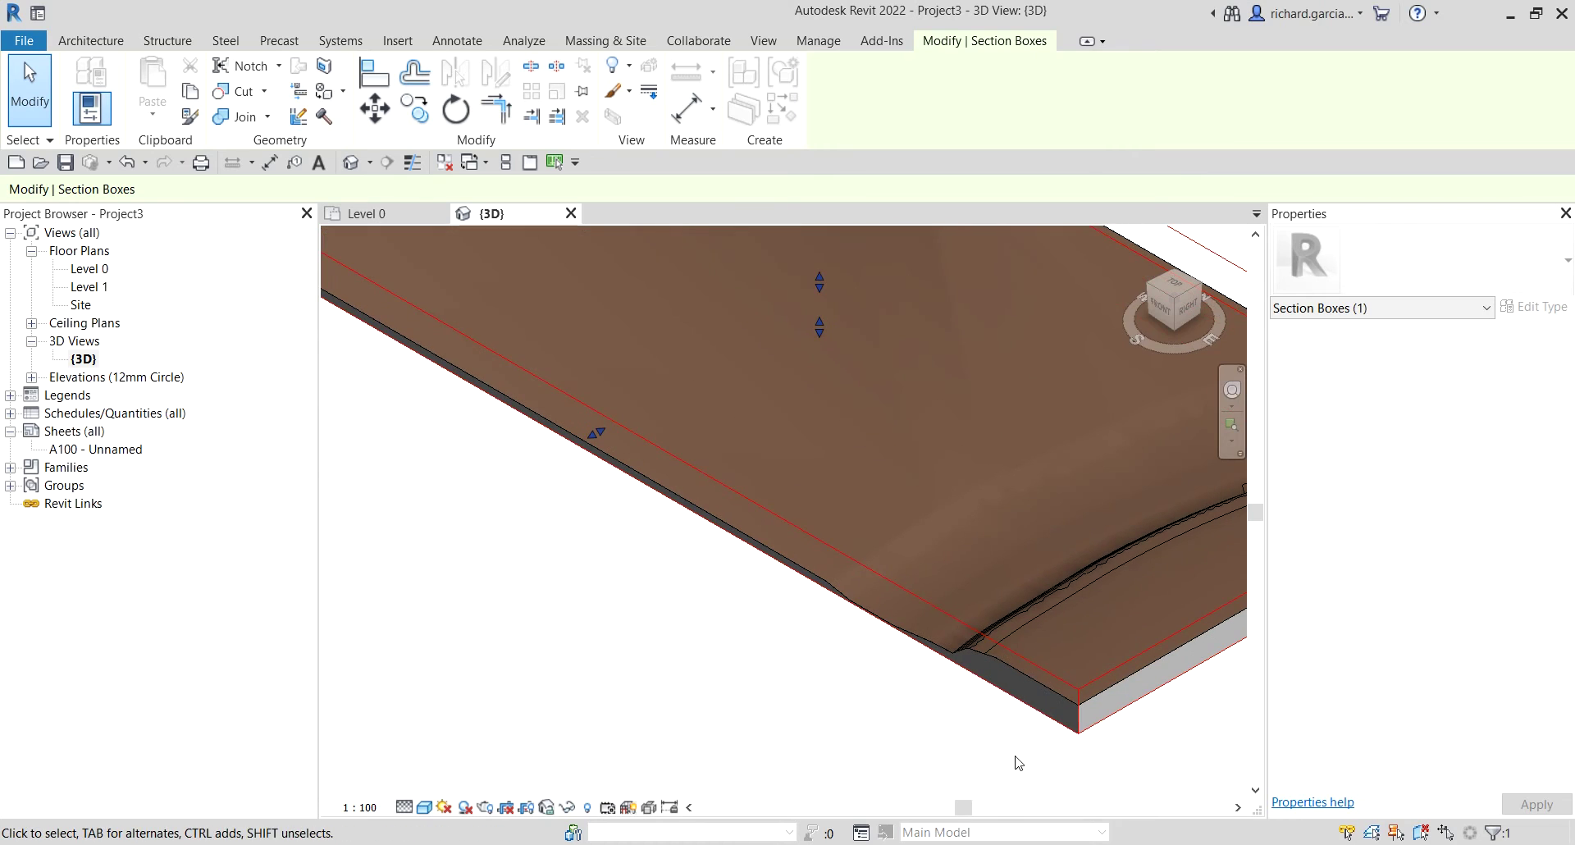
{"action": "middle_click_drag", "start_coordinate": [1020, 760], "coordinate": [897, 657]}
{"action": "scroll", "coordinate": [924, 637], "scroll_direction": "down", "scroll_amount": 2}
From a low front view, drag the section box's bottom grip down to deepen the block
{"action": "left_click", "coordinate": [683, 633]}
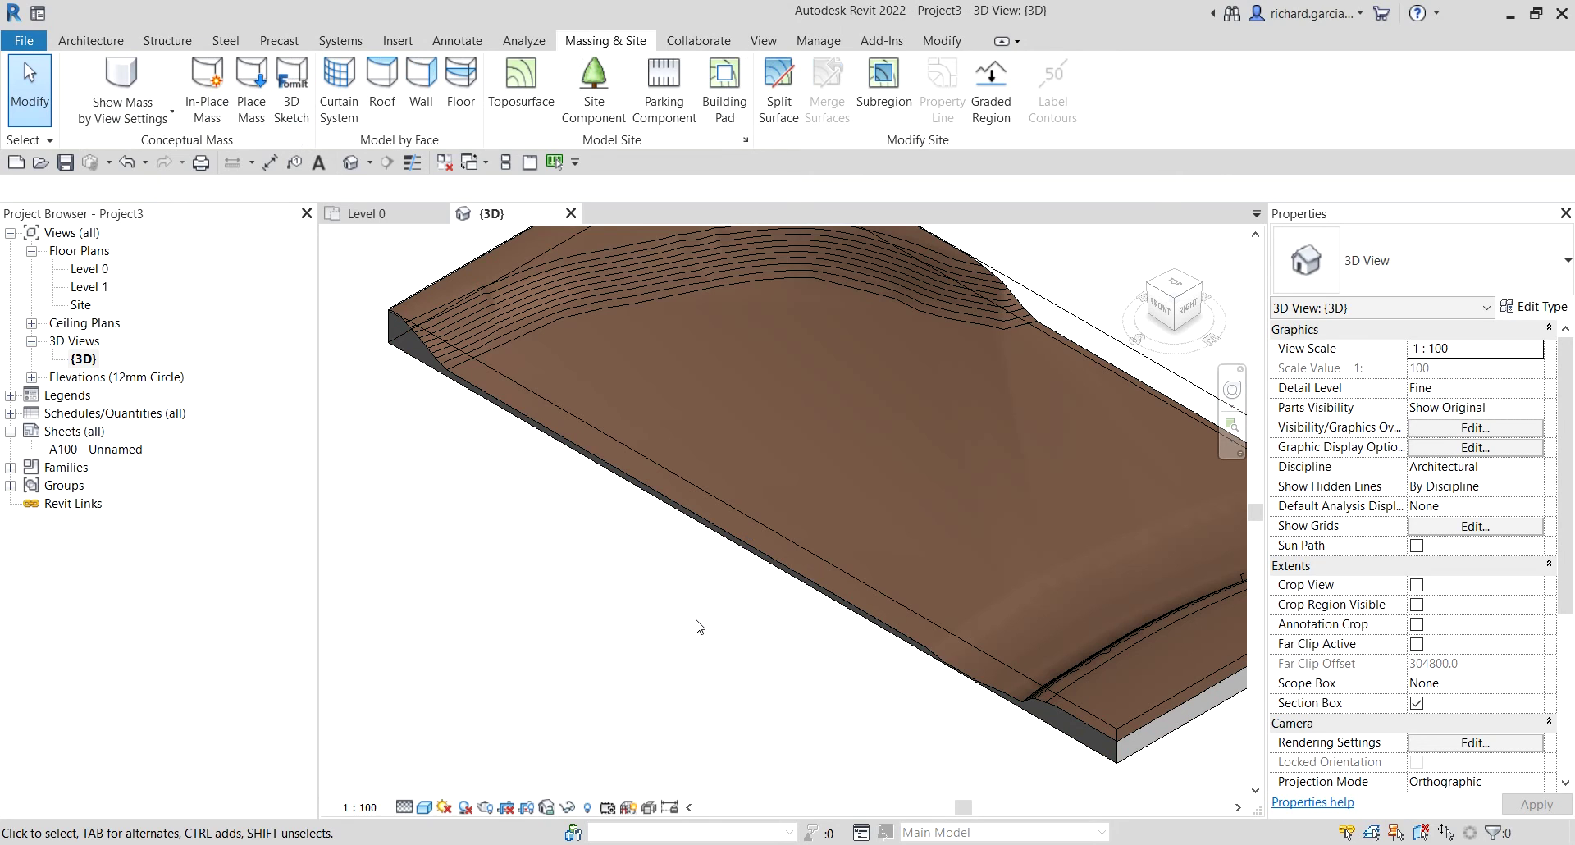
{"action": "scroll", "coordinate": [696, 626], "scroll_direction": "down", "scroll_amount": 1}
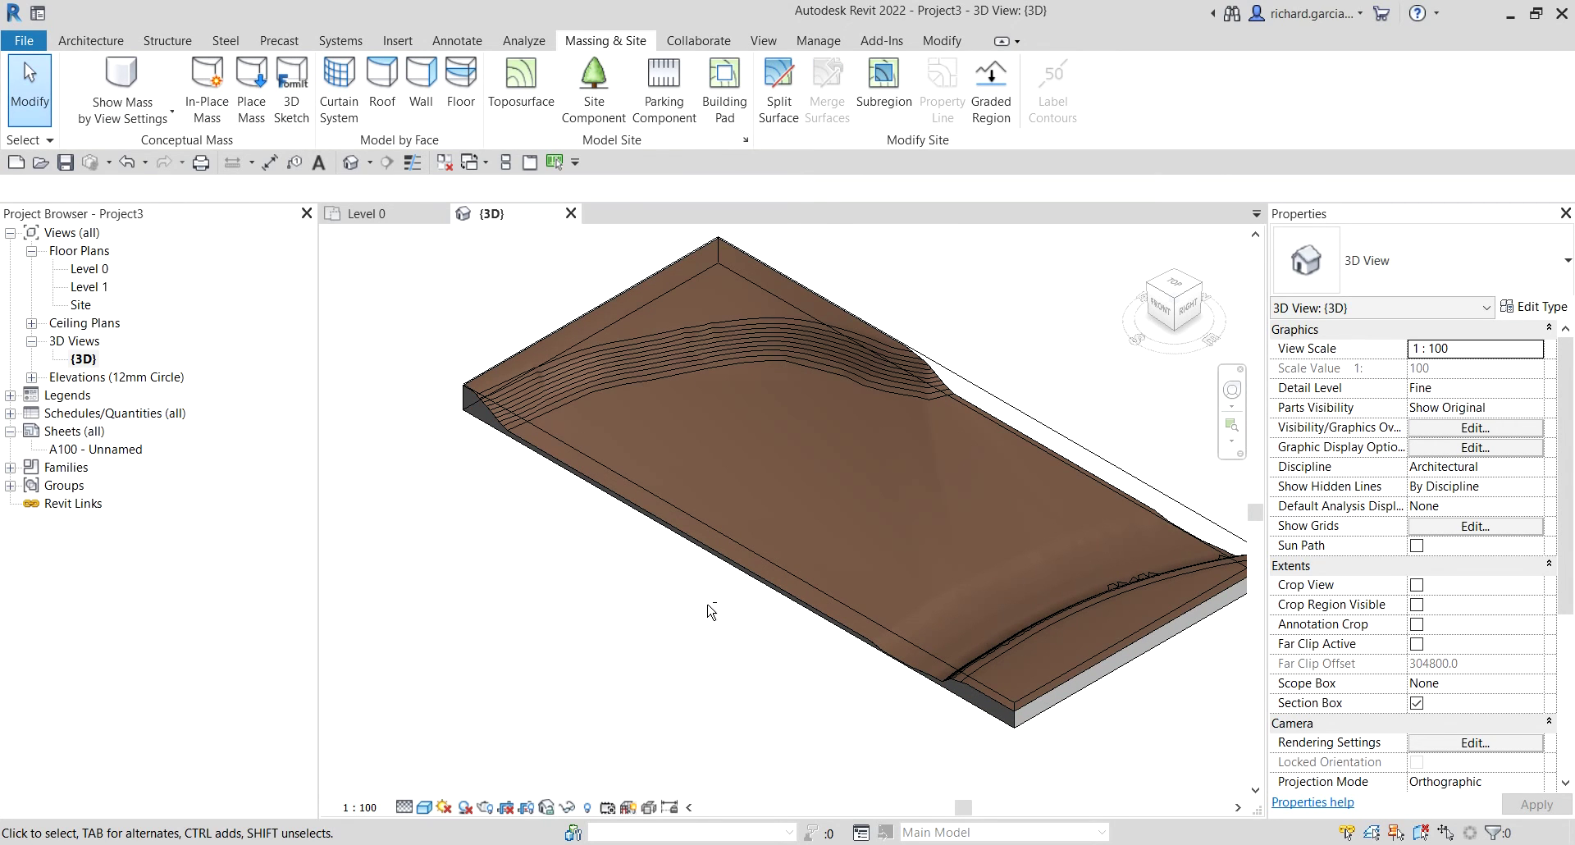
{"action": "middle_click_drag", "start_coordinate": [710, 611], "coordinate": [789, 482], "text": "shift"}
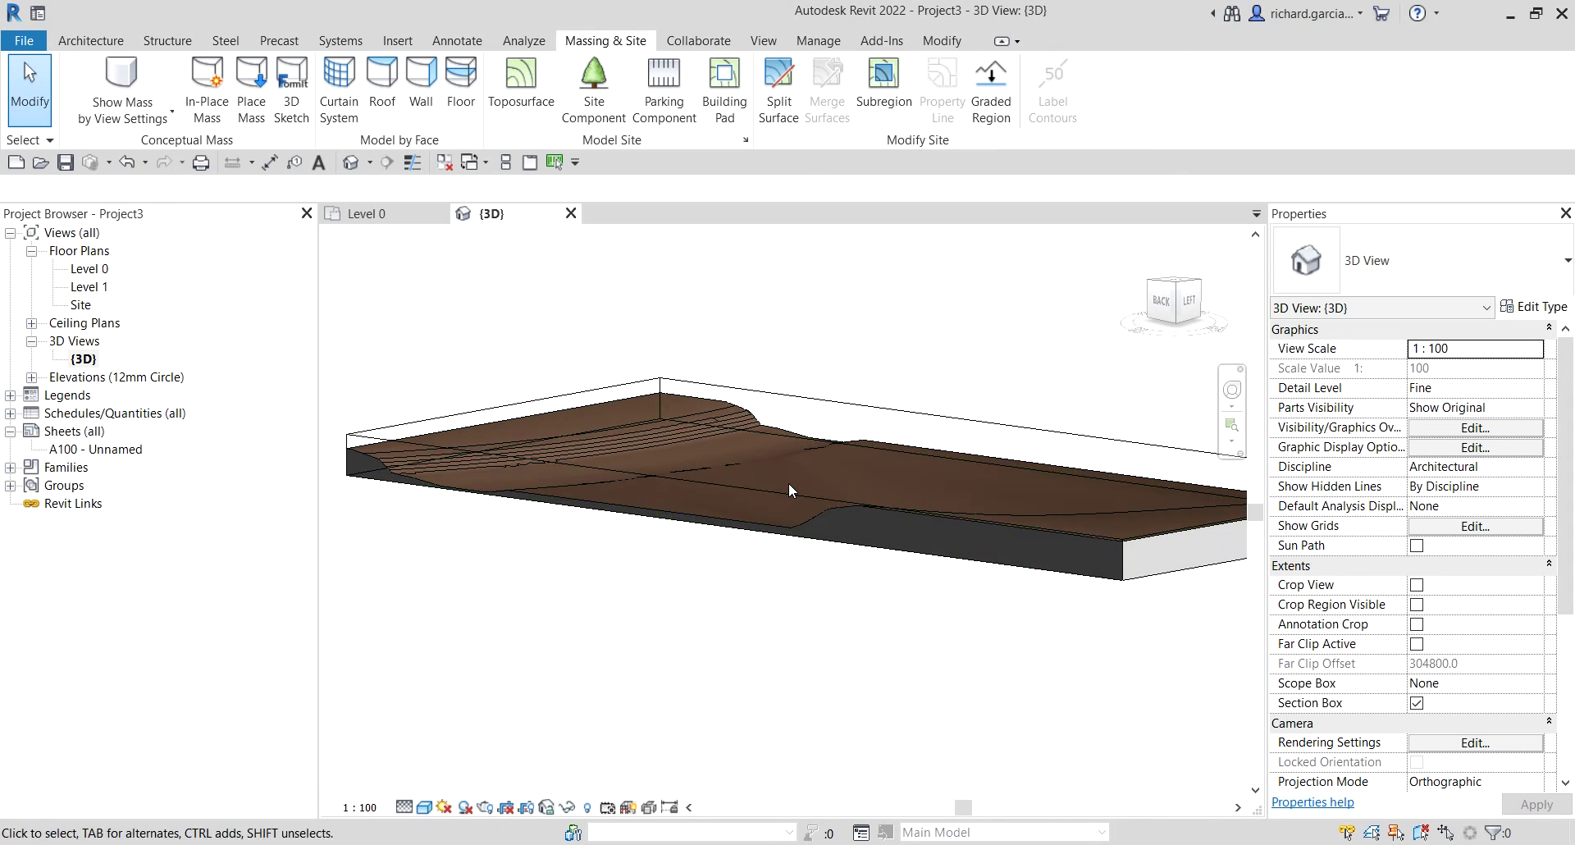
{"action": "left_click", "coordinate": [780, 491]}
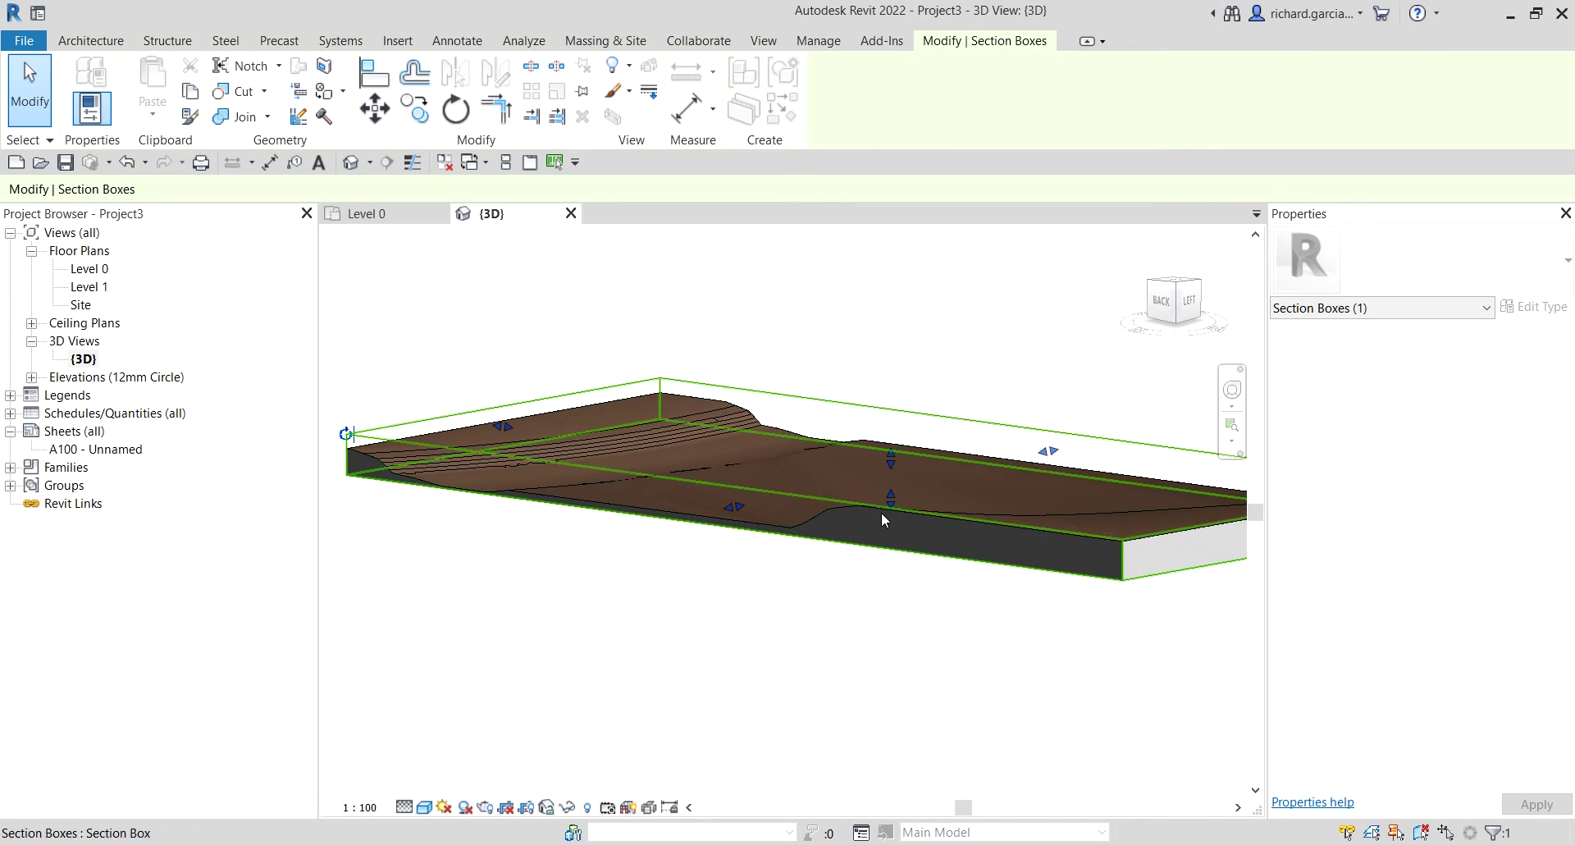
{"action": "left_click_drag", "start_coordinate": [890, 509], "coordinate": [889, 525]}
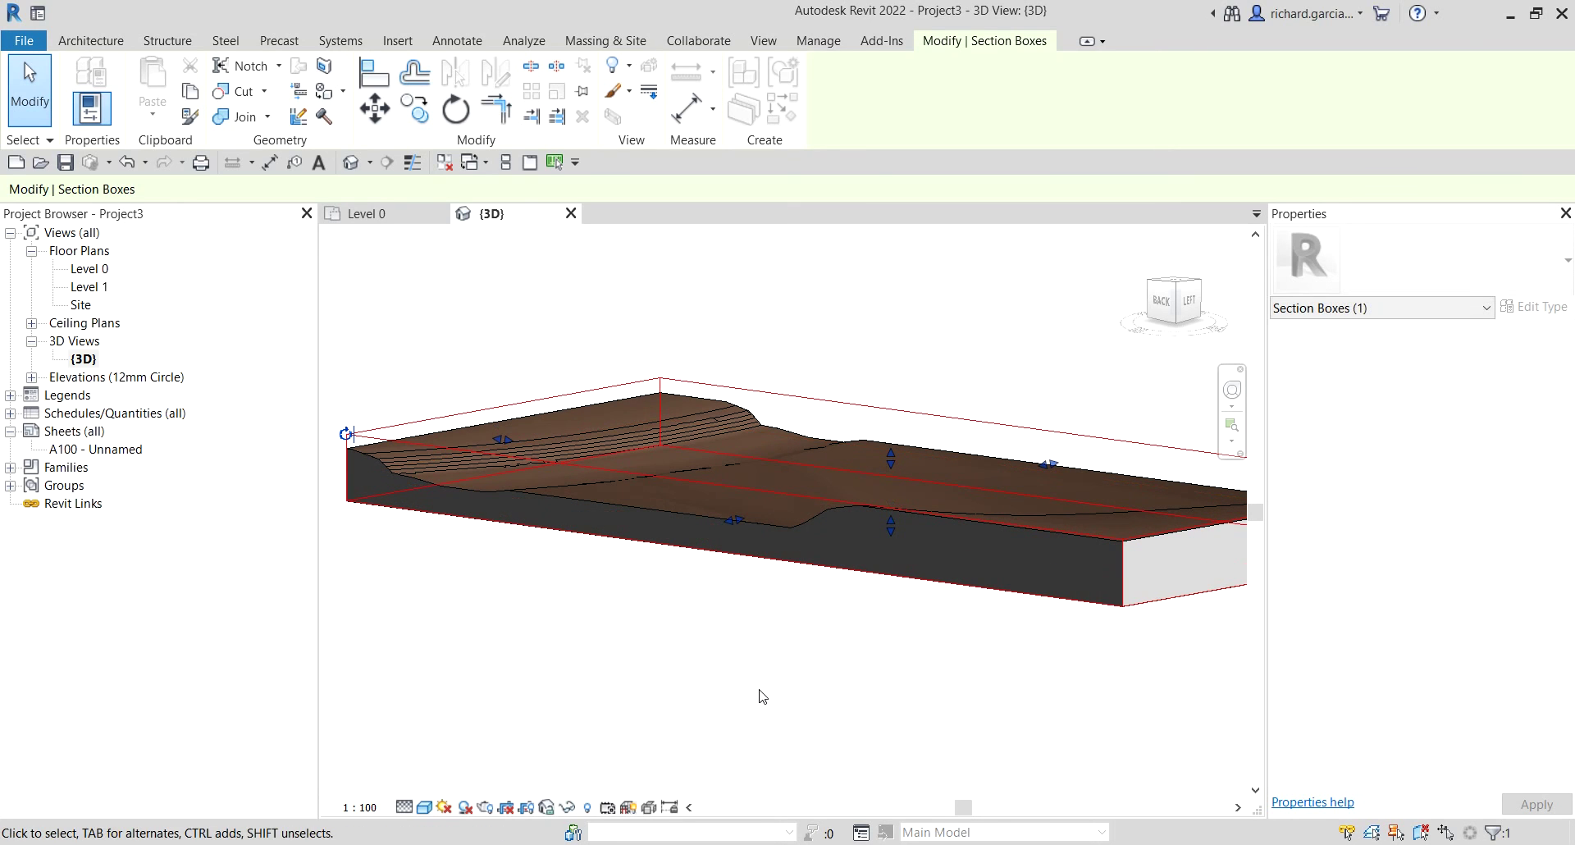
{"action": "key", "text": "Escape"}
{"action": "middle_click_drag", "start_coordinate": [780, 476], "coordinate": [948, 653], "text": "shift"}
{"action": "scroll", "coordinate": [863, 584], "scroll_direction": "down", "scroll_amount": 3}
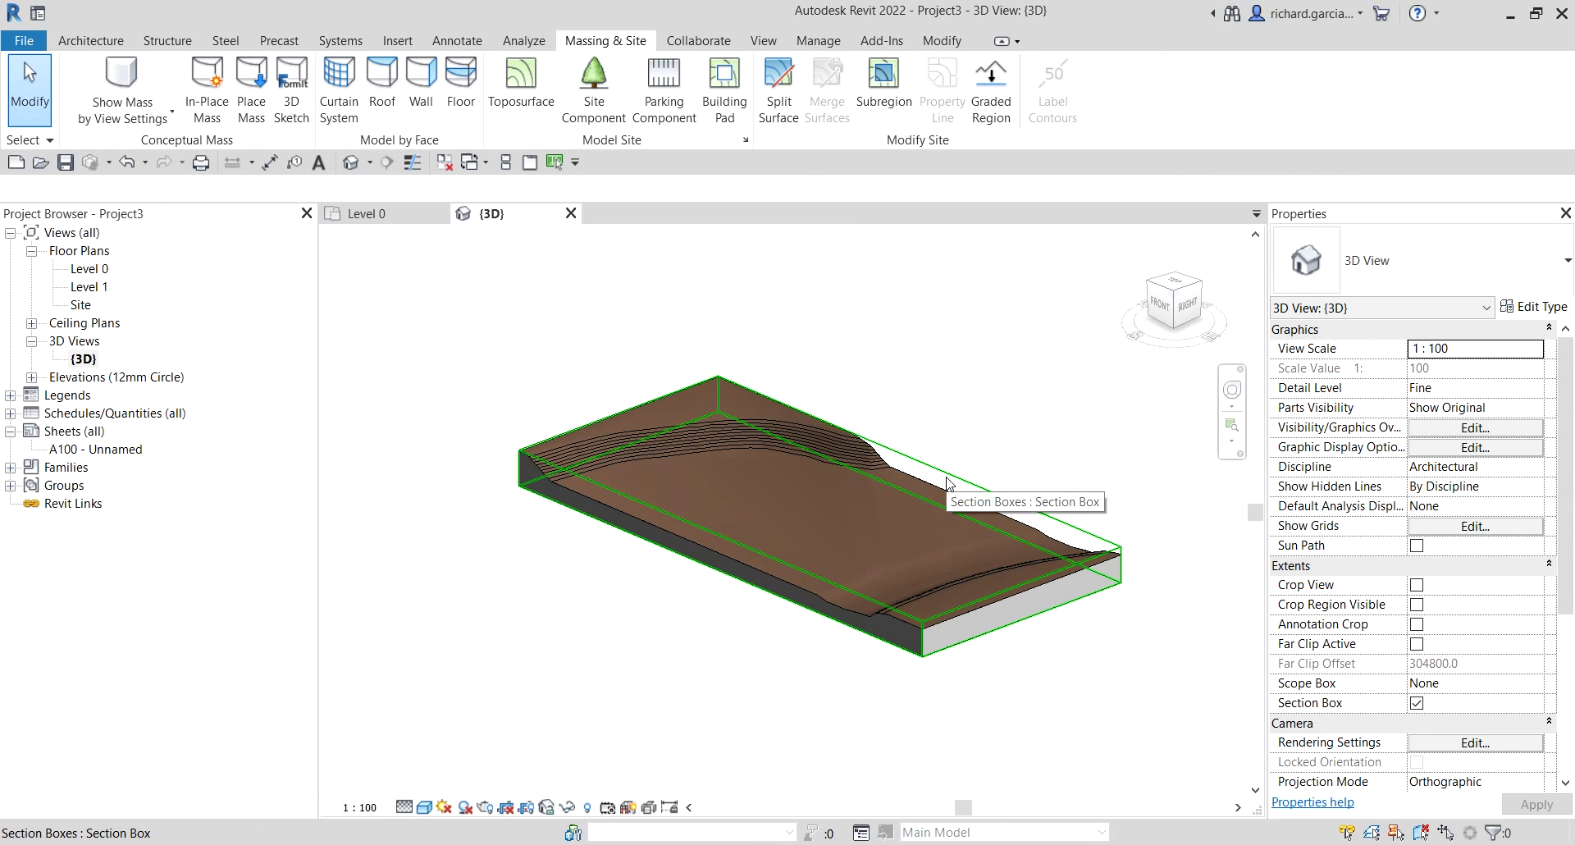
{"action": "scroll", "coordinate": [948, 483], "scroll_direction": "up", "scroll_amount": 3}
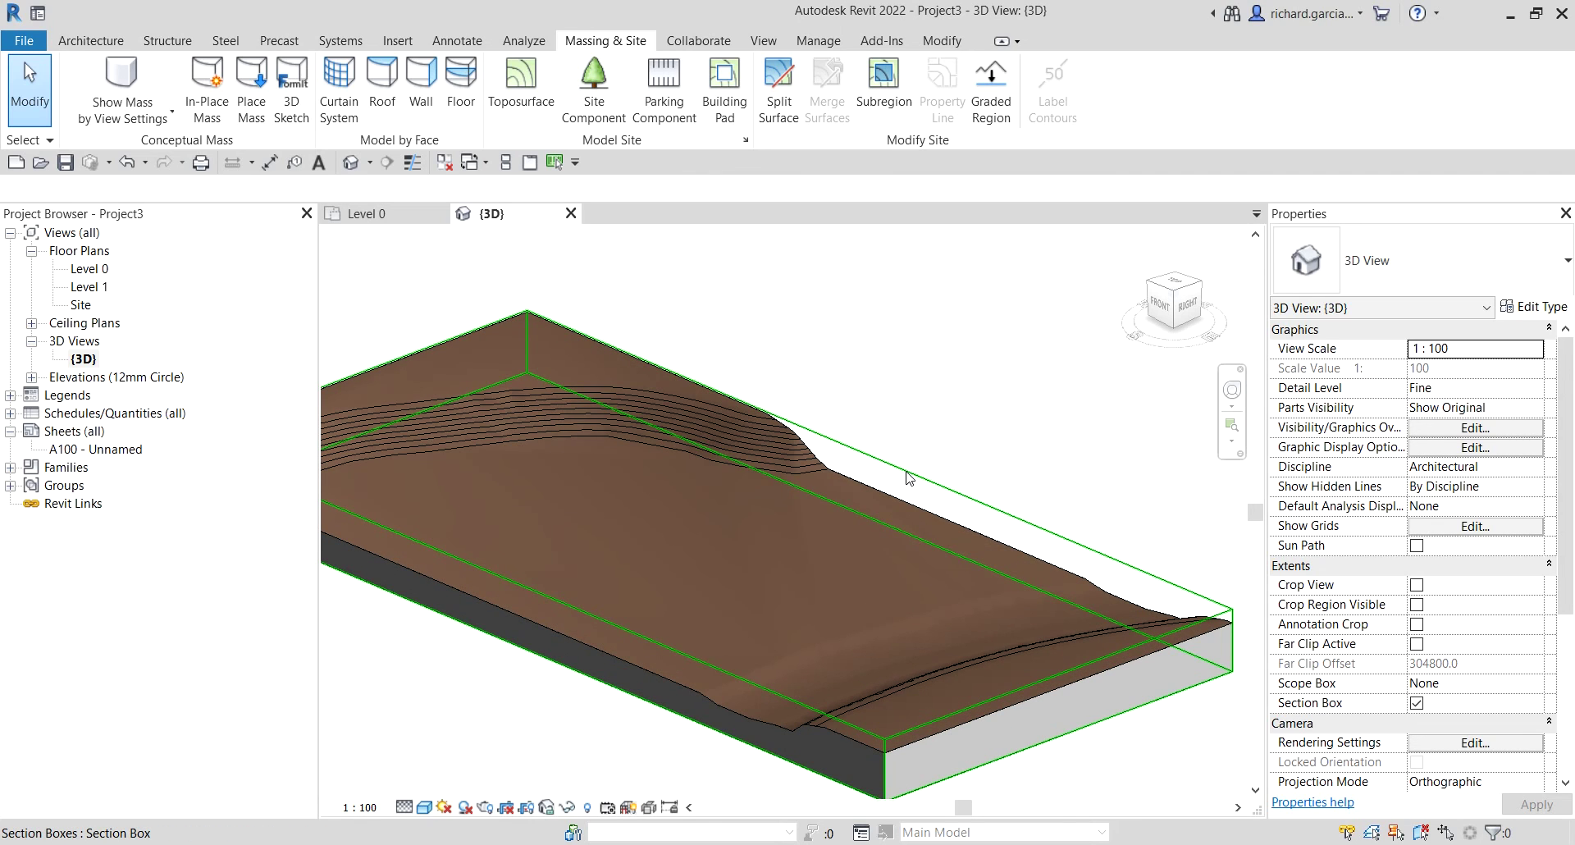
Hide the section box element in the view, then return to the Home isometric view
{"action": "left_click", "coordinate": [908, 476]}
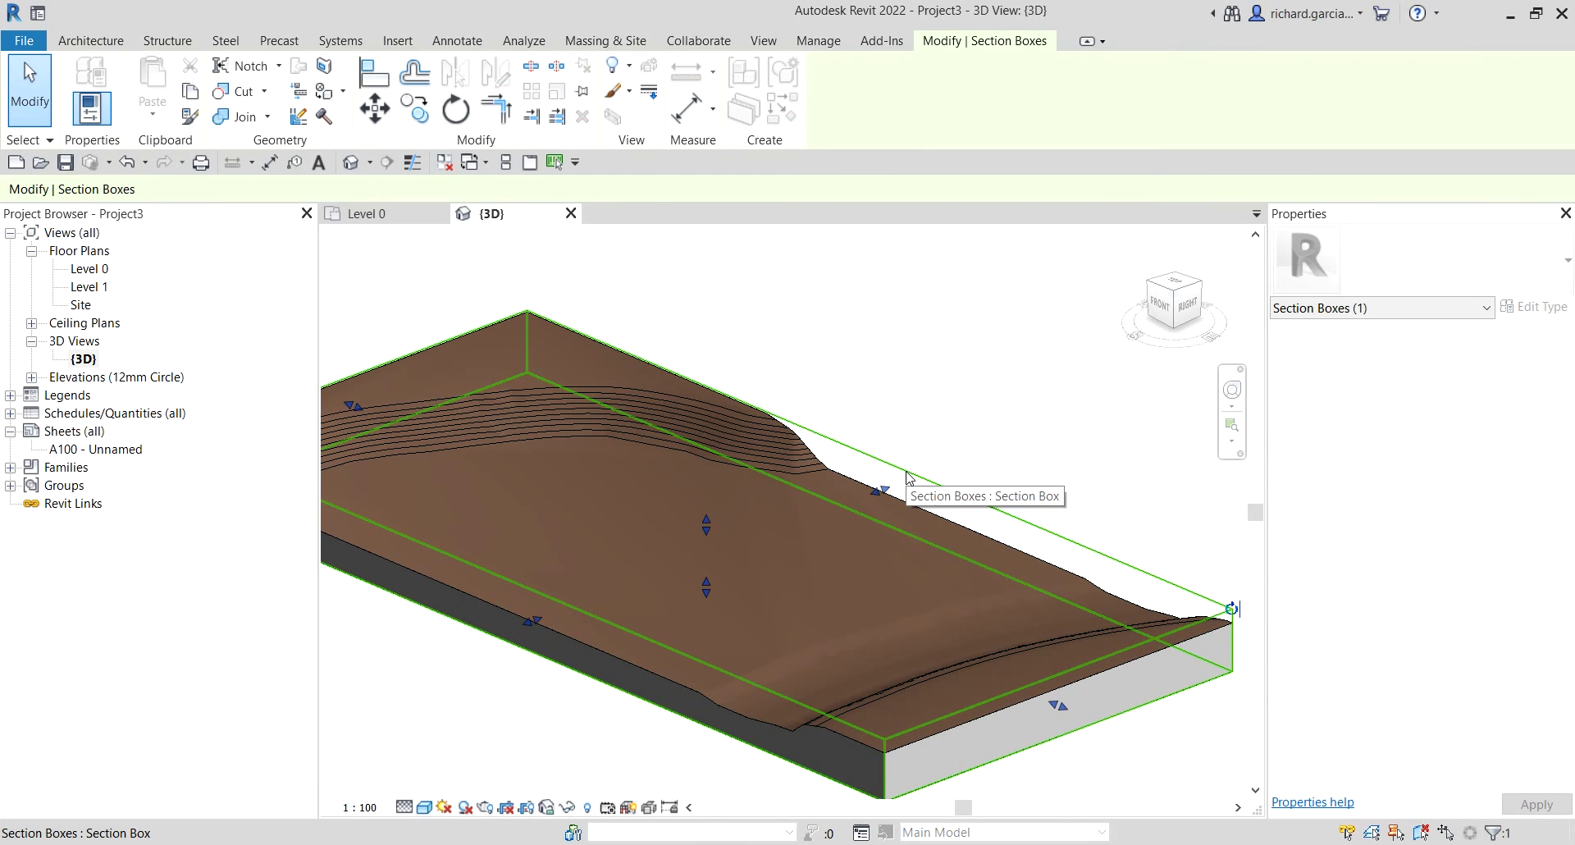
{"action": "right_click", "coordinate": [908, 477]}
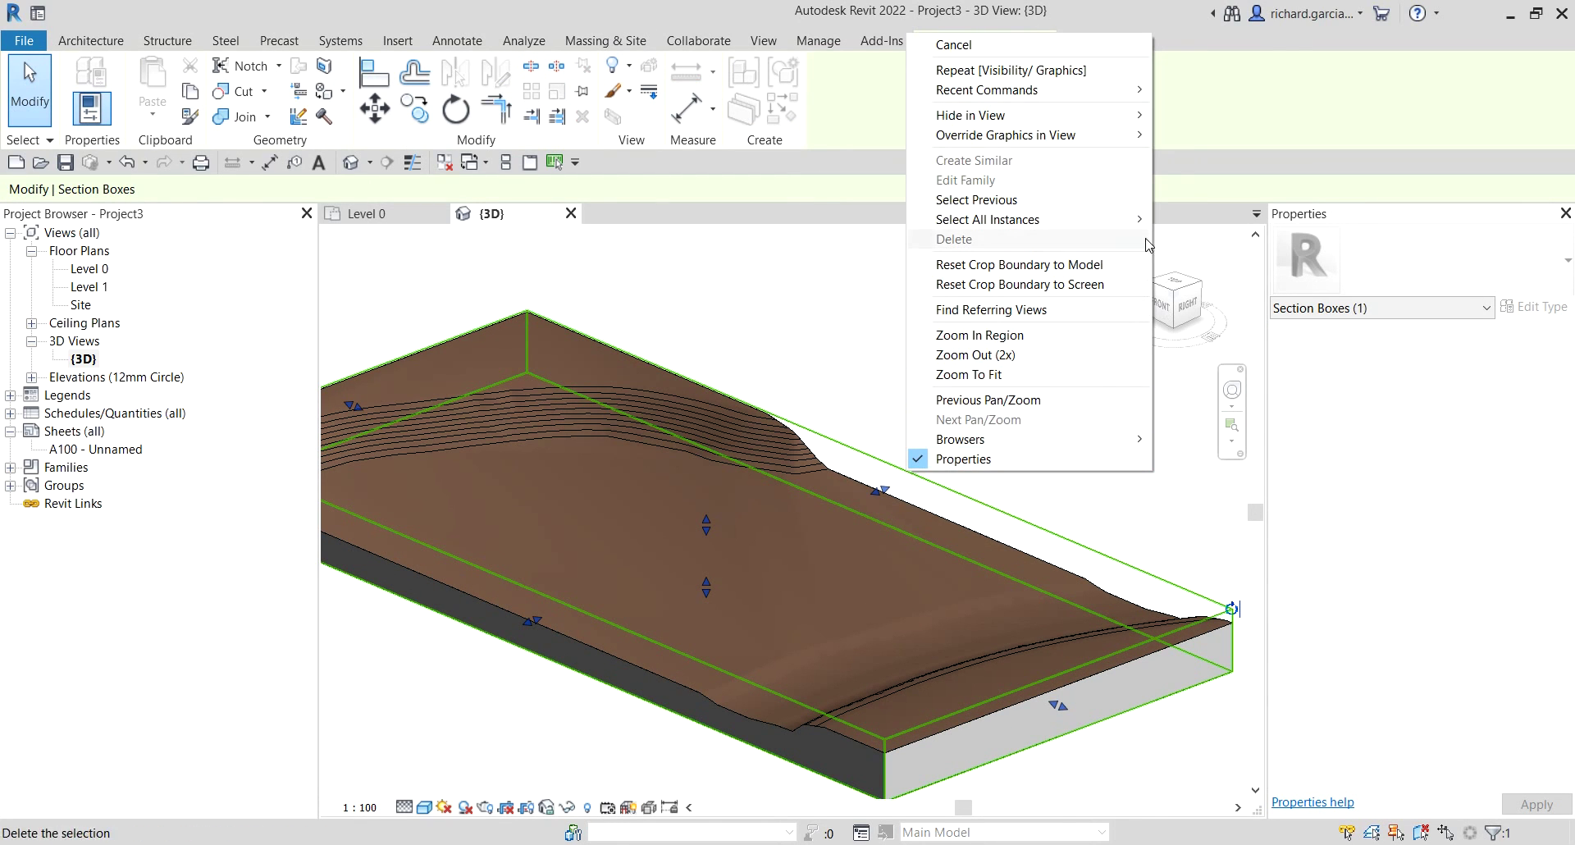
{"action": "mouse_move", "coordinate": [1088, 126]}
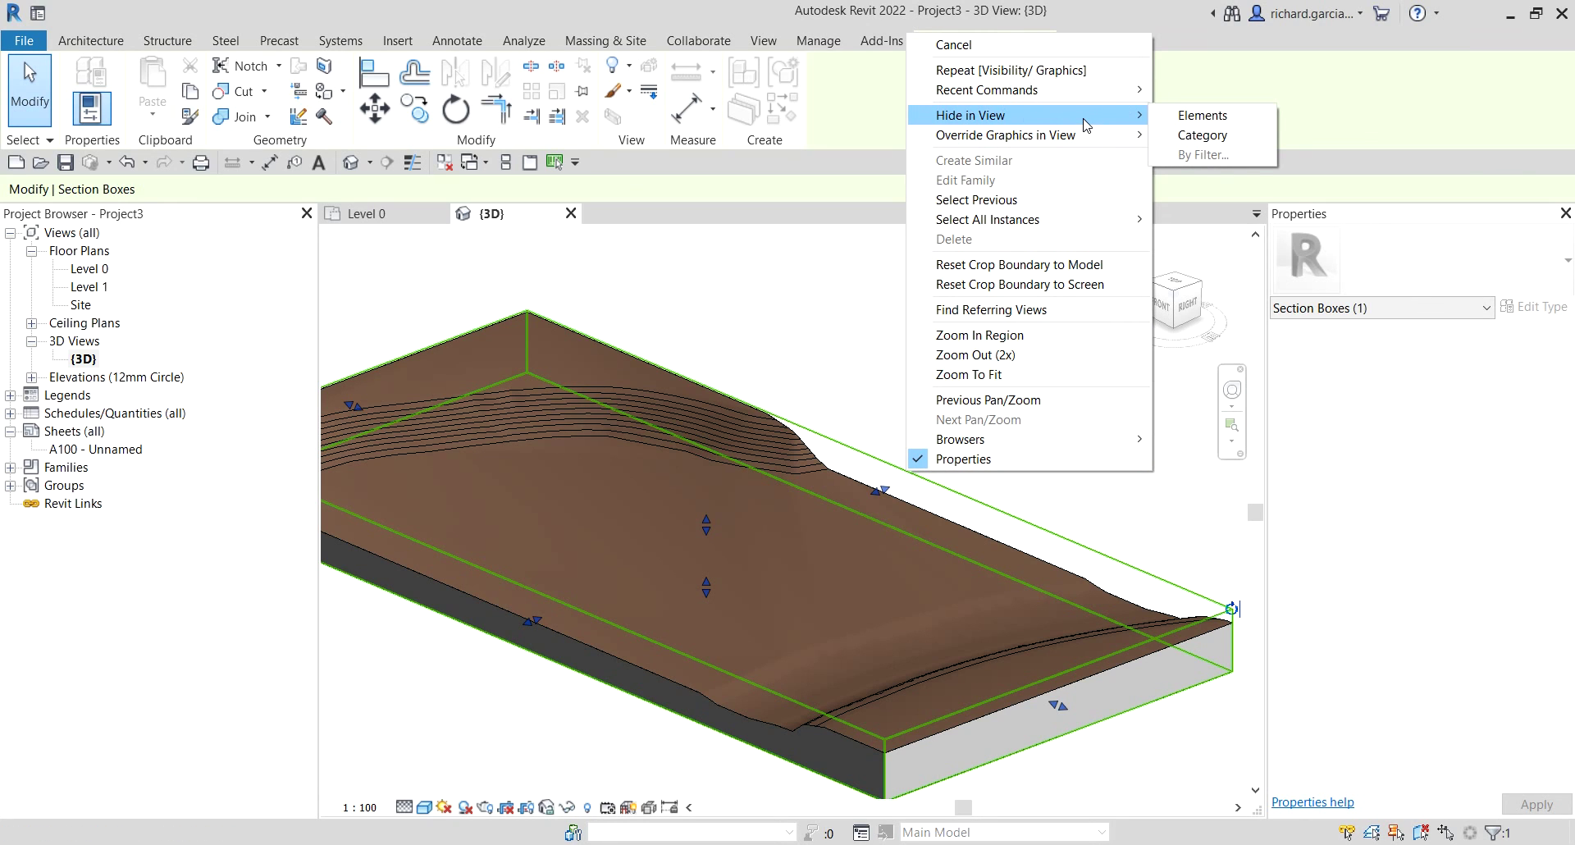
{"action": "left_click", "coordinate": [1209, 125]}
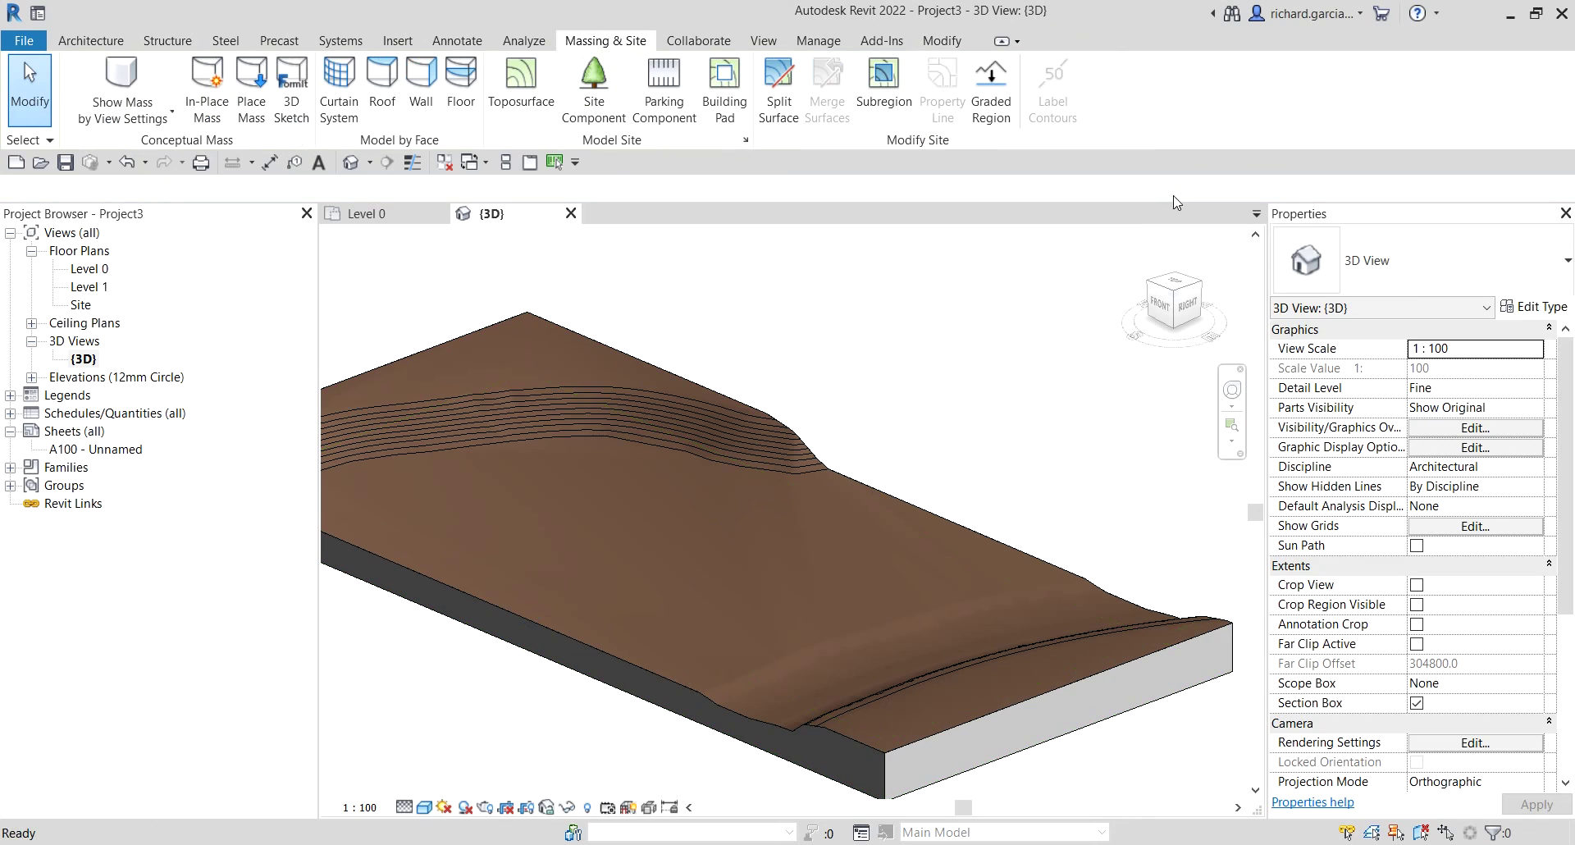
{"action": "middle_click_drag", "start_coordinate": [990, 402], "coordinate": [1027, 428], "text": "shift"}
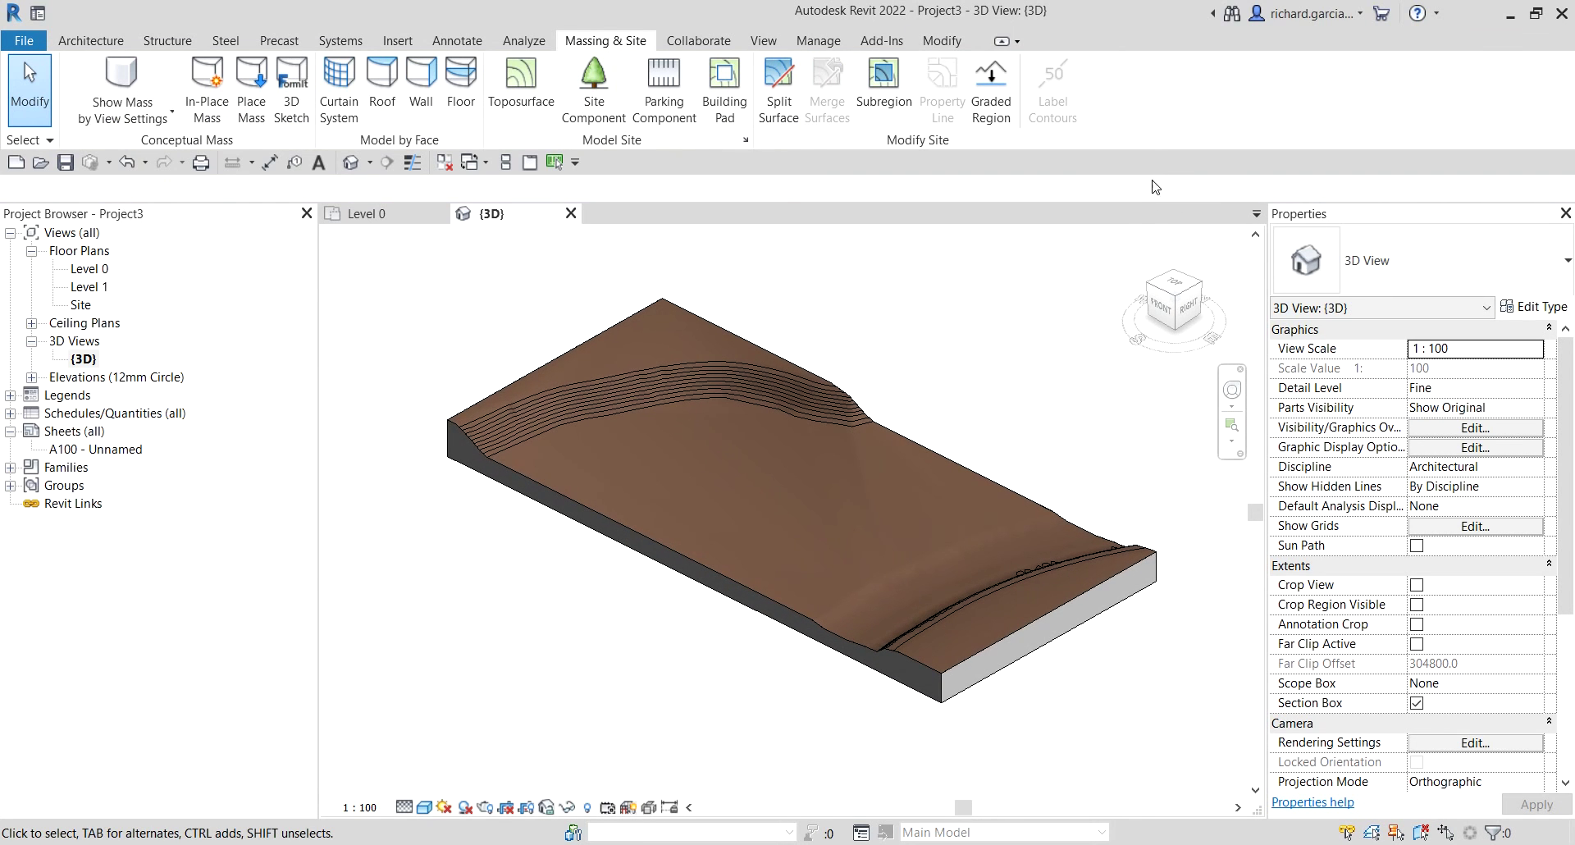
{"action": "left_click", "coordinate": [1138, 245]}
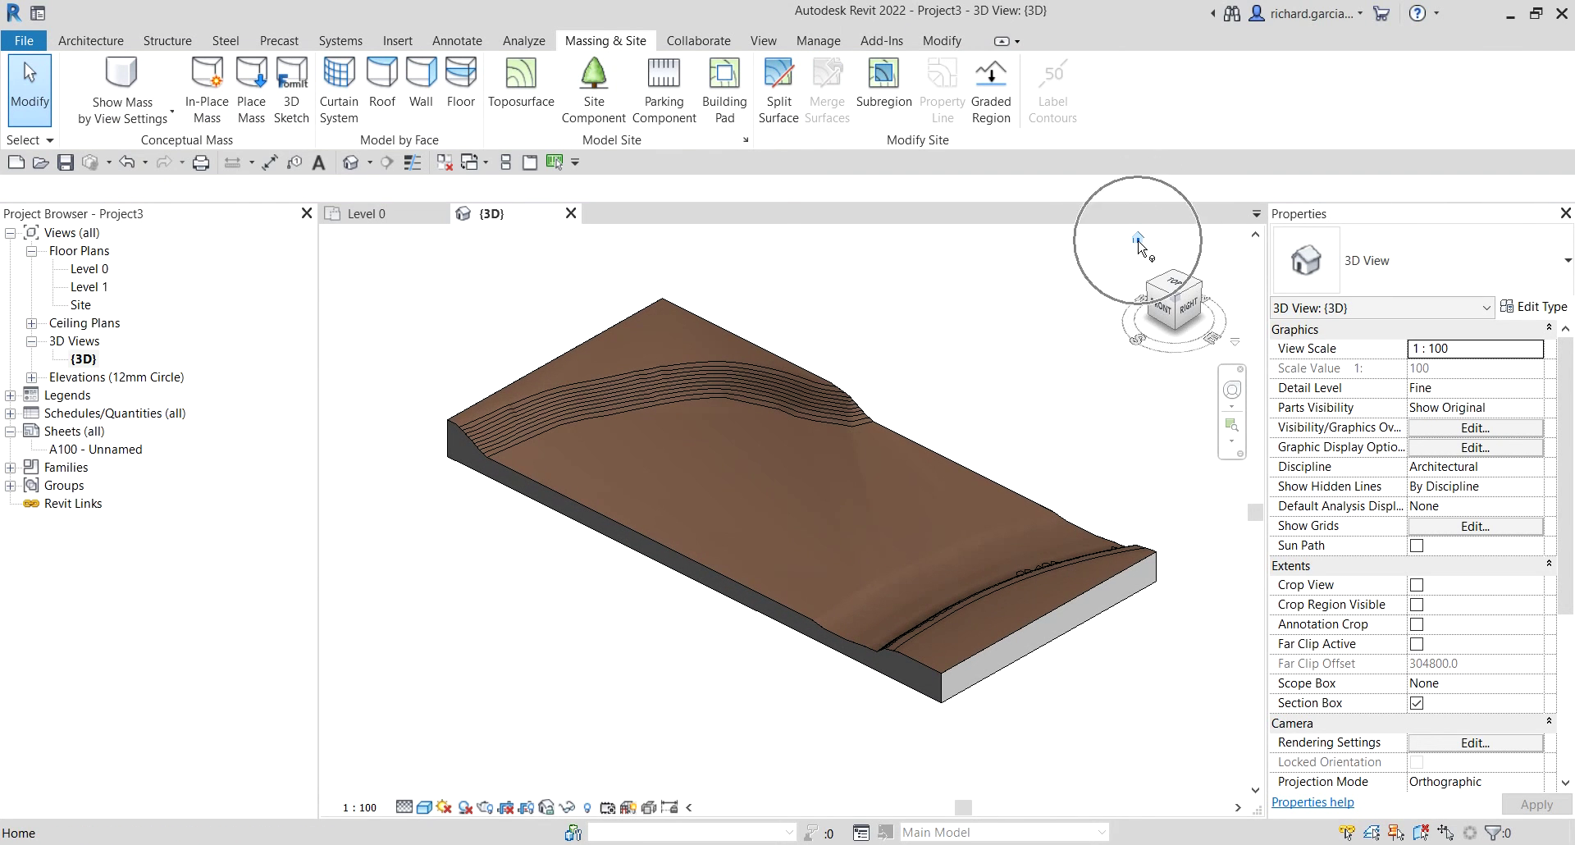